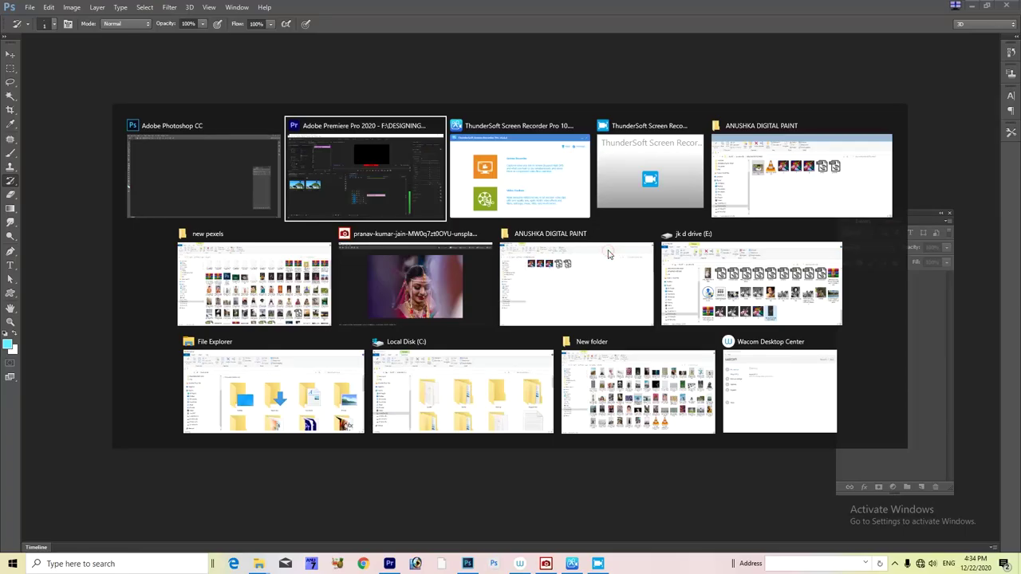
Step: After the intro, bring up the Windows task switcher over the empty Photoshop workspace
key(alt+Tab)
key(alt+Tab)
key(alt+Tab)
key(alt+Tab)
key(alt+Tab)
mouse_move(576, 278)
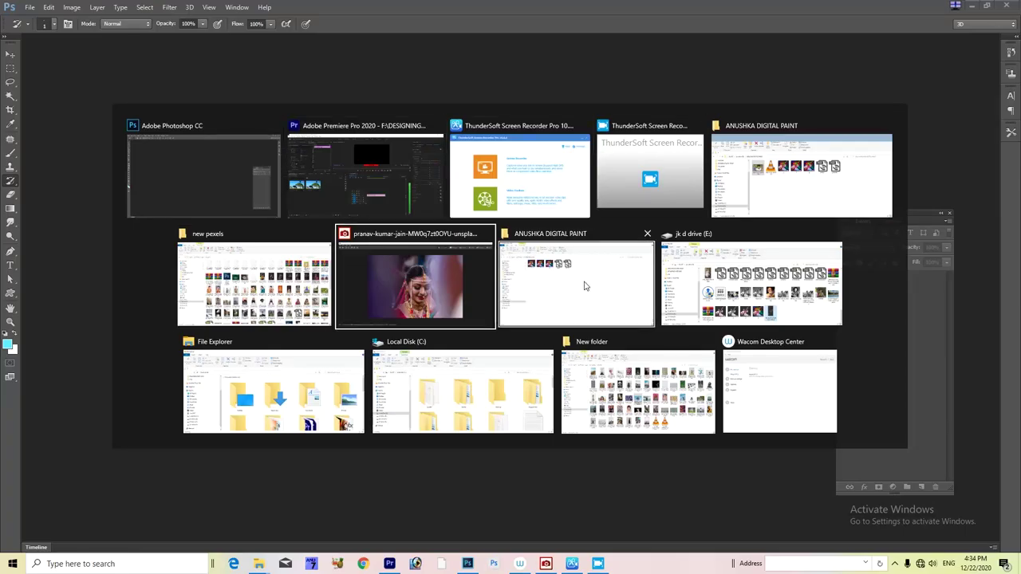
Step: Switch to the 'new pexels' folder and drag the red-saree portrait JPG into Photoshop
click(800, 321)
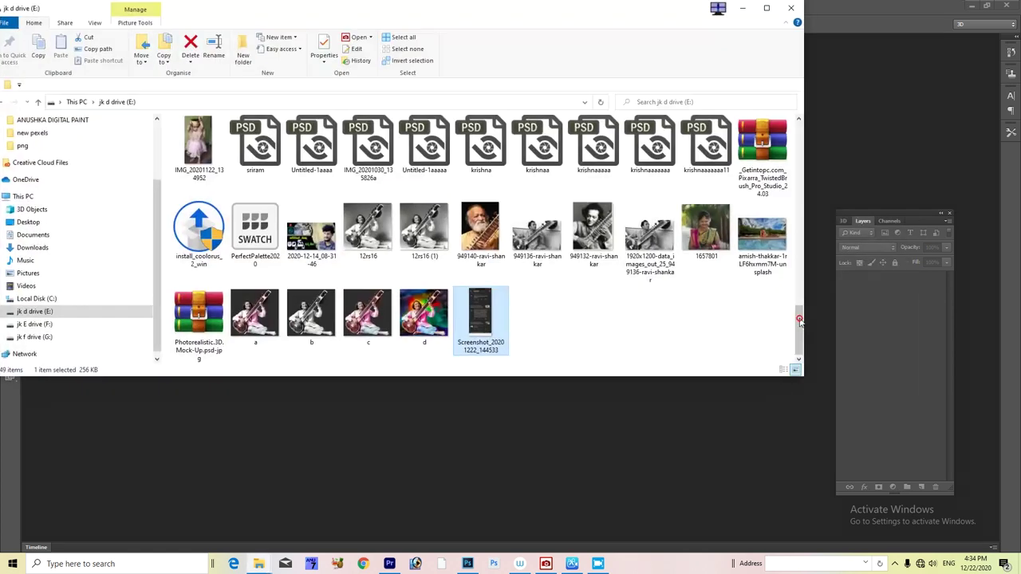
key(alt+Tab)
key(alt+Tab)
key(alt+Tab)
key(alt+Tab)
key(alt+Tab)
key(alt+Tab)
key(Escape)
key(alt+Tab)
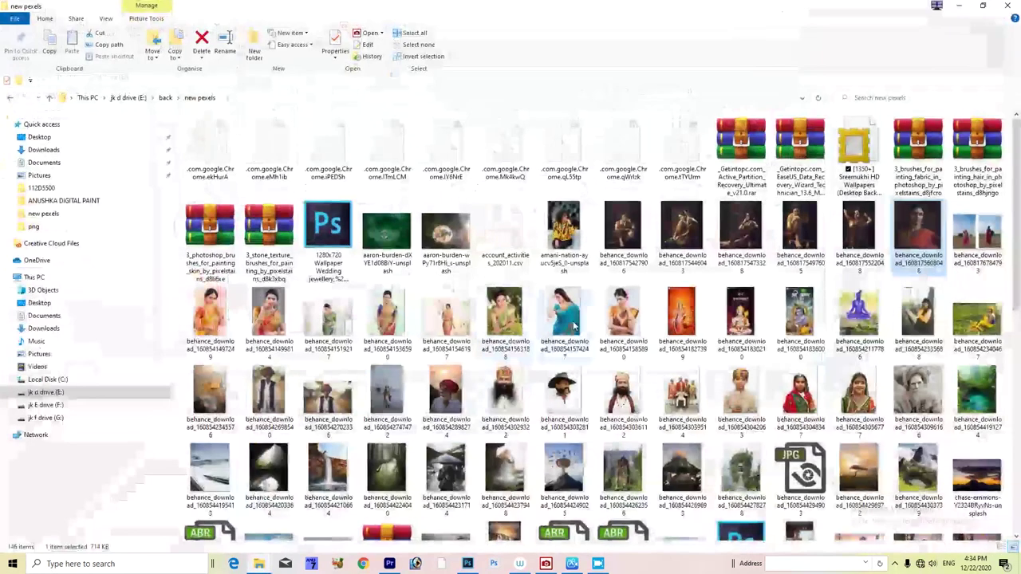
mouse_move(487, 328)
mouse_down()
mouse_move(613, 485)
mouse_move(503, 289)
mouse_up()
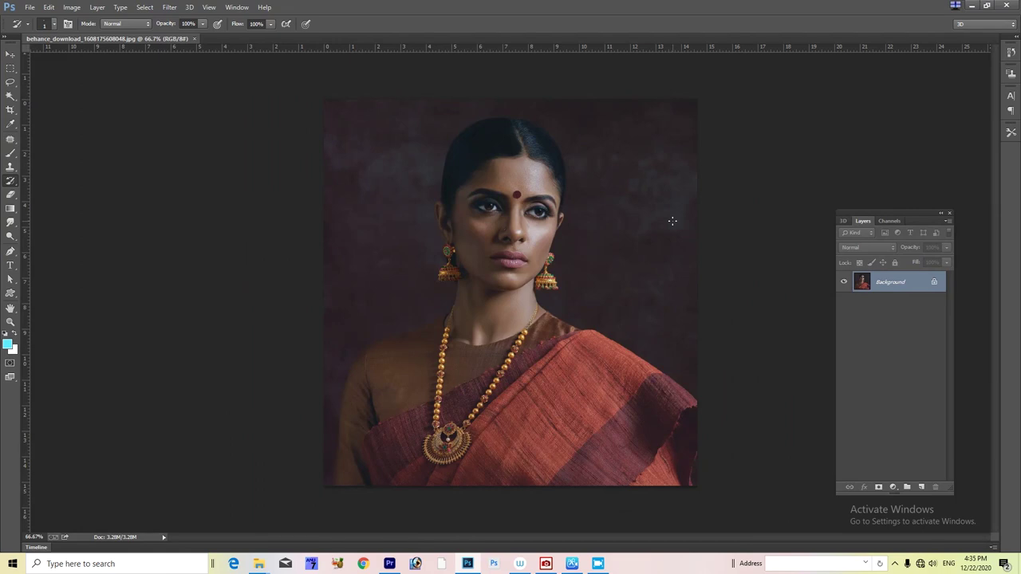
Step: Zoom in to inspect her face, zoom back out, and add an empty Layer 1 above Background
key(ctrl+plus)
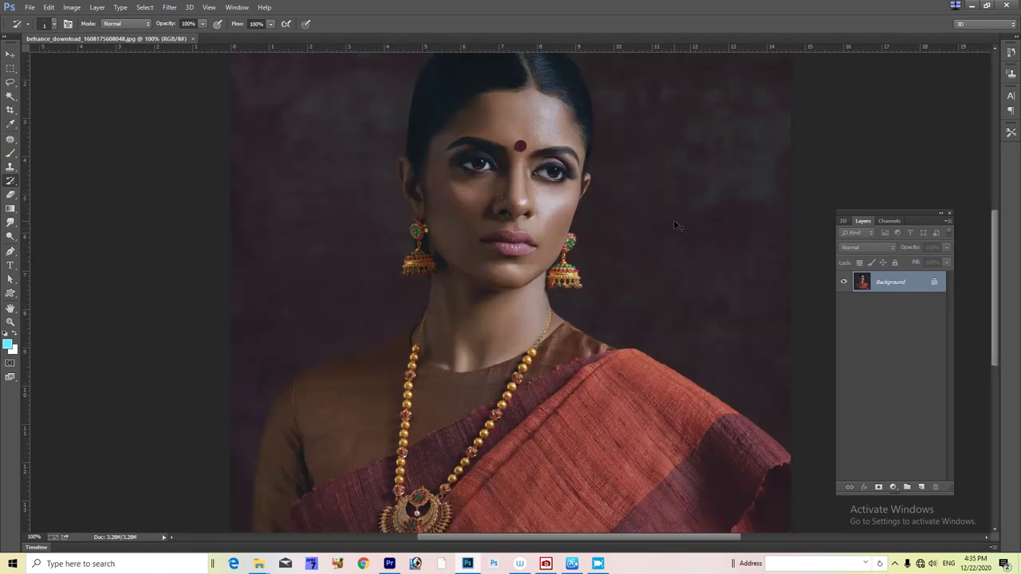
scroll(620, 184, up, 2)
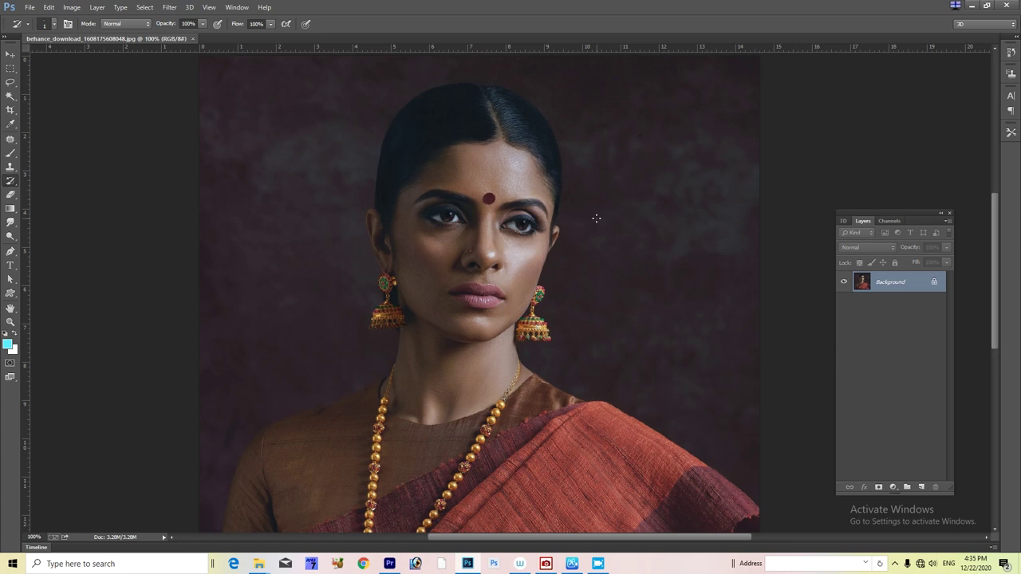
key(ctrl+plus)
key(ctrl+plus)
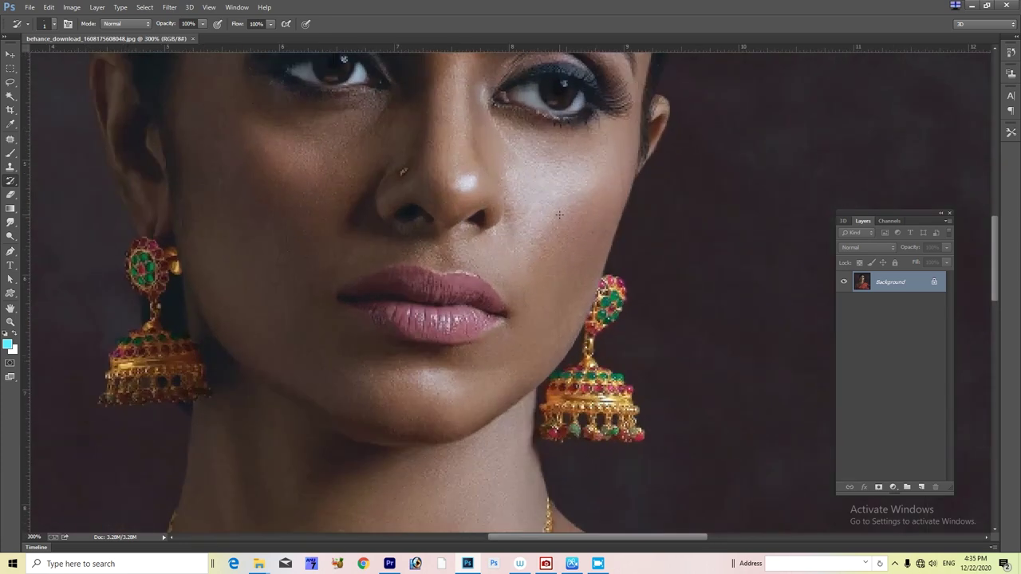
drag(529, 196, 583, 408)
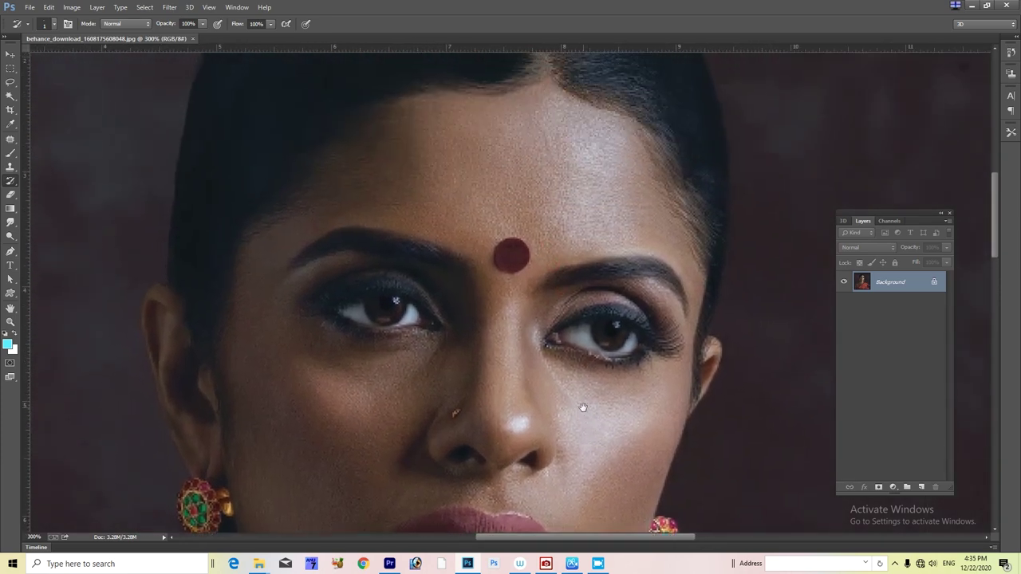
key(ctrl+minus)
key(ctrl+minus)
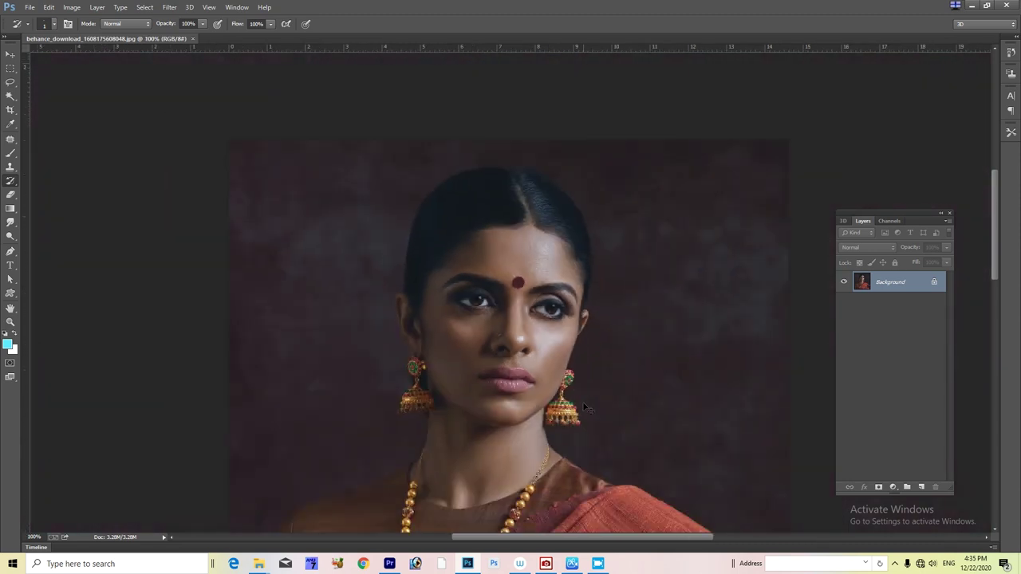
key(ctrl+minus)
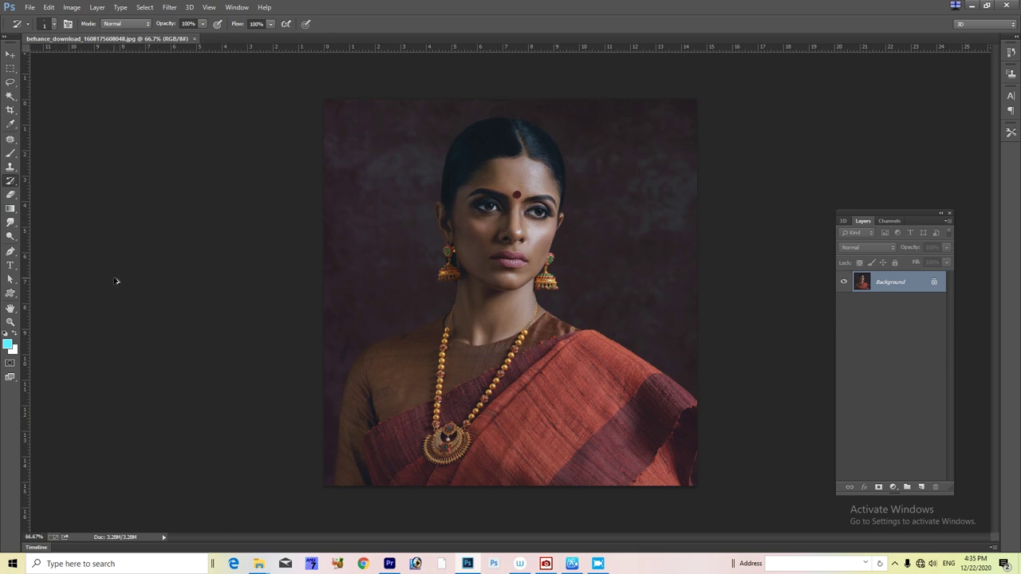
key(ctrl+shift+alt+n)
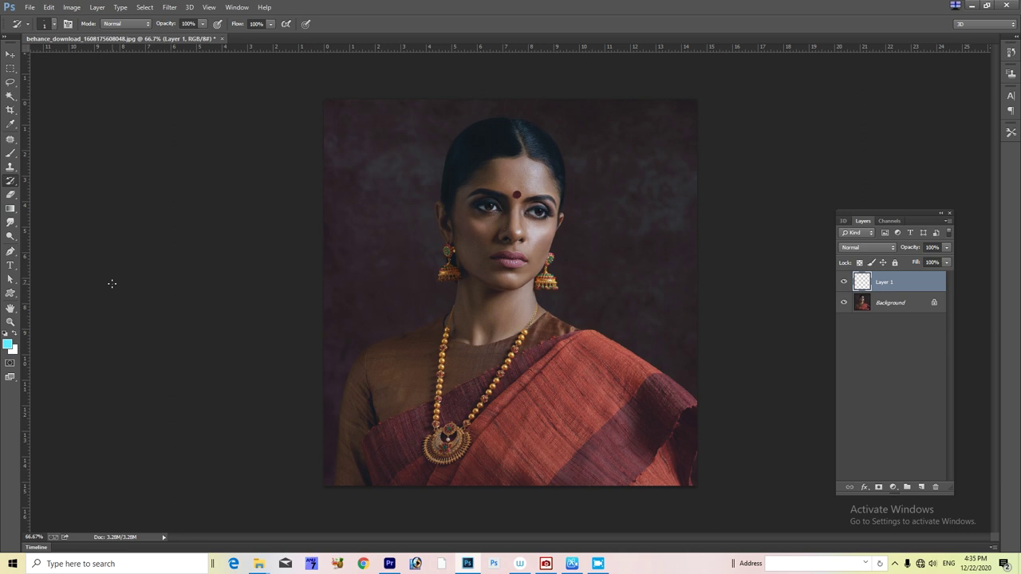
Step: Switch to the Brush tool with yellow-green (deff5c) as the foreground colour
key(b)
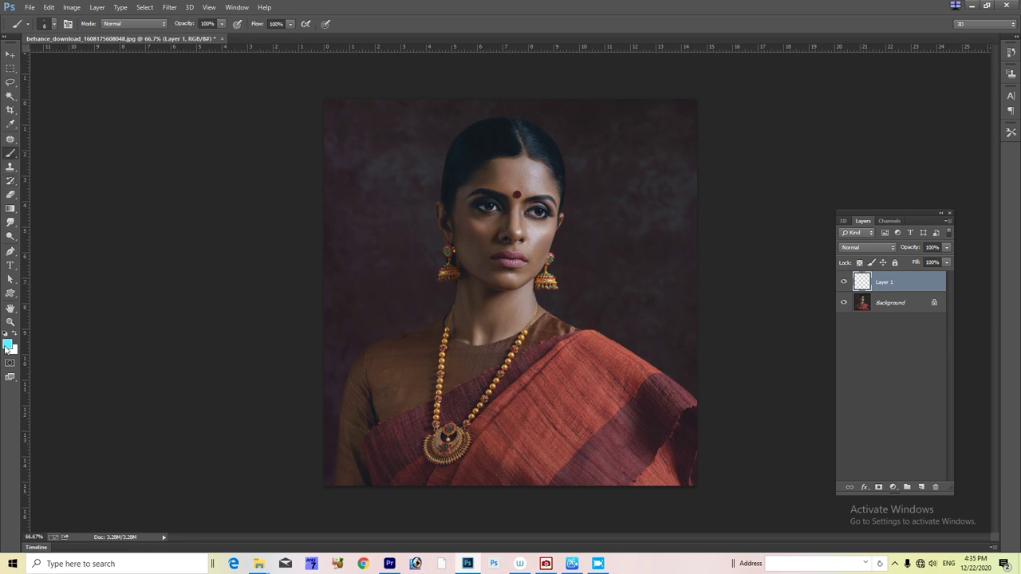
click(8, 344)
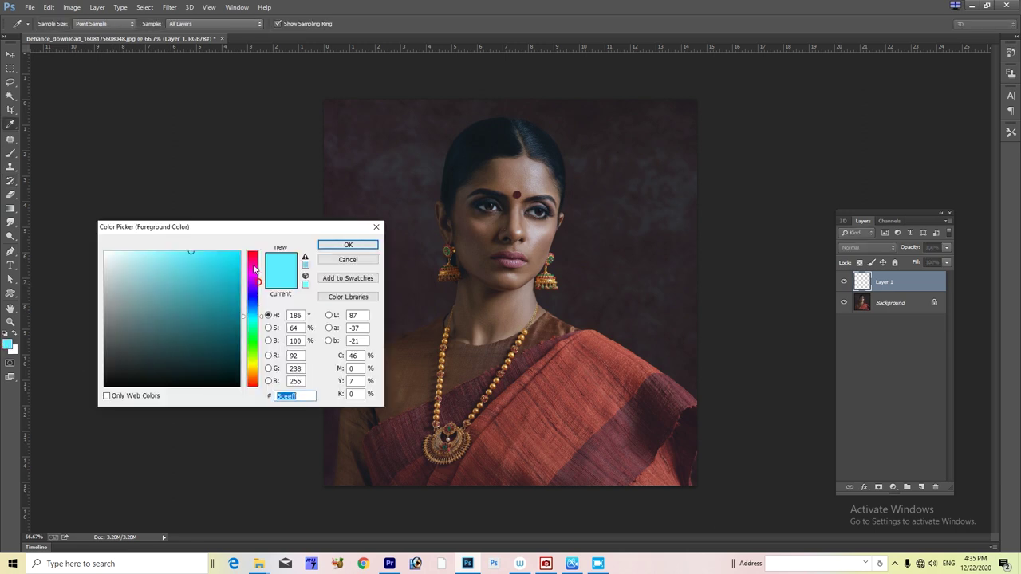
drag(254, 270, 252, 243)
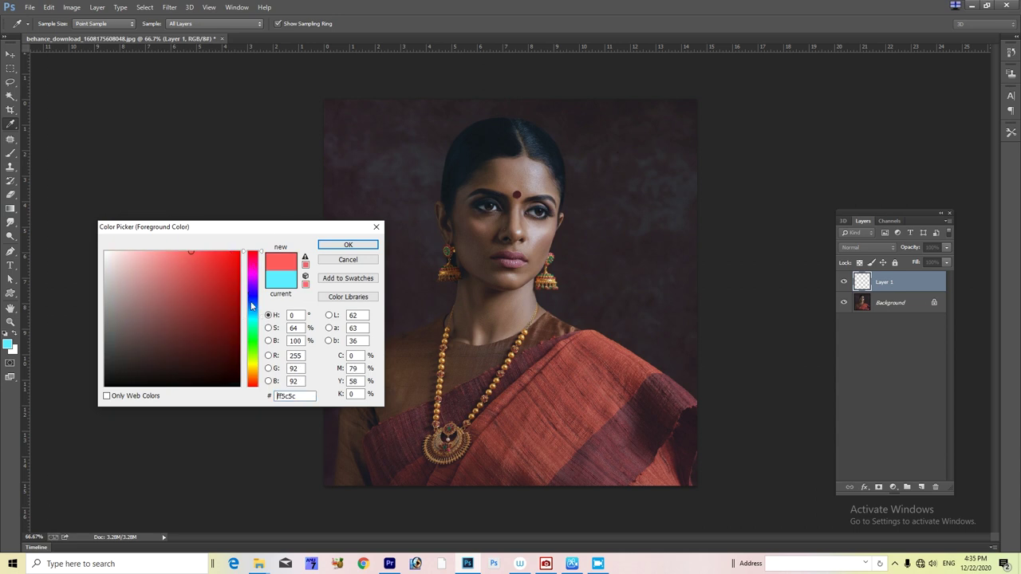
click(252, 359)
click(322, 246)
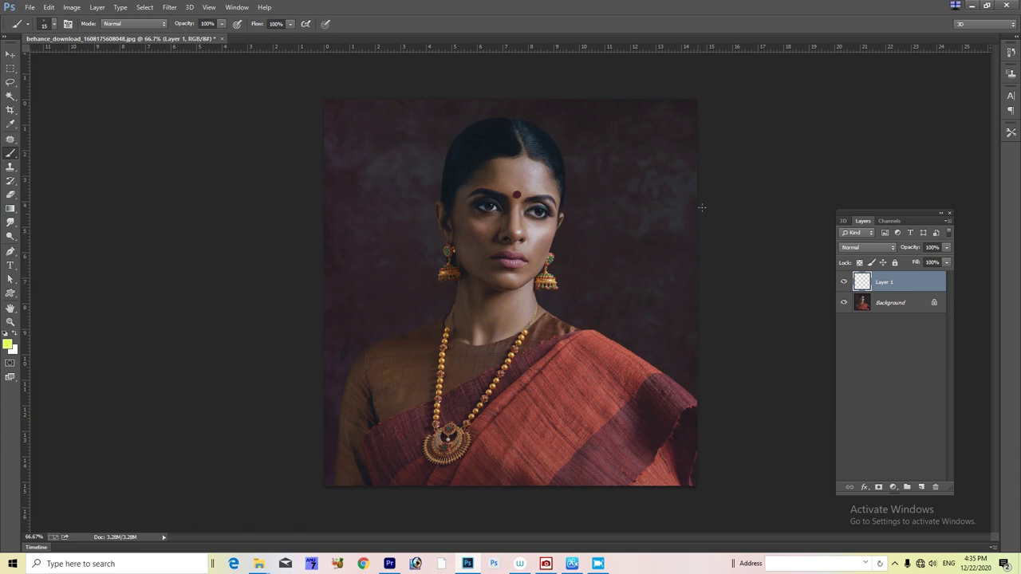
Step: Paint a ring with downward arrow strokes in the top-right background beside her head
mouse_move(657, 150)
mouse_down()
mouse_move(664, 158)
mouse_move(592, 183)
mouse_up()
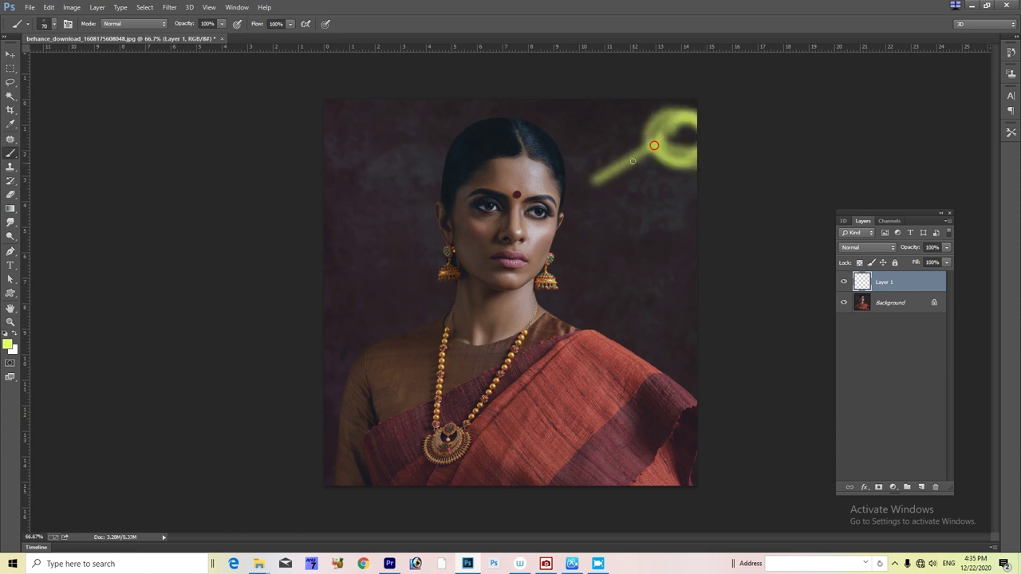
drag(662, 160, 636, 238)
mouse_move(661, 159)
mouse_down()
mouse_move(589, 225)
mouse_move(618, 222)
mouse_move(636, 292)
mouse_up()
drag(626, 246, 636, 293)
drag(656, 243, 635, 293)
drag(591, 187, 646, 174)
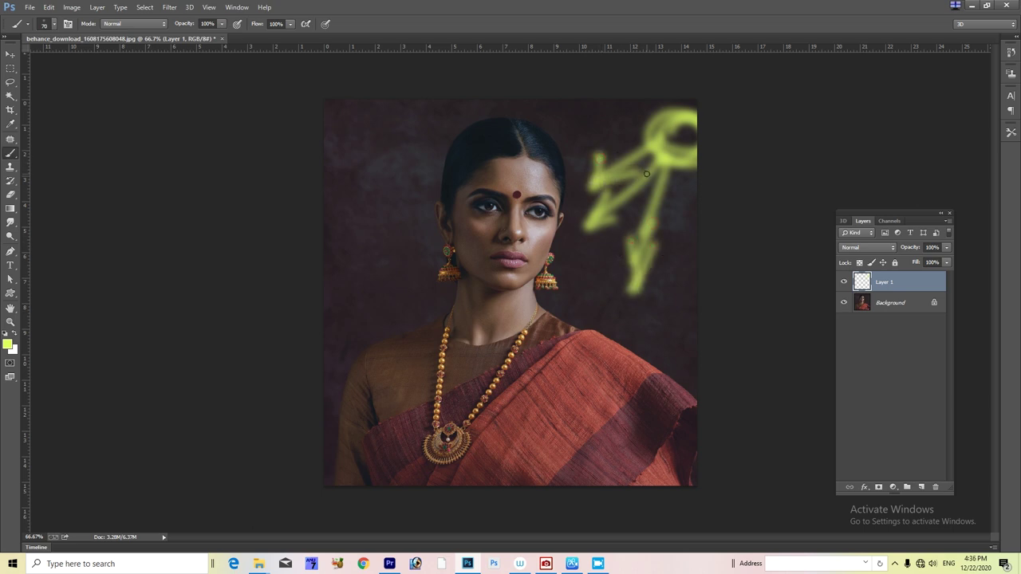
key(ctrl+plus)
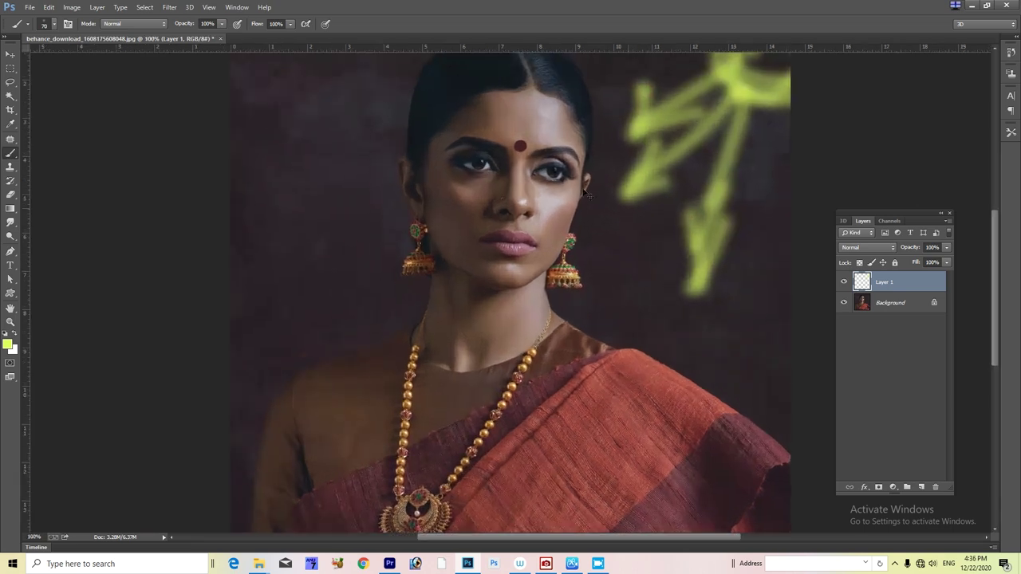
Step: Enable Shape Dynamics with Pen Pressure in the brush settings
click(67, 24)
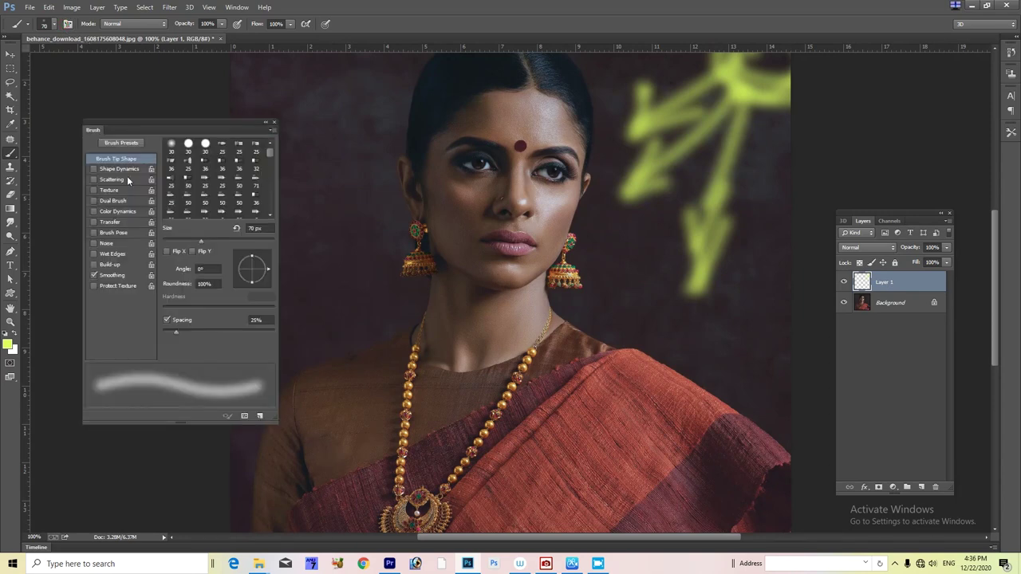
click(126, 170)
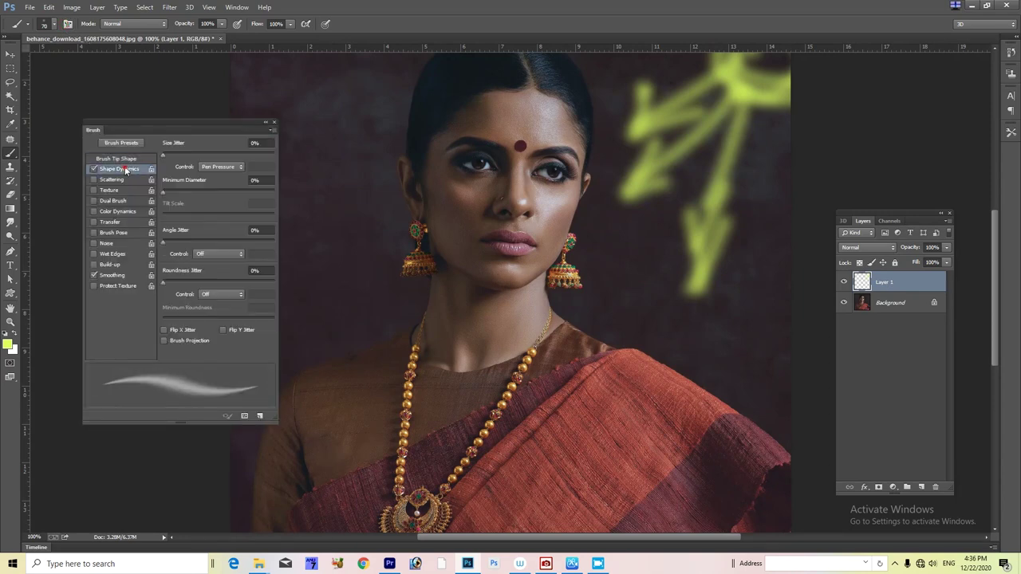
click(273, 124)
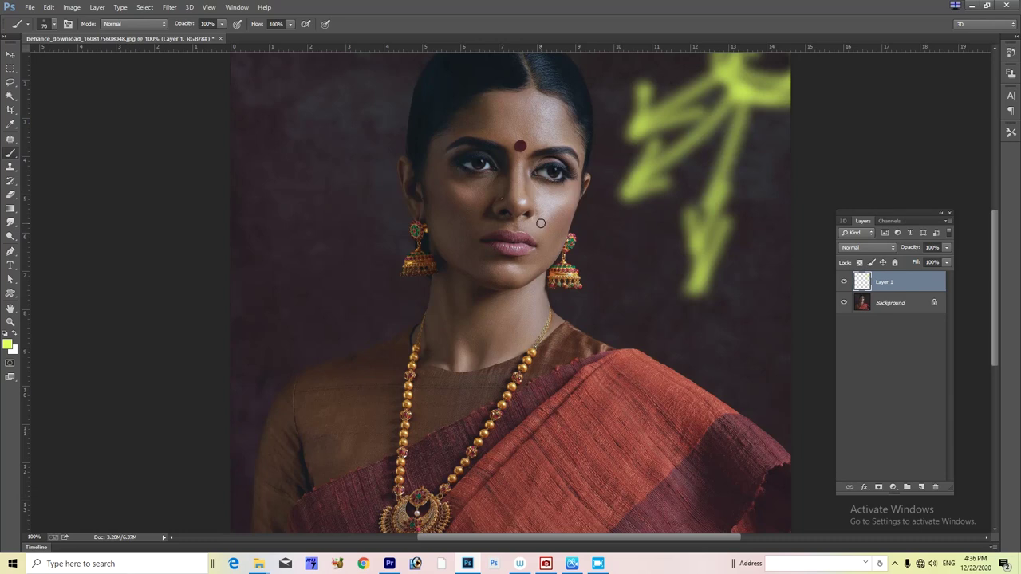
Step: Touch up the arrowhead, then trace long lines down her face and beside her neck
drag(650, 162, 638, 190)
drag(705, 229, 728, 224)
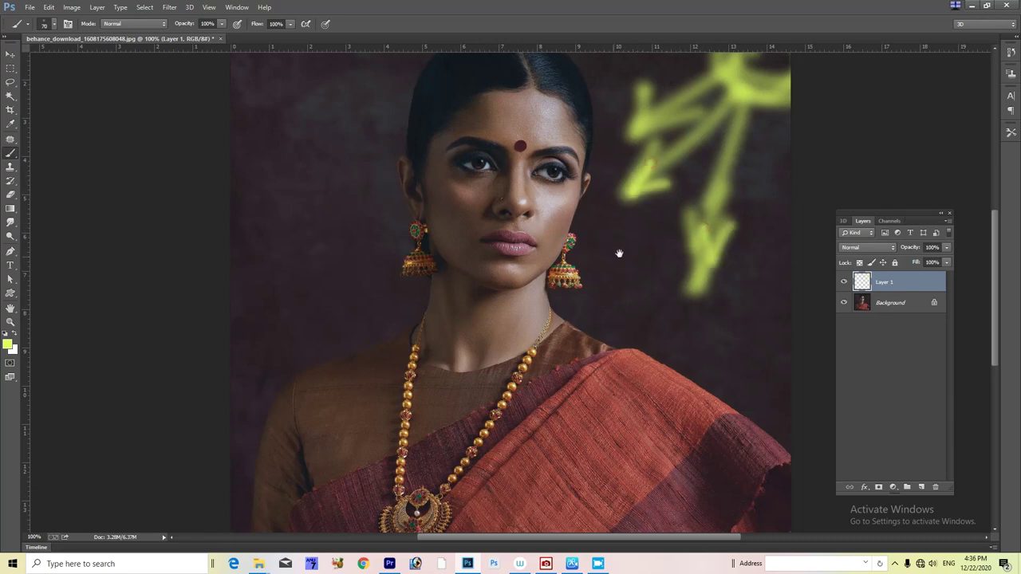
drag(619, 254, 604, 375)
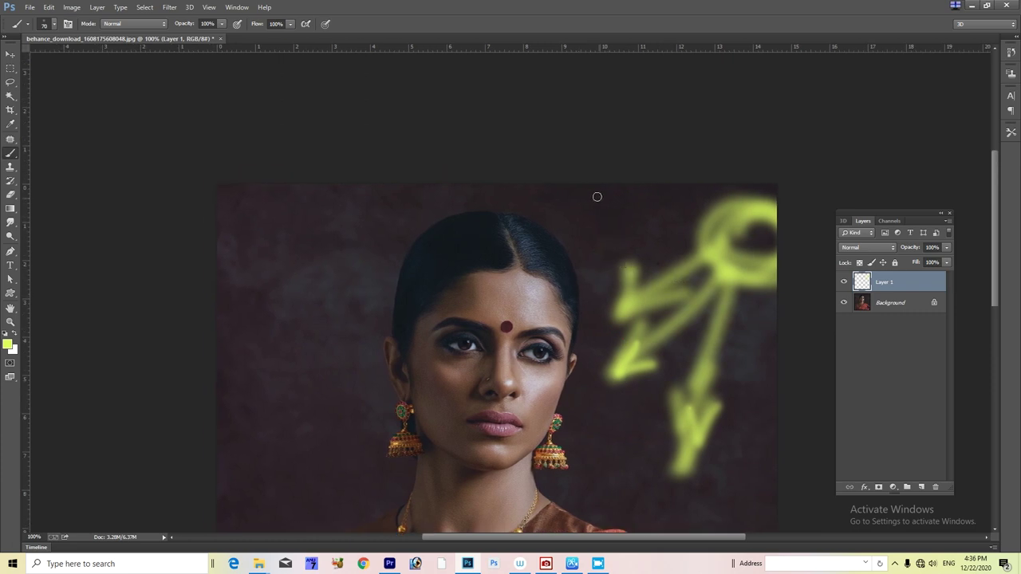
key(ctrl+minus)
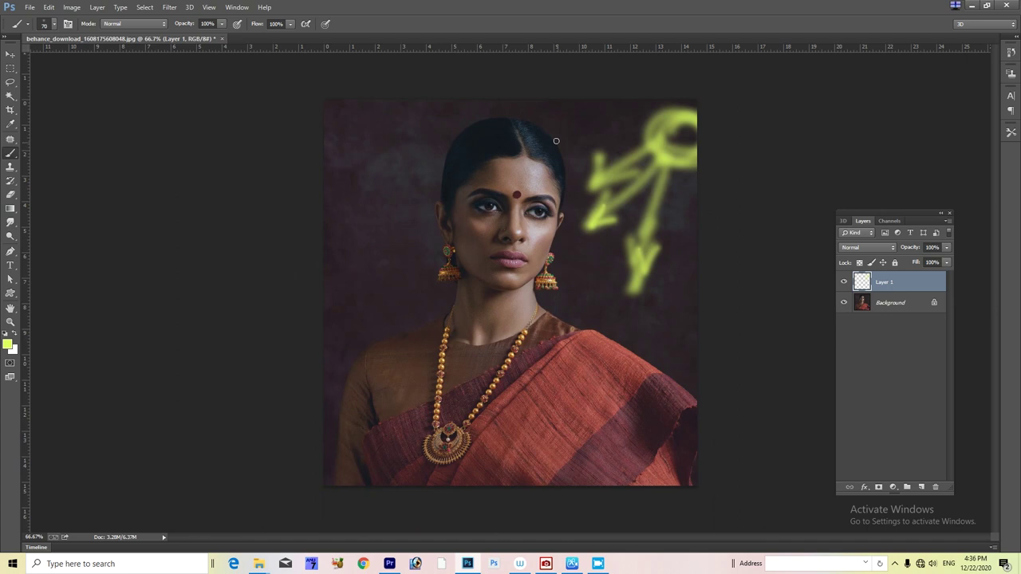
mouse_move(534, 114)
mouse_down()
mouse_move(508, 238)
mouse_move(493, 249)
mouse_move(513, 261)
mouse_move(464, 337)
mouse_move(446, 448)
mouse_move(538, 517)
mouse_up()
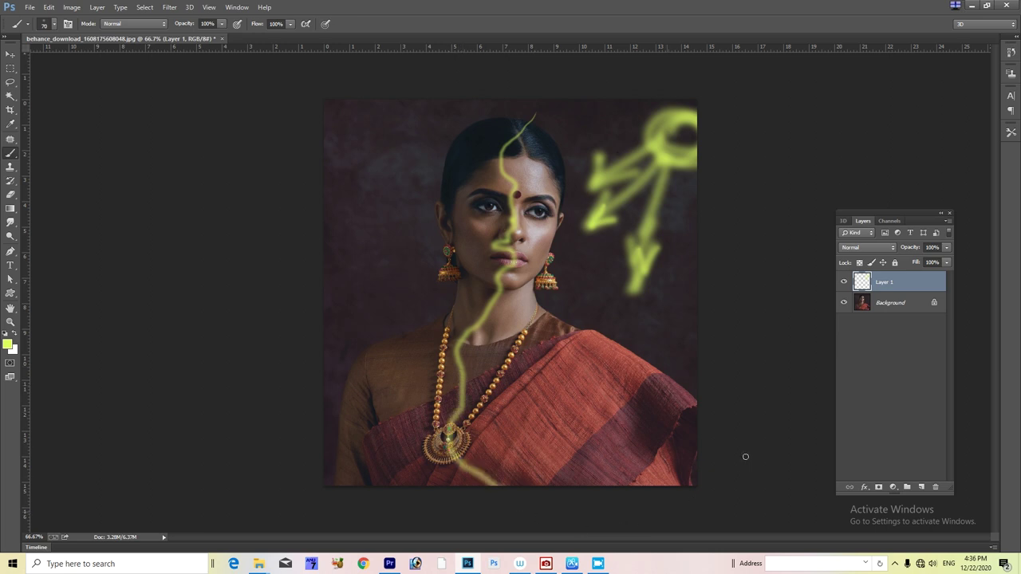
mouse_move(690, 369)
mouse_down()
mouse_move(560, 299)
mouse_move(574, 188)
mouse_move(550, 120)
mouse_up()
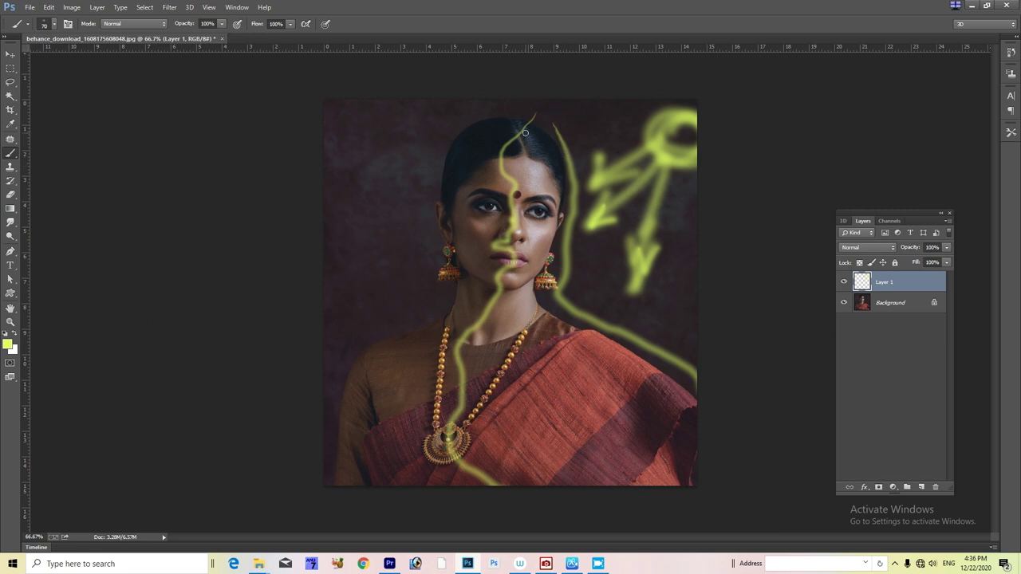
Step: Switch the foreground colour to cyan and draw the first arrow pointing at her hair
click(8, 343)
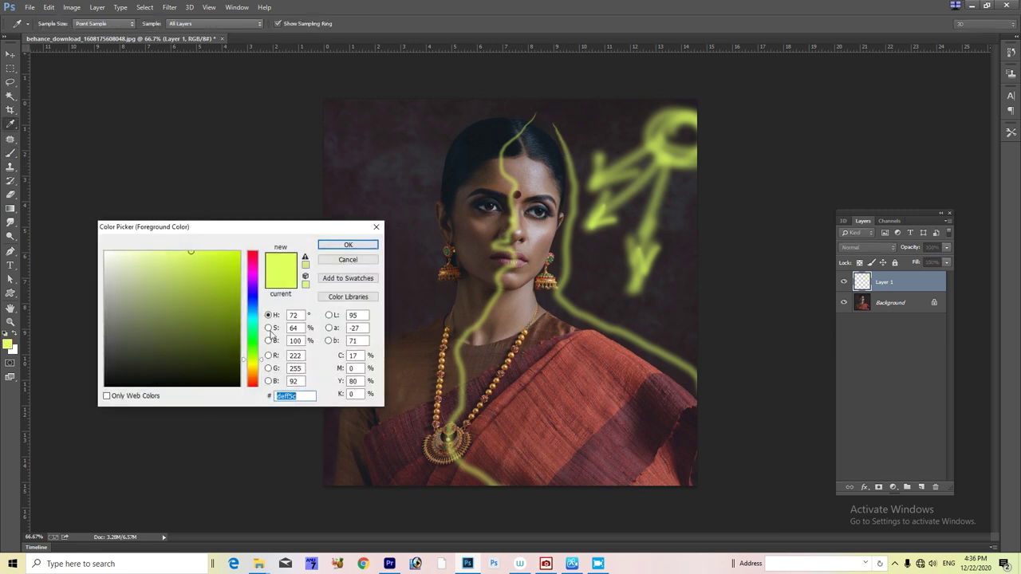
click(255, 319)
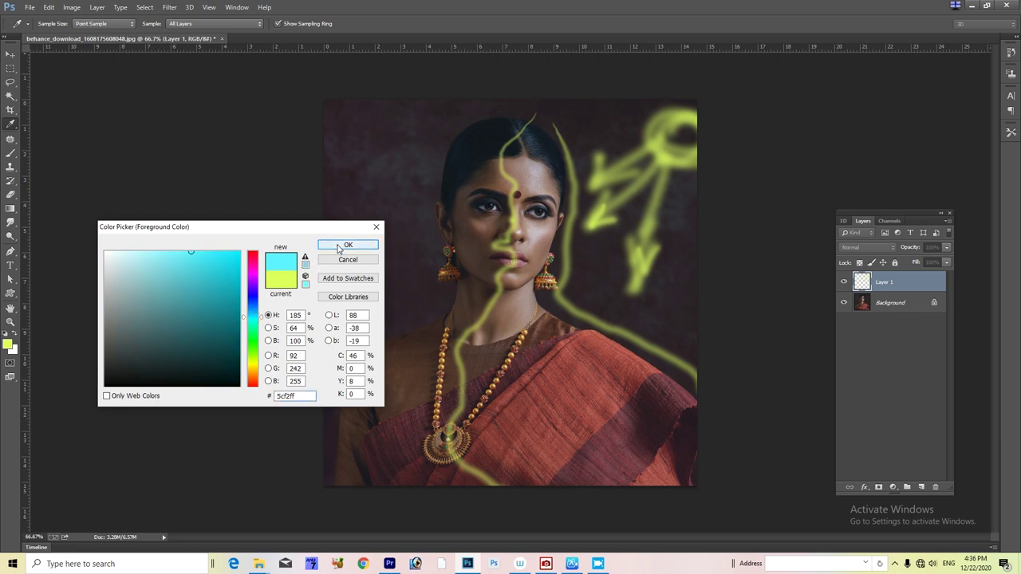
click(348, 245)
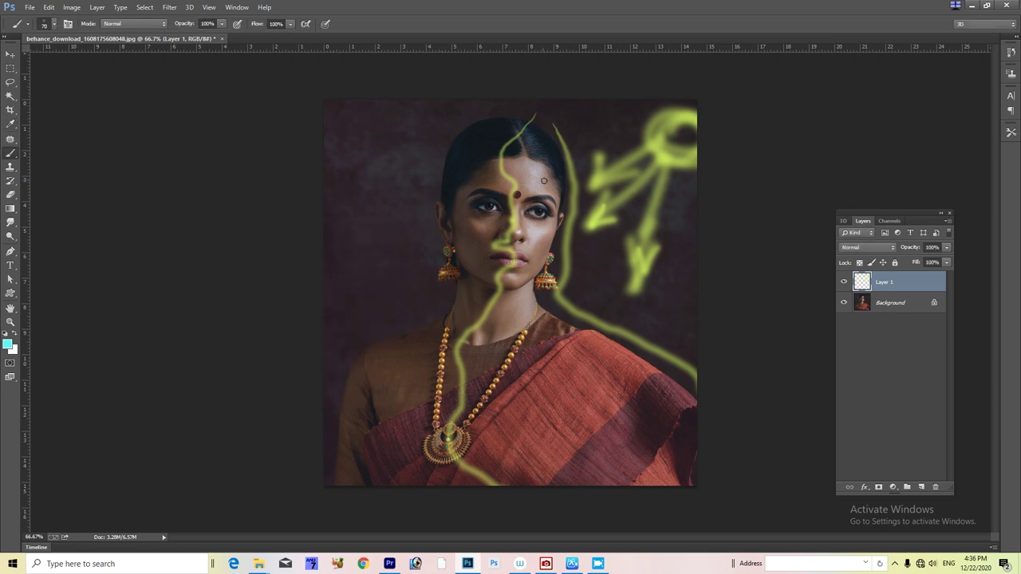
click(484, 147)
drag(504, 121, 495, 114)
drag(351, 143, 445, 167)
drag(432, 148, 442, 175)
Step: Draw four more cyan arrows pointing at her cheek, neck, necklace and pendant
drag(375, 208, 451, 239)
drag(367, 279, 473, 285)
drag(474, 286, 451, 300)
drag(323, 323, 428, 369)
drag(411, 352, 427, 369)
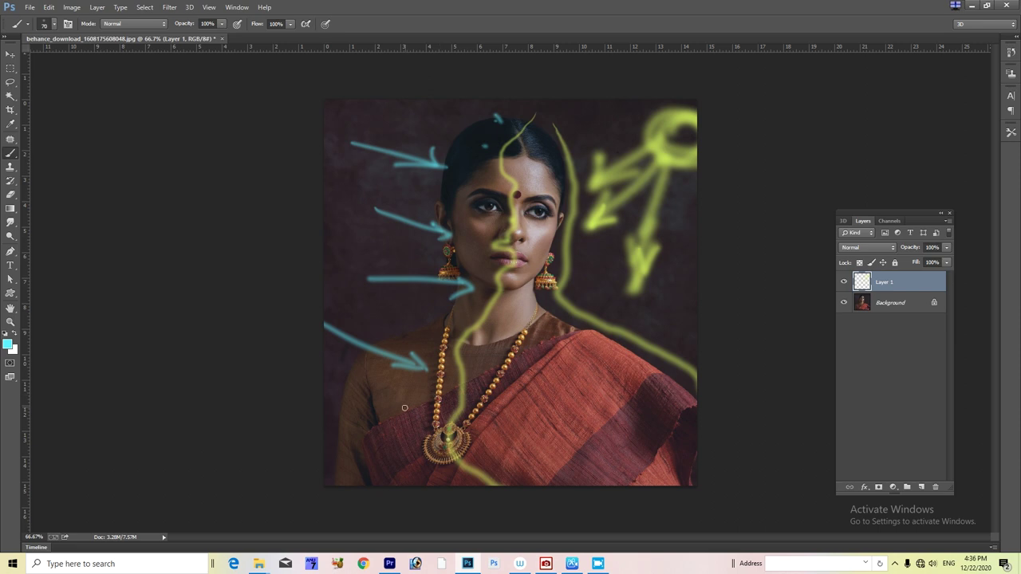
drag(348, 395, 424, 412)
drag(424, 412, 380, 440)
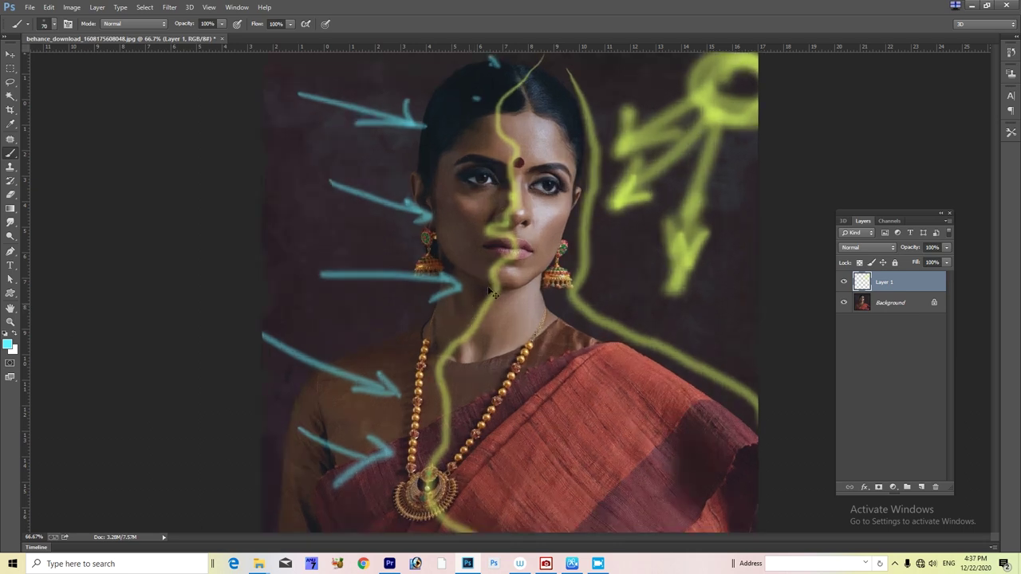
Step: Hide Layer 1 along with all its painted strokes
scroll(470, 307, up, 1)
scroll(497, 228, up, 3)
scroll(517, 198, up, 3)
scroll(510, 211, up, 3)
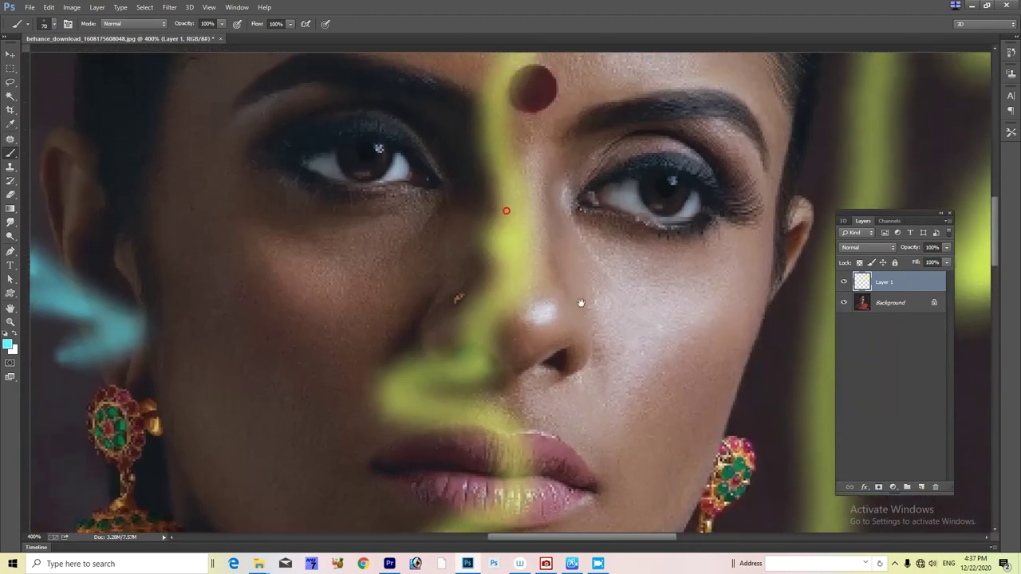
click(844, 281)
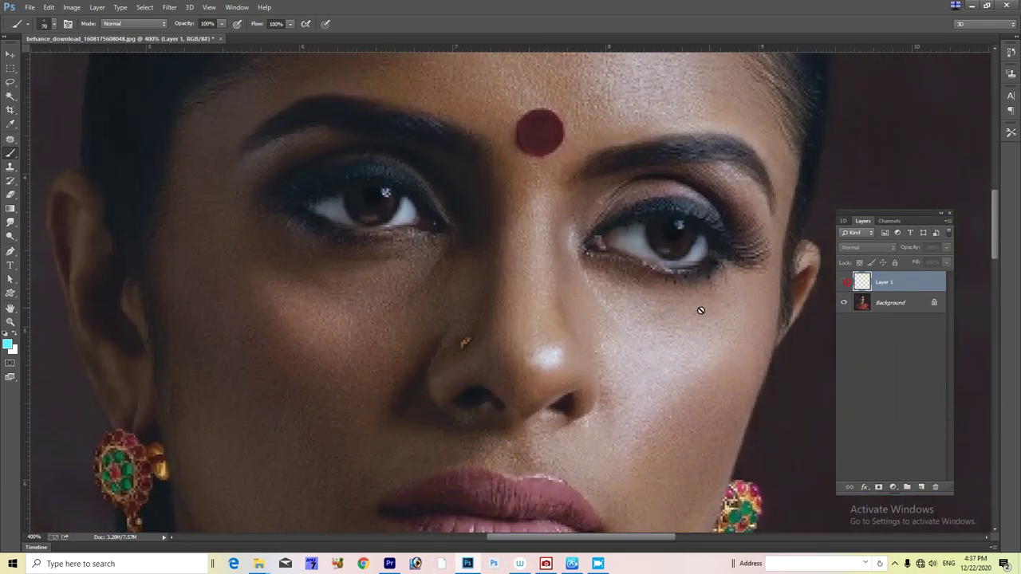
scroll(699, 311, right, 1)
scroll(582, 349, up, 1)
Step: Add Layer 2, shrink the brush to 50, and outline the nose-tip and cheek highlights
click(921, 487)
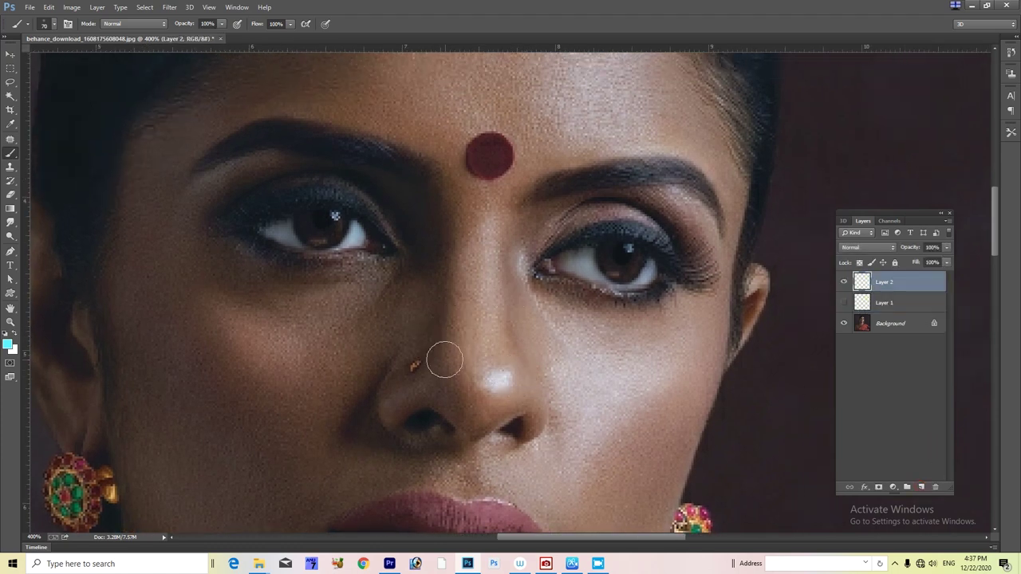
key(bracketleft)
key(bracketleft)
mouse_move(496, 371)
mouse_down()
mouse_move(484, 393)
mouse_move(502, 370)
mouse_move(451, 387)
mouse_up()
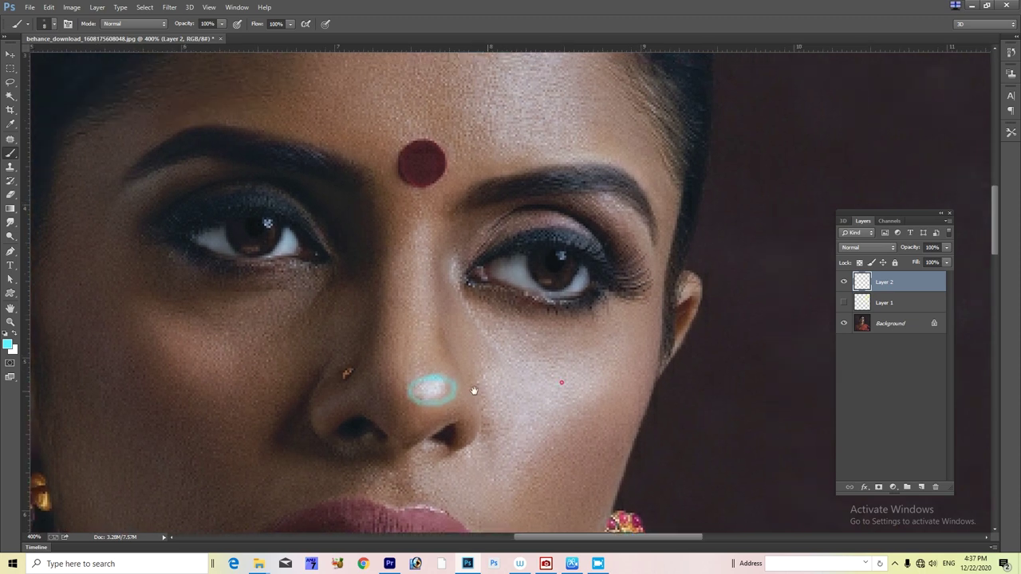
drag(587, 360, 474, 375)
mouse_move(480, 443)
mouse_down()
mouse_move(507, 479)
mouse_move(584, 371)
mouse_up()
Step: Outline highlights below the eye, along the nose bridge, on the forehead and upper eyelid
mouse_move(431, 321)
mouse_down()
mouse_move(456, 394)
mouse_move(474, 384)
mouse_move(461, 330)
mouse_move(473, 379)
mouse_move(499, 414)
mouse_up()
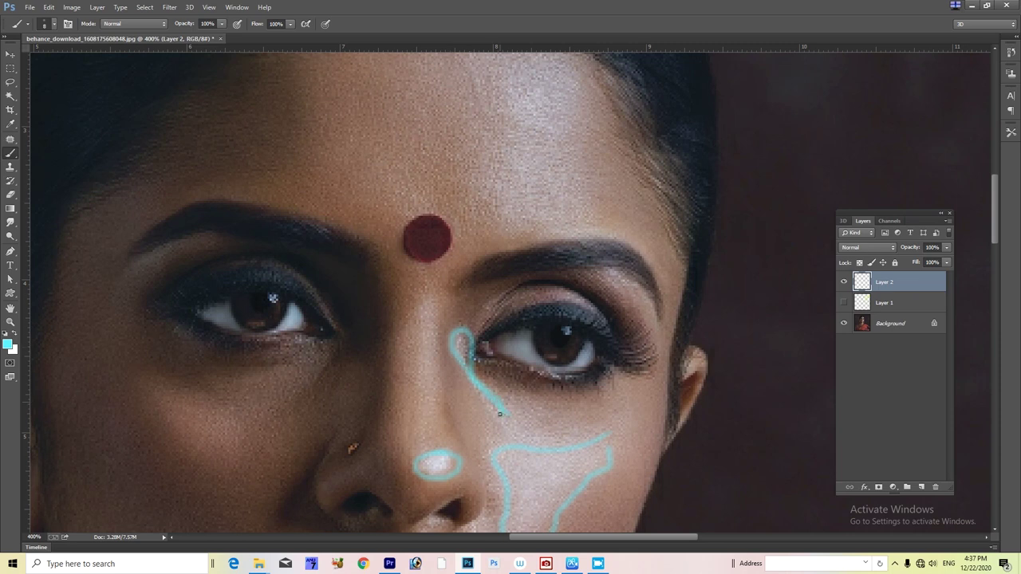
drag(466, 378, 511, 410)
mouse_move(431, 304)
mouse_down()
mouse_move(415, 394)
mouse_move(431, 421)
mouse_move(438, 305)
mouse_up()
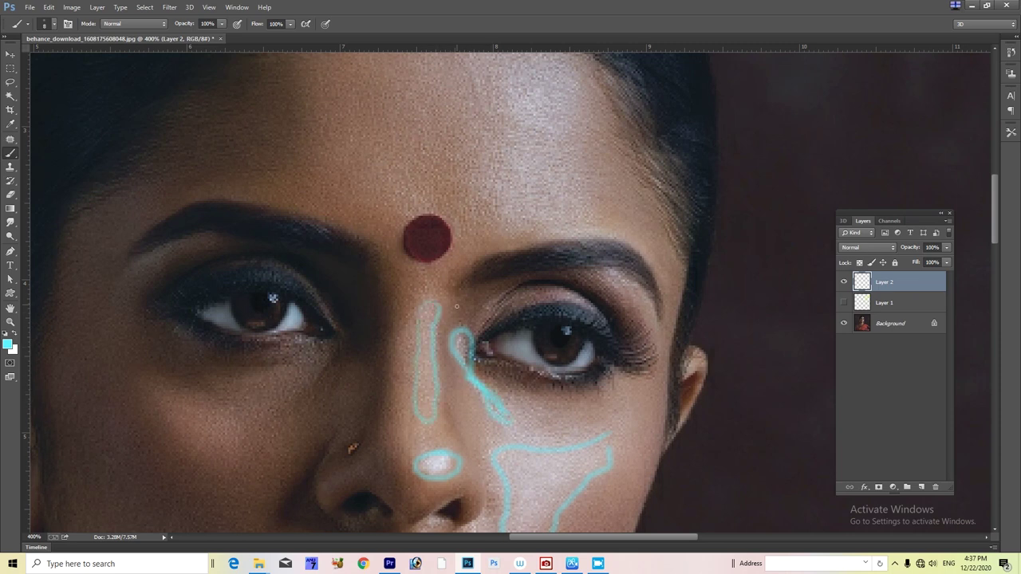
scroll(456, 306, up, 1)
scroll(449, 265, up, 3)
mouse_move(453, 213)
mouse_down()
mouse_move(416, 252)
mouse_move(419, 356)
mouse_move(444, 431)
mouse_move(556, 431)
mouse_move(571, 389)
mouse_move(574, 300)
mouse_move(437, 219)
mouse_up()
drag(497, 317, 442, 116)
mouse_move(569, 317)
mouse_down()
mouse_move(536, 271)
mouse_move(506, 268)
mouse_move(469, 290)
mouse_move(503, 312)
mouse_up()
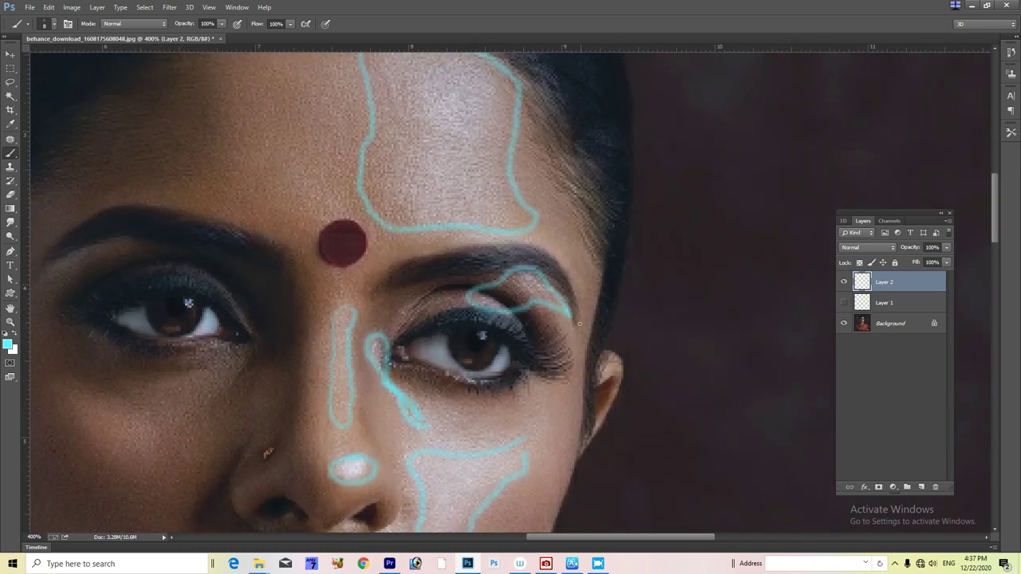
Step: Trace the shine along her hair and the hair parting
drag(588, 361, 545, 336)
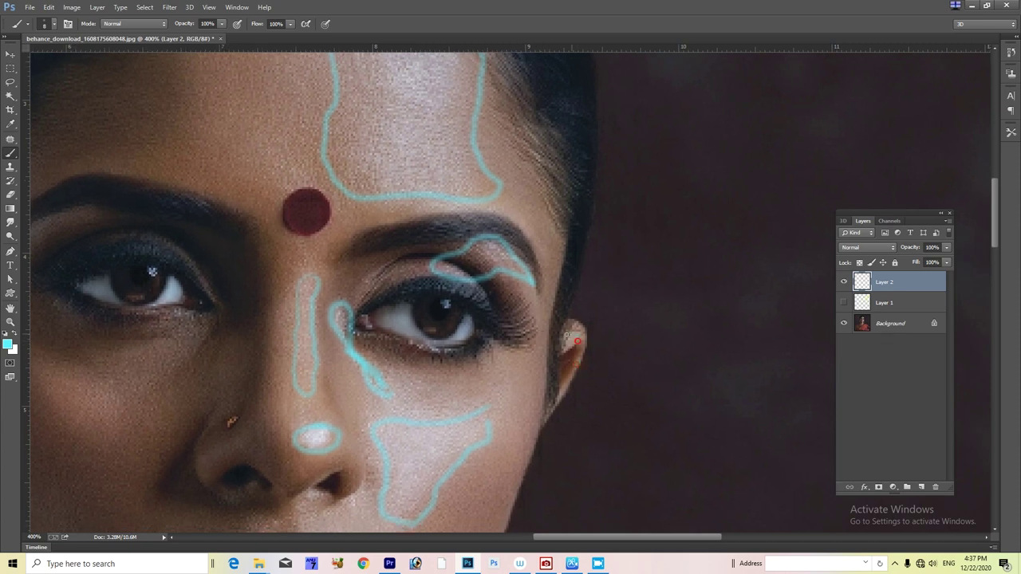
scroll(568, 335, up, 1)
scroll(526, 367, up, 4)
drag(427, 231, 358, 165)
mouse_move(307, 196)
mouse_down()
mouse_move(396, 373)
mouse_move(430, 242)
mouse_up()
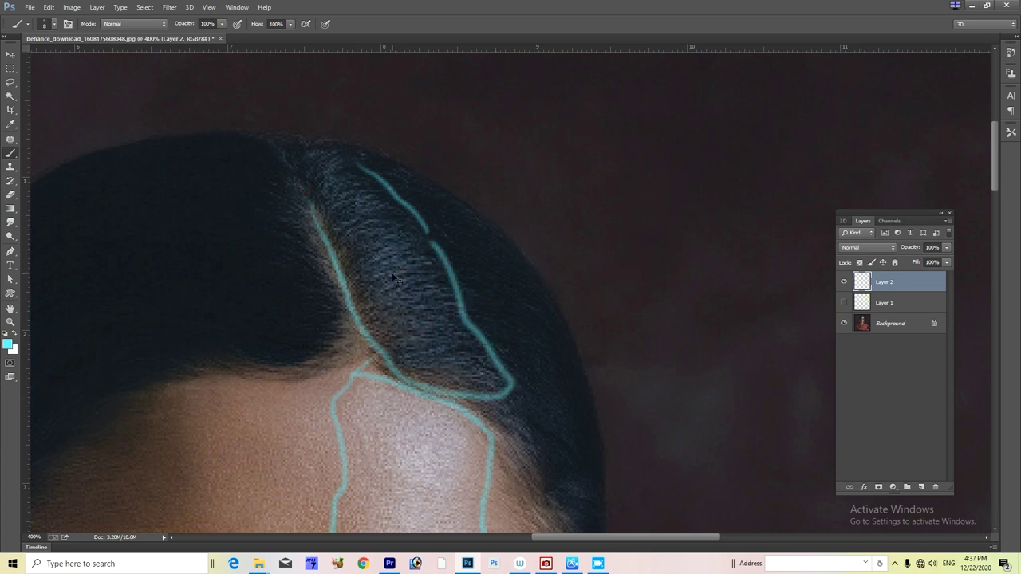
alt+scroll(393, 277, down, 2)
alt+scroll(415, 319, down, 1)
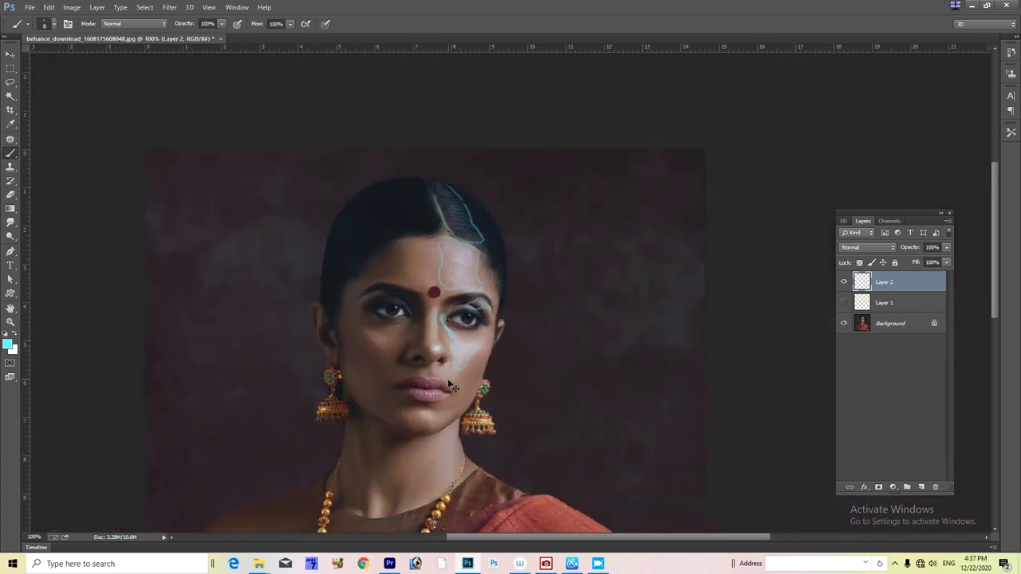
alt+scroll(451, 386, up, 2)
alt+scroll(330, 434, up, 1)
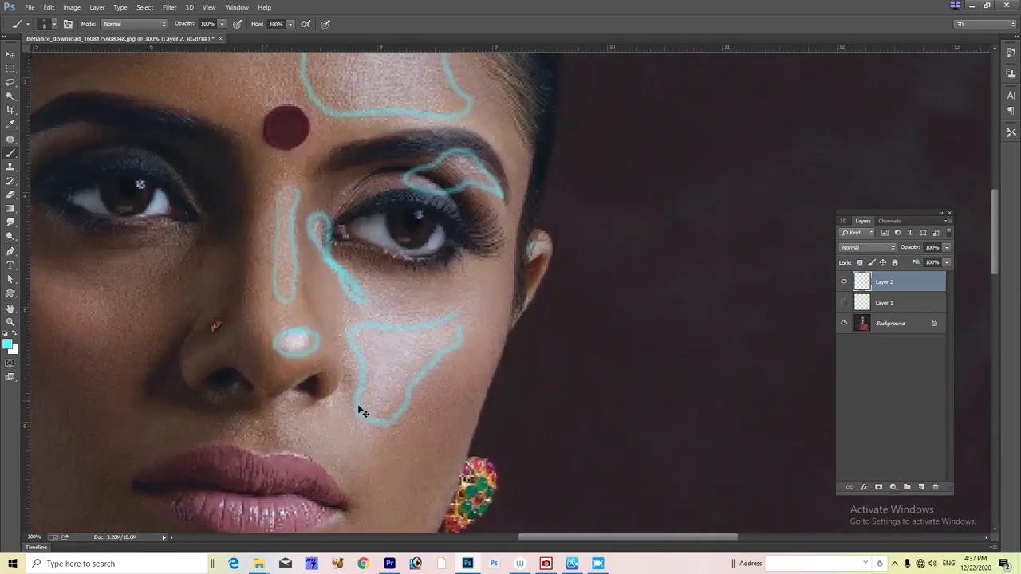
alt+scroll(359, 412, up, 1)
alt+scroll(343, 395, up, 1)
Step: Outline the highlights beside the nostril, on both lips and on the chin
drag(346, 391, 339, 385)
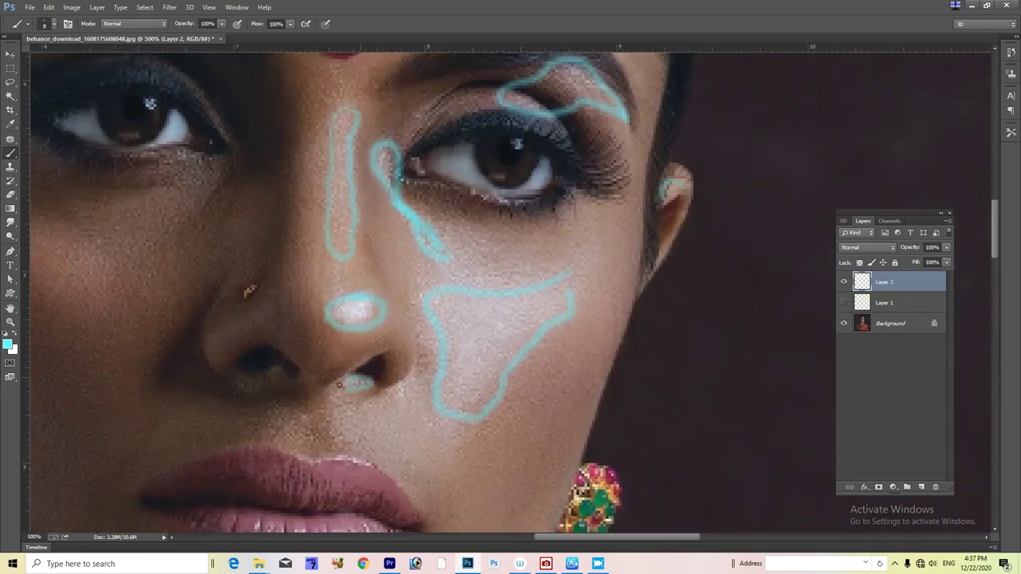
mouse_move(348, 472)
mouse_down()
mouse_move(297, 459)
mouse_move(383, 327)
mouse_up()
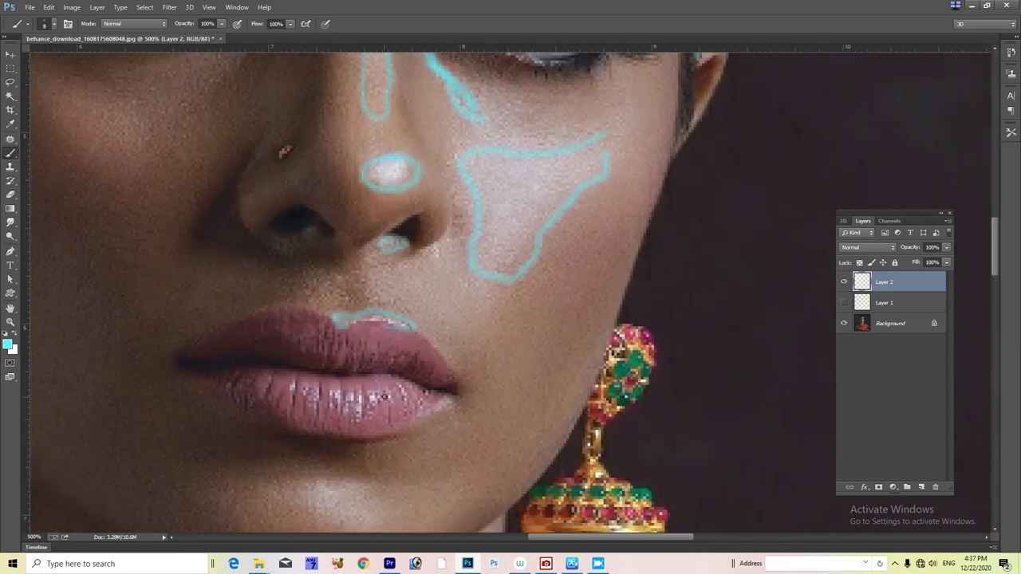
drag(390, 395, 478, 236)
mouse_move(433, 355)
mouse_down()
mouse_move(363, 355)
mouse_move(434, 355)
mouse_up()
drag(383, 559, 406, 392)
Step: Outline the highlight in the collarbone hollow
mouse_move(391, 476)
mouse_down()
mouse_move(392, 392)
mouse_move(411, 335)
mouse_up()
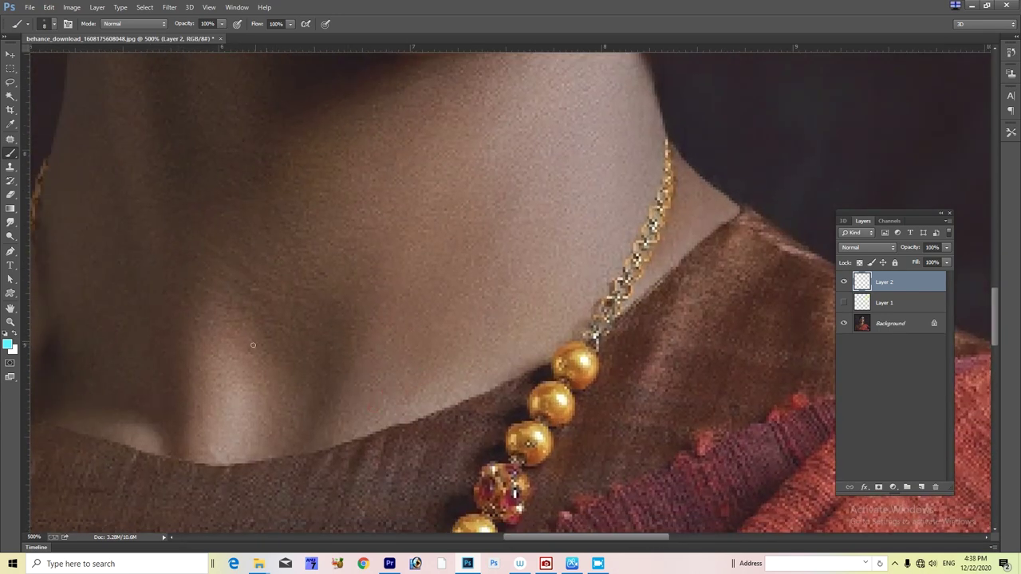
mouse_move(465, 264)
mouse_down()
mouse_move(420, 388)
mouse_move(494, 274)
mouse_up()
mouse_move(271, 447)
mouse_down()
mouse_move(275, 408)
mouse_move(230, 463)
mouse_move(280, 469)
mouse_move(275, 451)
mouse_up()
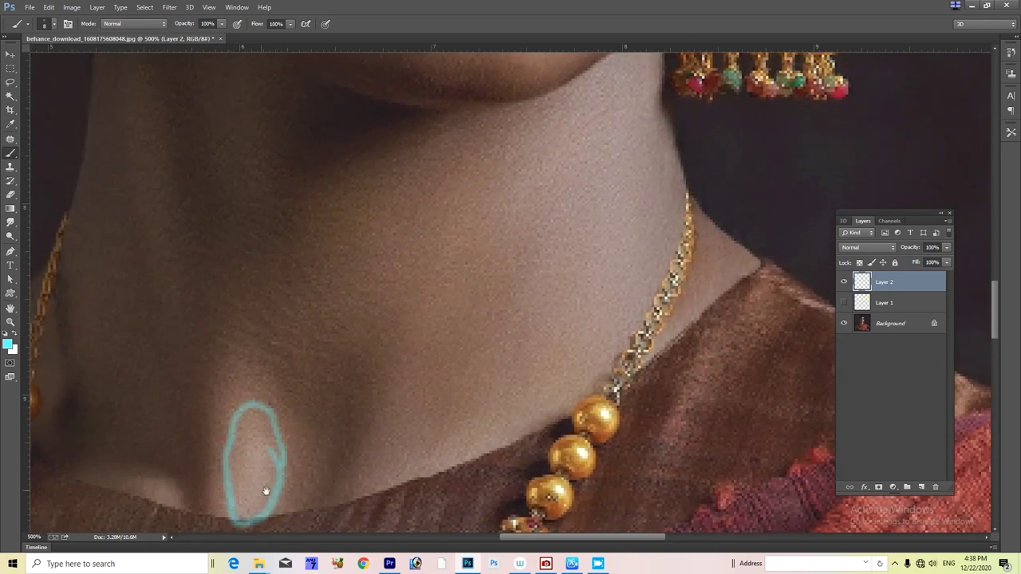
drag(266, 490, 337, 335)
drag(338, 403, 420, 329)
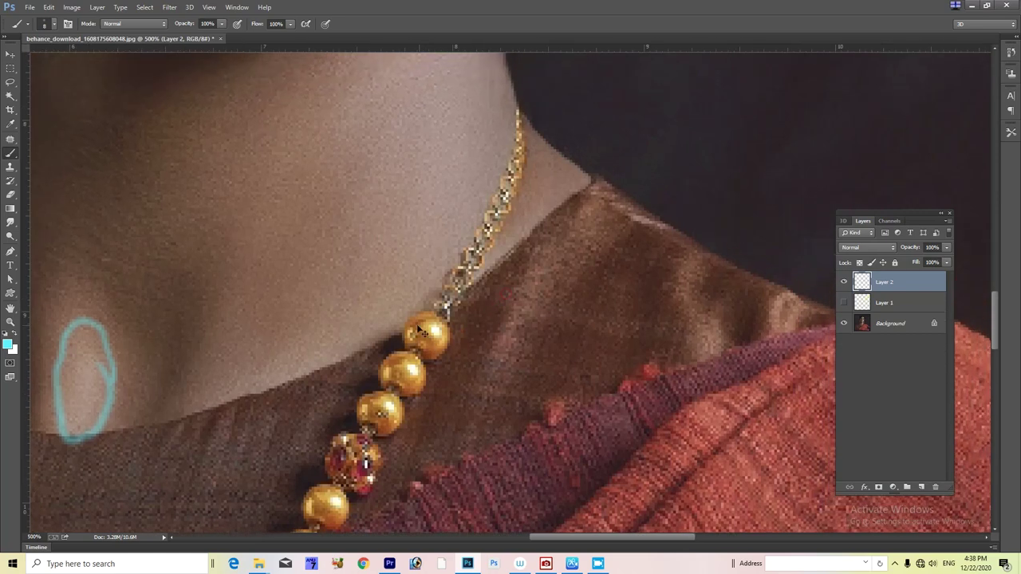
scroll(418, 329, down, 2)
Step: Draw a cyan arrow from the cheek outline out onto the dark background
scroll(420, 287, down, 2)
scroll(396, 303, down, 2)
scroll(496, 285, down, 1)
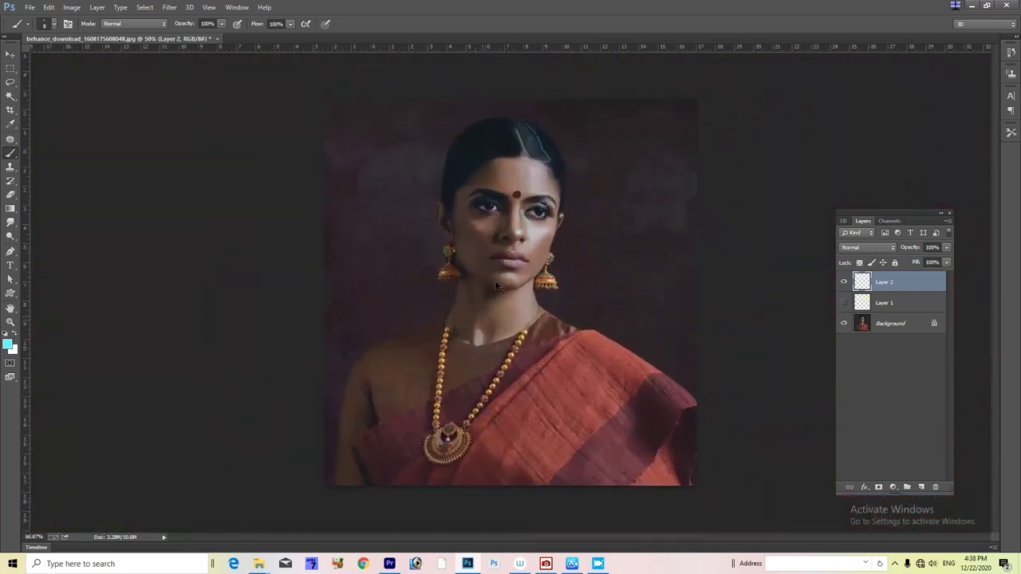
scroll(496, 286, up, 3)
scroll(490, 335, up, 1)
scroll(485, 364, up, 3)
scroll(442, 316, up, 1)
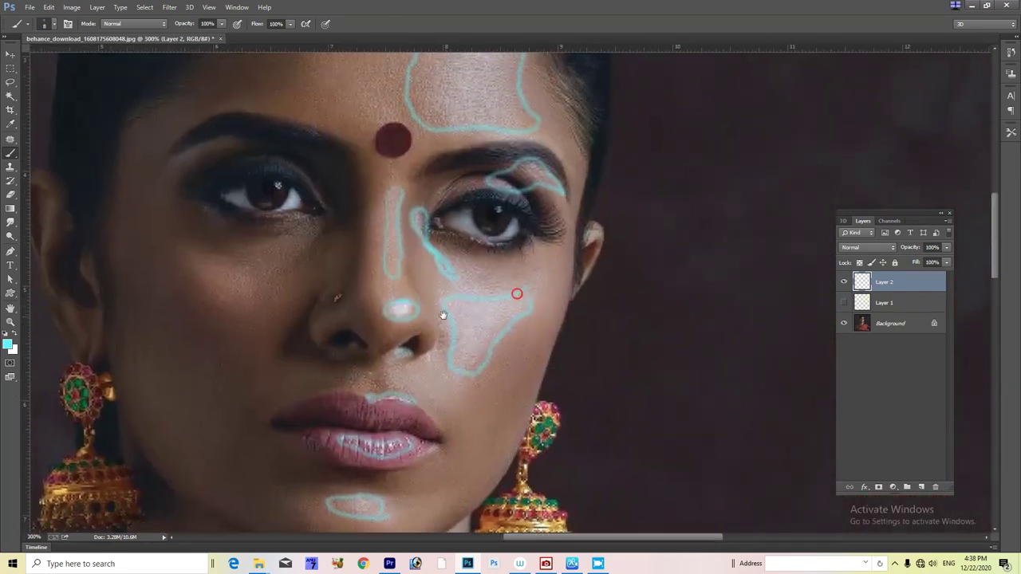
drag(462, 320, 319, 387)
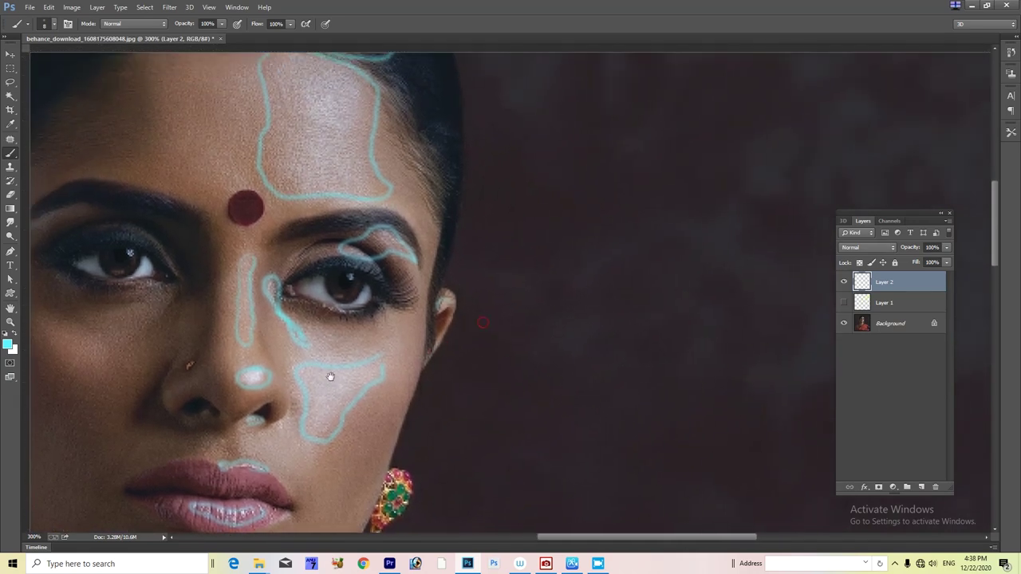
mouse_move(377, 382)
mouse_down()
mouse_move(595, 319)
mouse_move(578, 369)
mouse_up()
drag(621, 294, 634, 334)
Step: Hand-write 'Highlights' beside the arrow and underline it twice
mouse_move(647, 284)
mouse_down()
mouse_move(663, 323)
mouse_move(669, 308)
mouse_up()
mouse_move(675, 292)
mouse_down()
mouse_move(678, 319)
mouse_move(683, 289)
mouse_up()
drag(665, 322, 676, 319)
mouse_move(706, 287)
mouse_down()
mouse_move(705, 309)
mouse_move(728, 302)
mouse_up()
drag(712, 298, 740, 285)
mouse_move(742, 246)
mouse_down()
mouse_move(771, 287)
mouse_move(800, 271)
mouse_move(793, 292)
mouse_up()
mouse_move(805, 244)
mouse_down()
mouse_move(801, 278)
mouse_move(834, 231)
mouse_move(608, 383)
mouse_up()
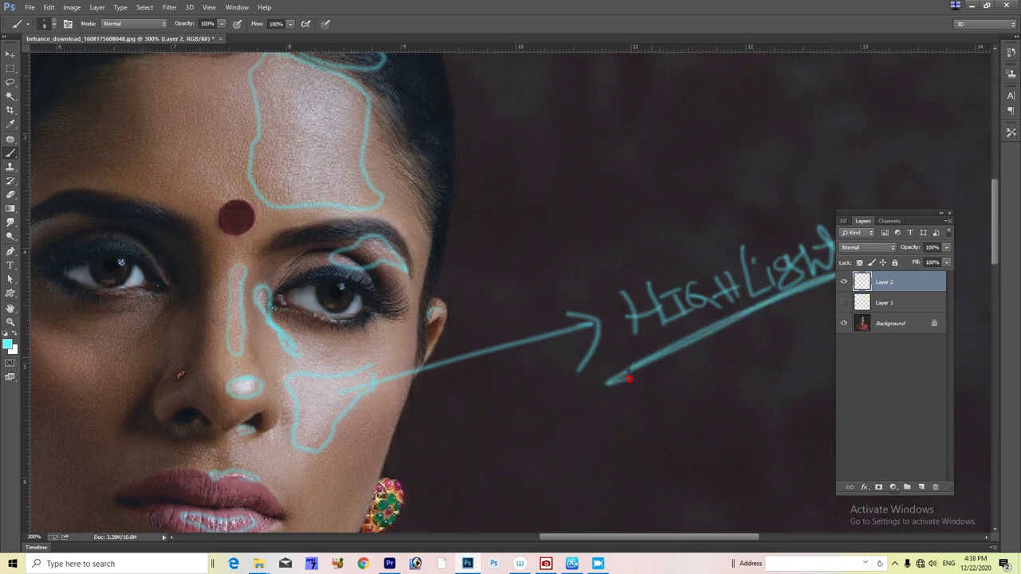
drag(832, 296, 609, 383)
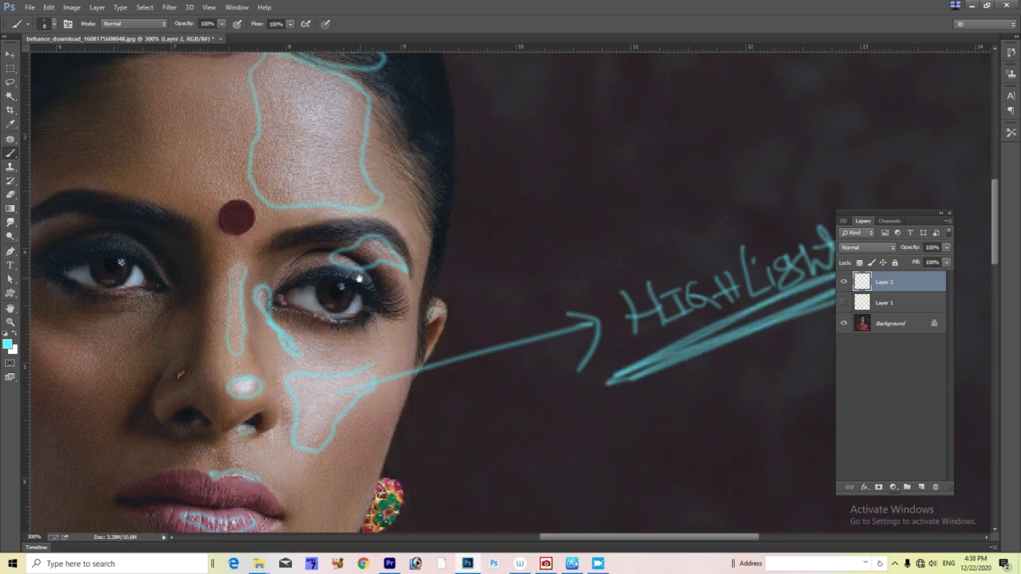
drag(359, 278, 426, 399)
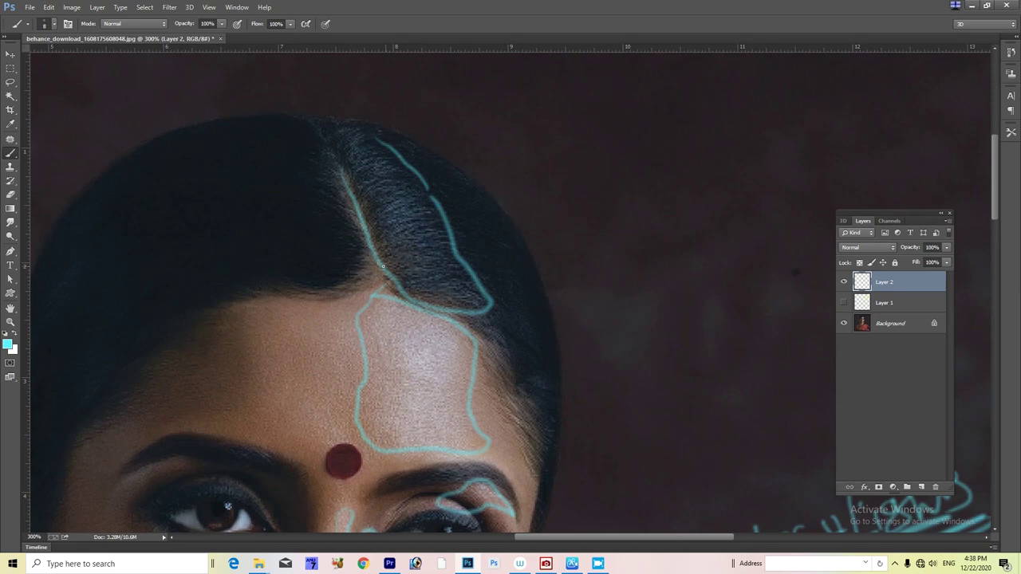
Step: Draw a straight cyan pointer line from a necklace bead with crossing tick marks at its end
scroll(399, 287, down, 5)
scroll(604, 299, up, 2)
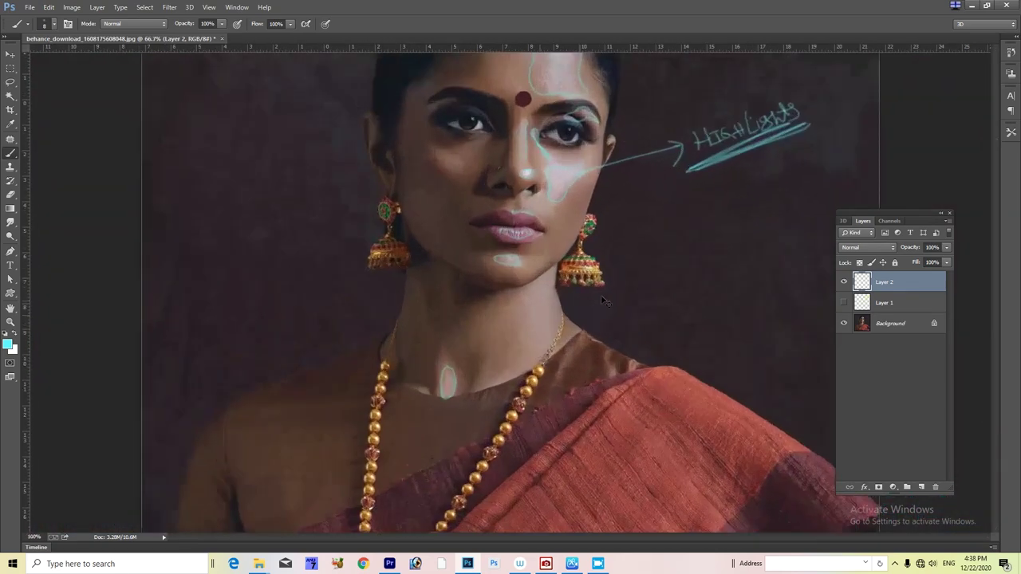
scroll(604, 300, up, 4)
drag(597, 397, 452, 335)
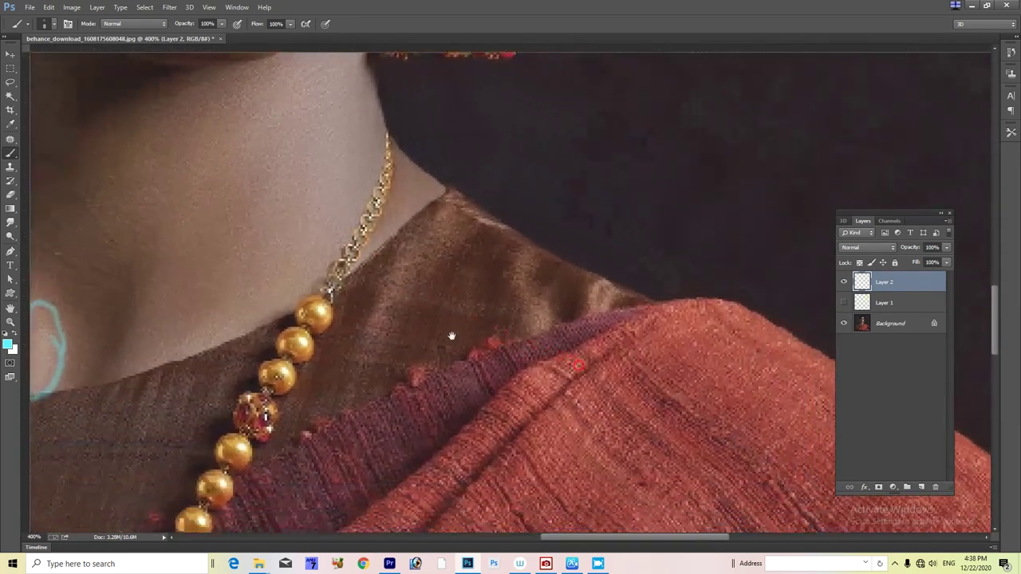
scroll(409, 348, up, 1)
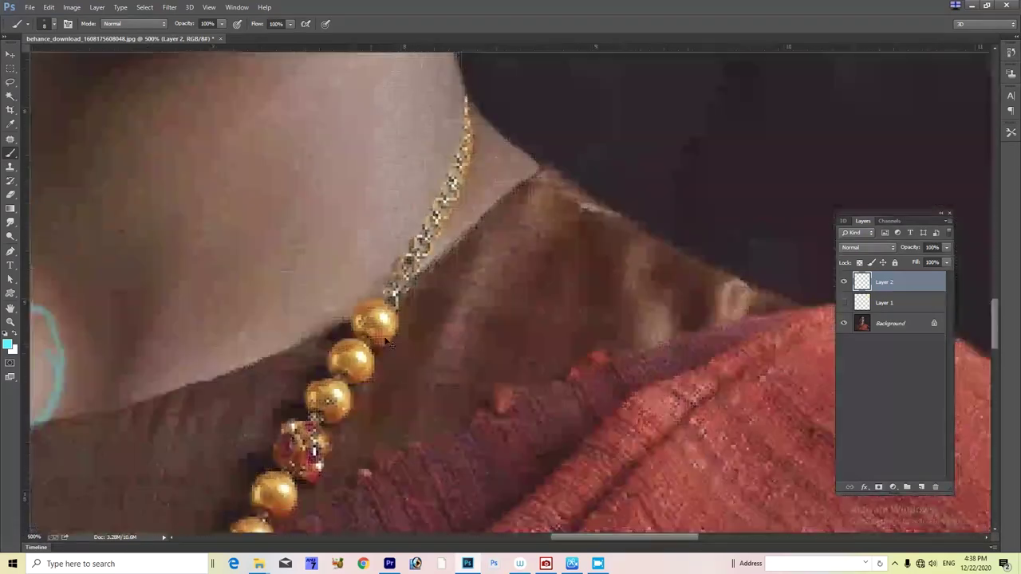
click(386, 320)
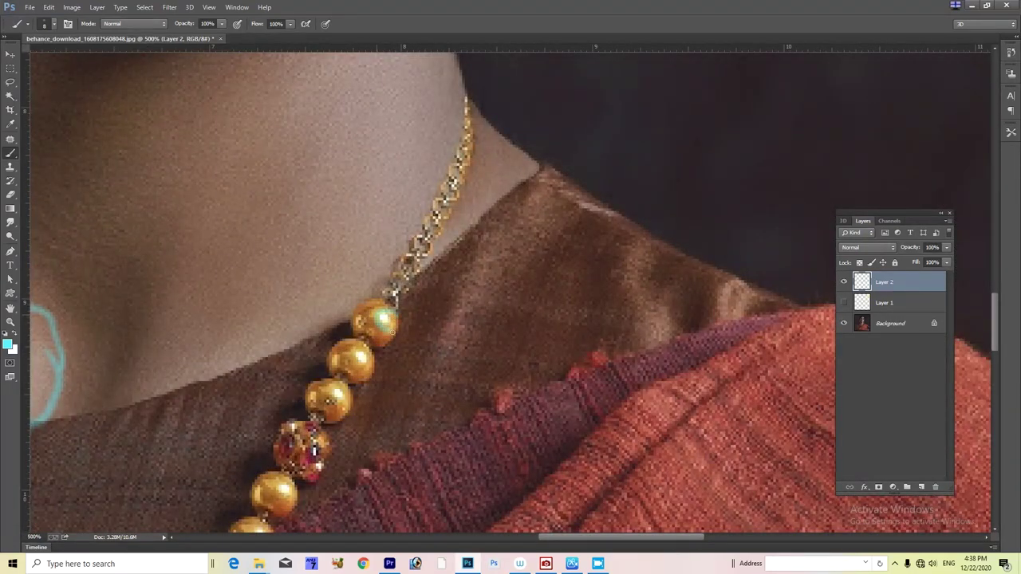
shift+click(632, 238)
shift+click(730, 201)
drag(730, 175, 728, 219)
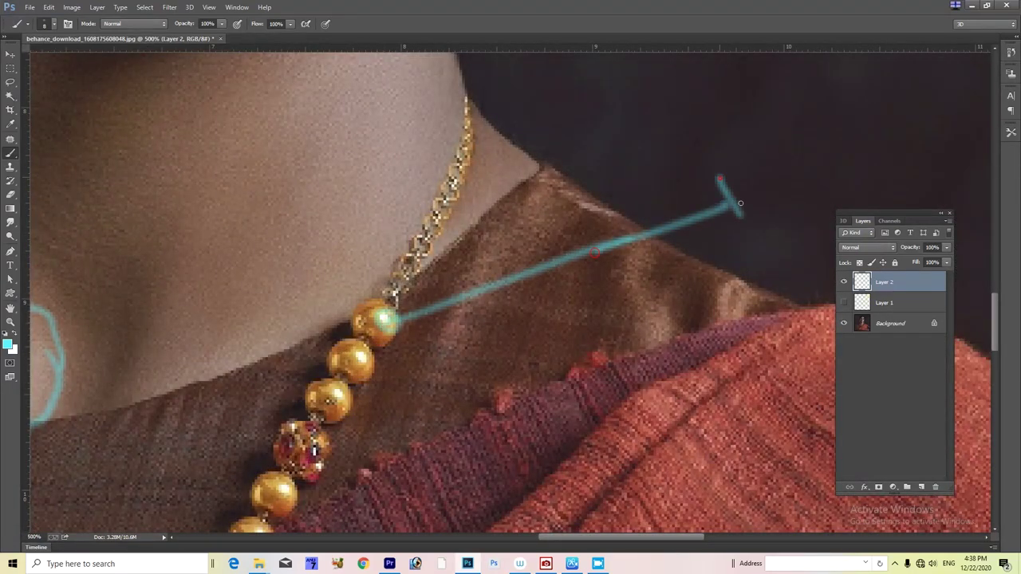
drag(754, 156, 750, 204)
Step: Add tick-marked pointer lines from lower beads, undoing the unwanted one
drag(720, 195, 787, 172)
drag(480, 283, 476, 239)
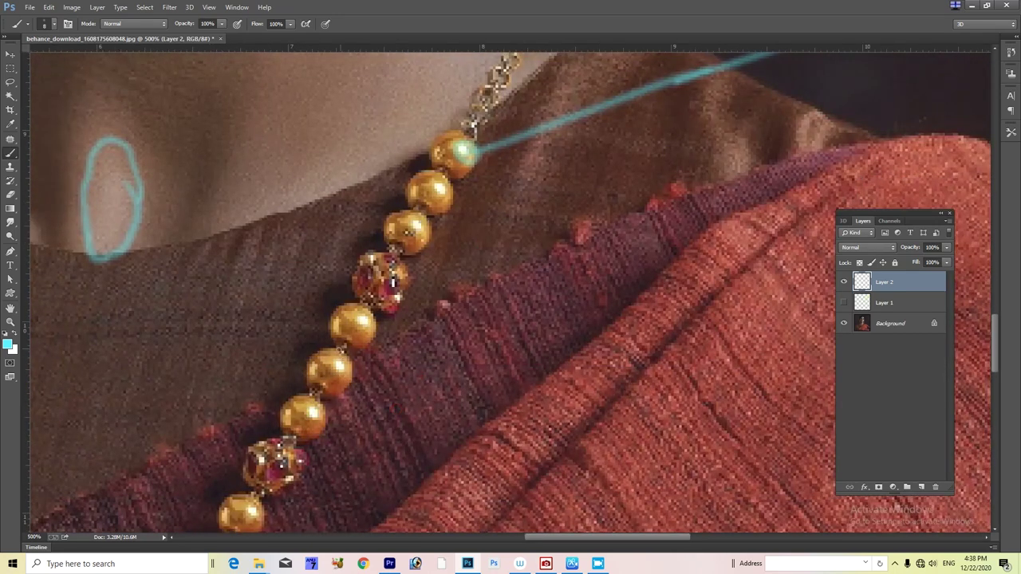
mouse_move(341, 364)
mouse_down()
mouse_move(933, 98)
mouse_move(674, 185)
mouse_move(551, 246)
mouse_move(553, 256)
mouse_up()
drag(567, 220, 579, 249)
drag(546, 249, 592, 239)
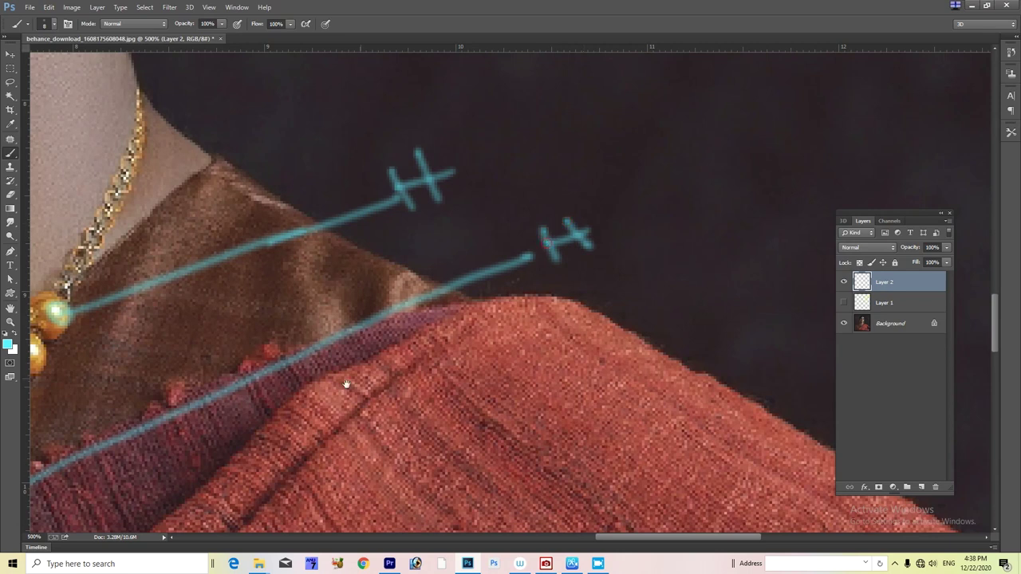
drag(346, 384, 510, 289)
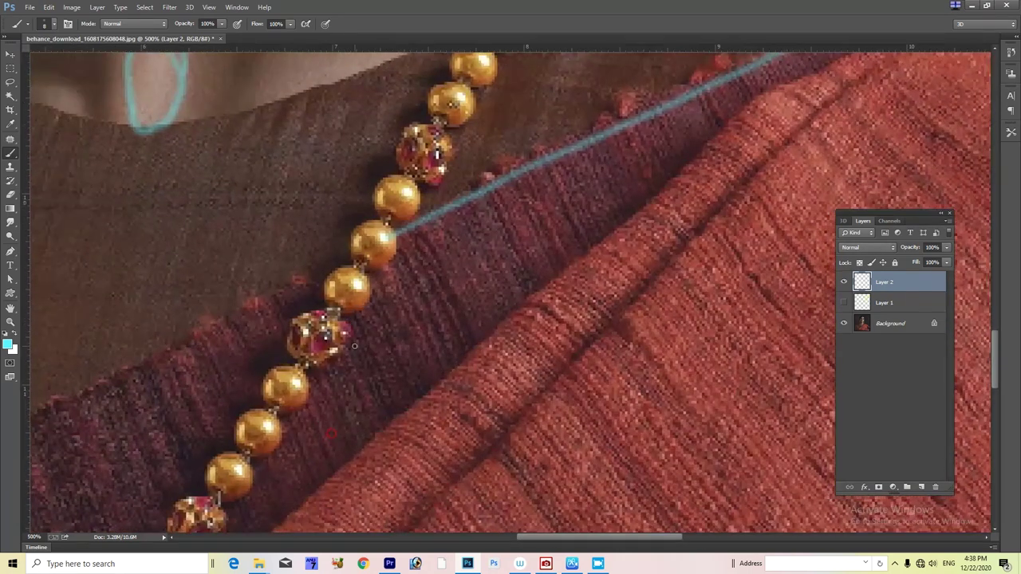
mouse_move(303, 387)
mouse_down()
mouse_move(547, 288)
mouse_move(563, 303)
mouse_up()
drag(570, 257, 592, 288)
drag(556, 285, 608, 264)
mouse_move(525, 327)
mouse_down()
mouse_move(571, 242)
mouse_move(462, 409)
mouse_up()
key(ctrl+alt+z)
key(ctrl+alt+z)
key(ctrl+alt+z)
Step: Draw a shorter bead pointer line and two pointer lines from the pendant onto the saree
drag(338, 292, 502, 260)
drag(304, 391, 351, 324)
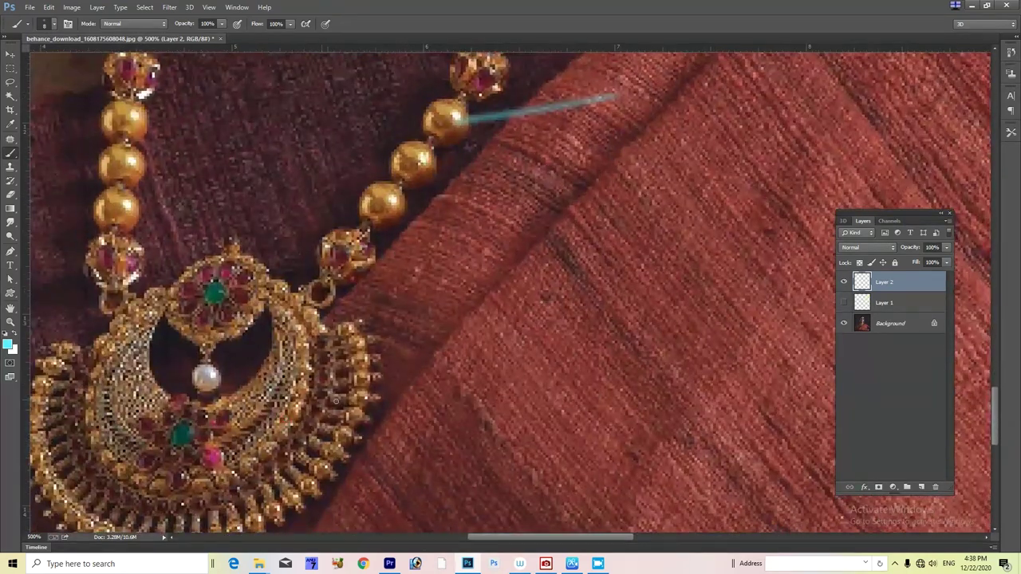
drag(368, 397, 508, 341)
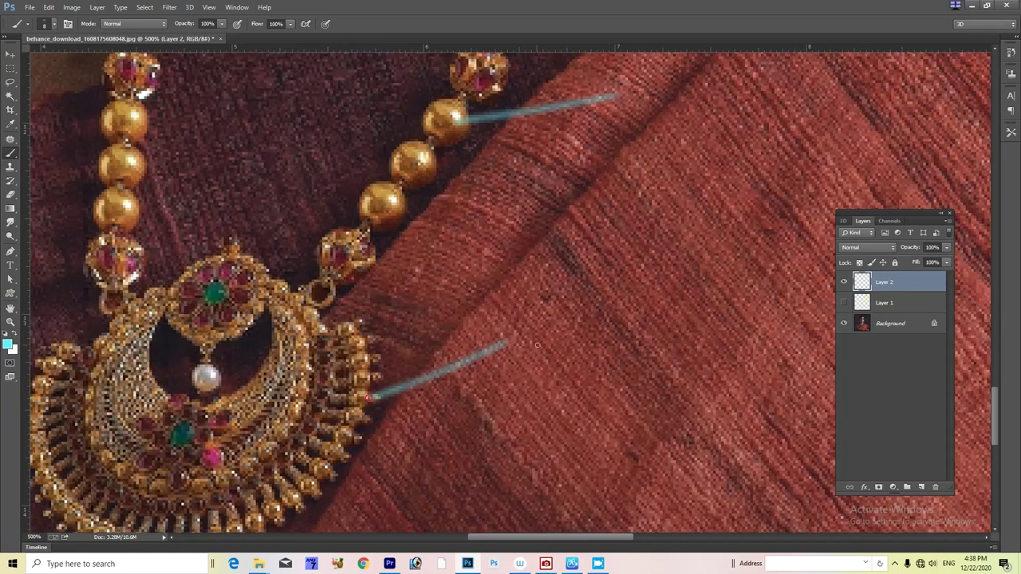
mouse_move(319, 479)
mouse_down()
mouse_move(408, 461)
mouse_move(369, 404)
mouse_up()
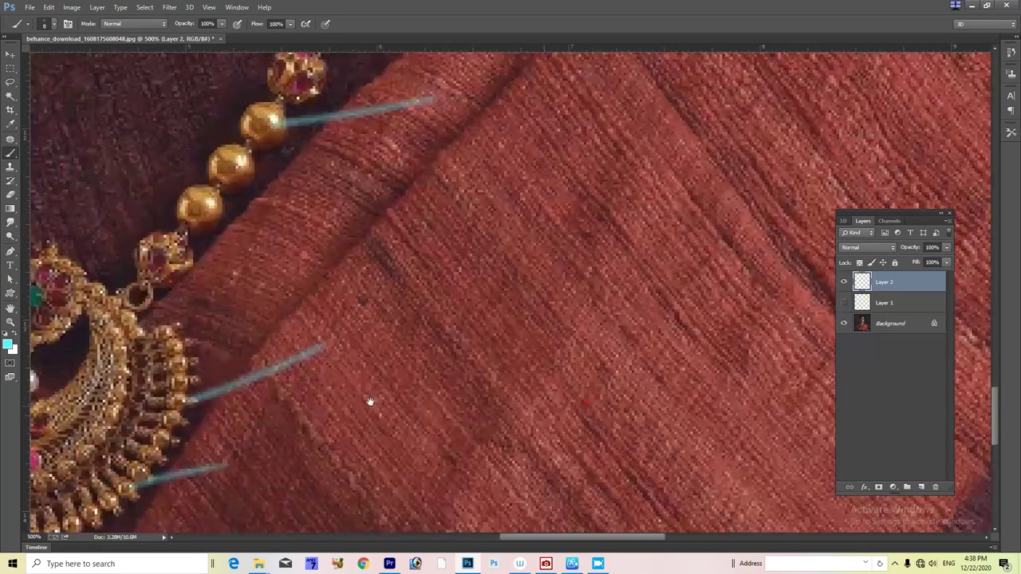
Step: Trace the saree's edge over her shoulder
scroll(408, 410, down, 3)
scroll(407, 410, down, 1)
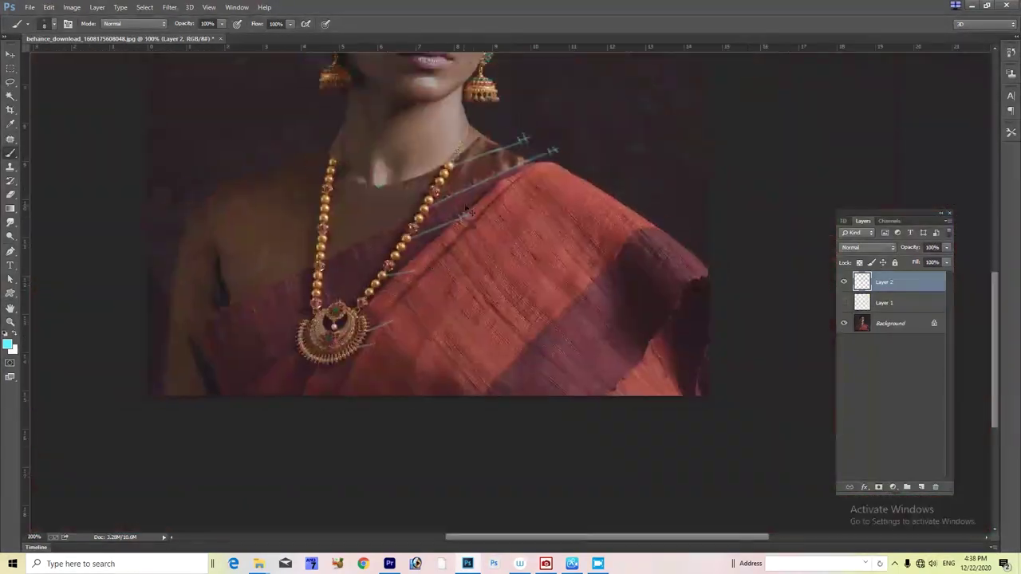
scroll(512, 291, up, 1)
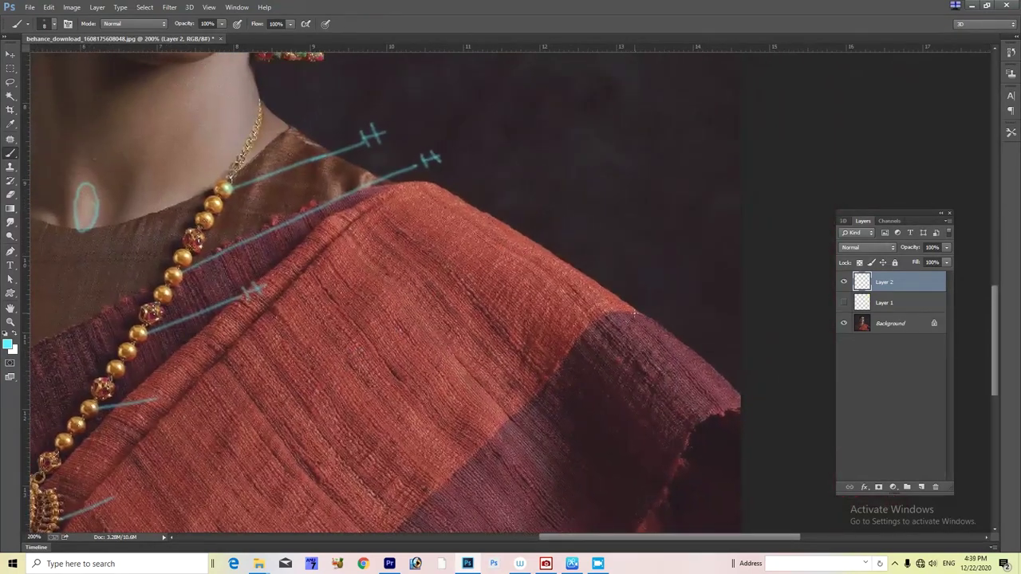
drag(634, 312, 528, 283)
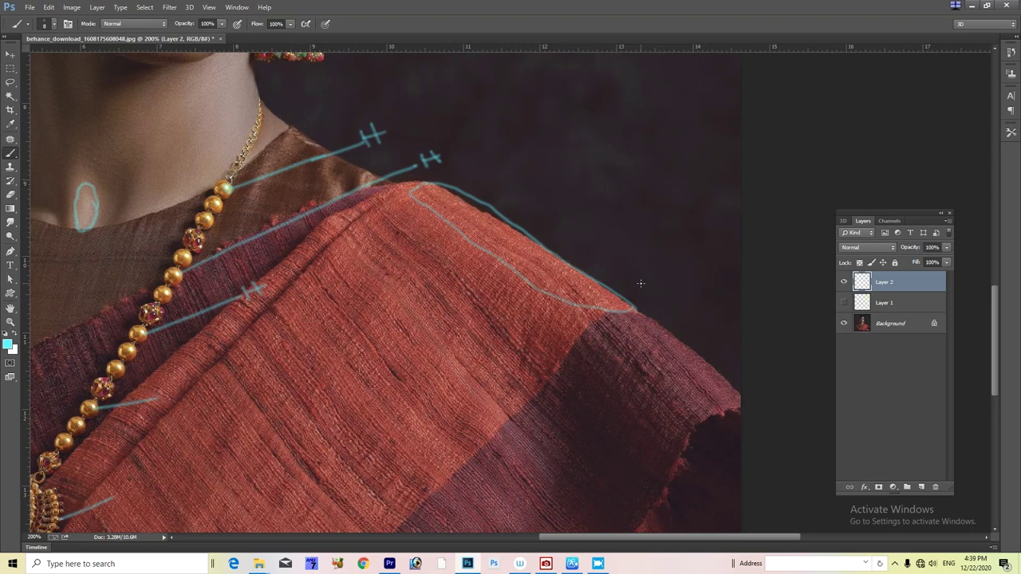
mouse_move(191, 94)
mouse_down()
mouse_move(276, 242)
mouse_move(486, 364)
mouse_up()
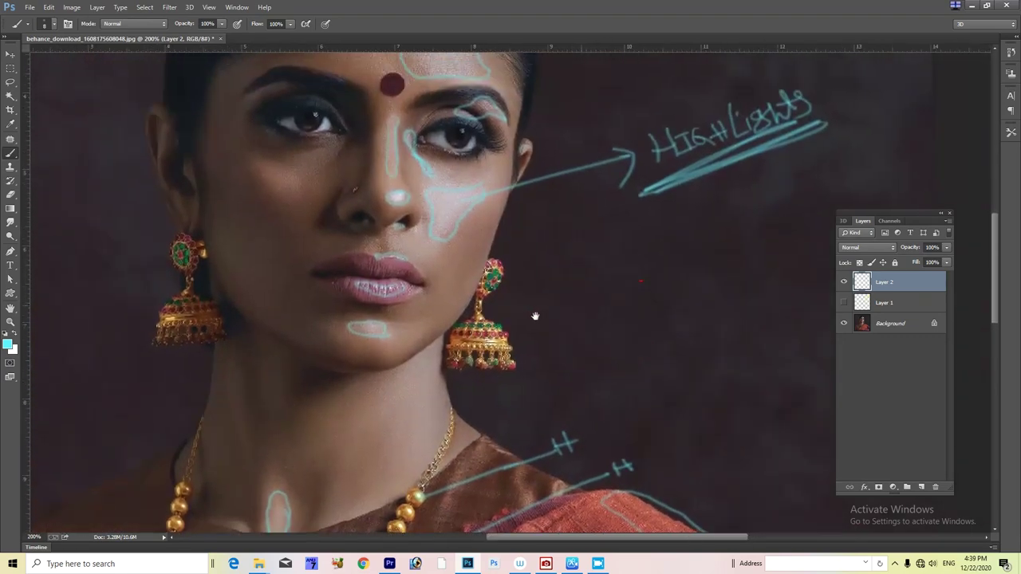
Step: Zoom into the background right of the face and brush the cyan letters SMH
scroll(535, 319, up, 3)
scroll(351, 451, up, 2)
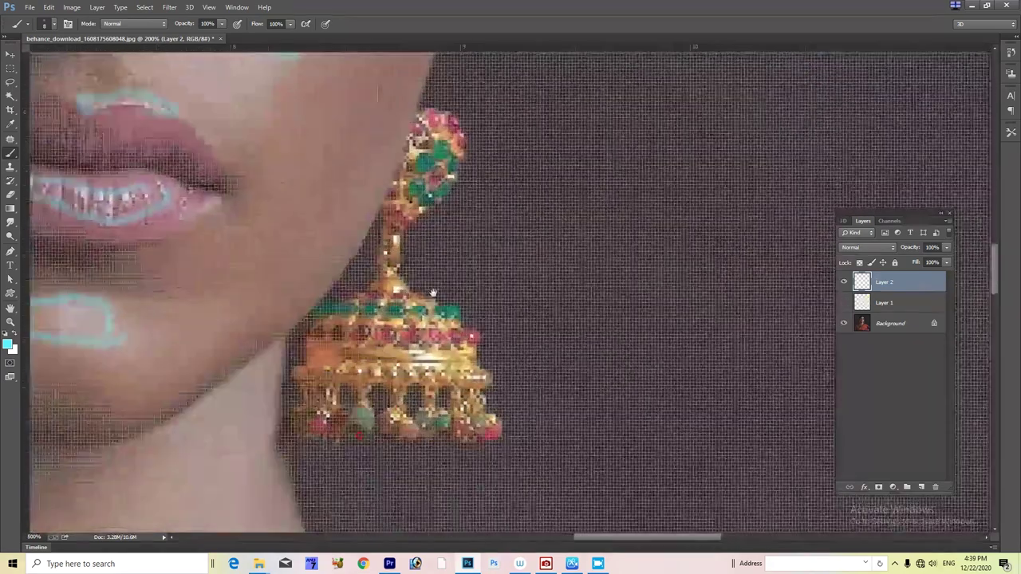
scroll(399, 383, up, 2)
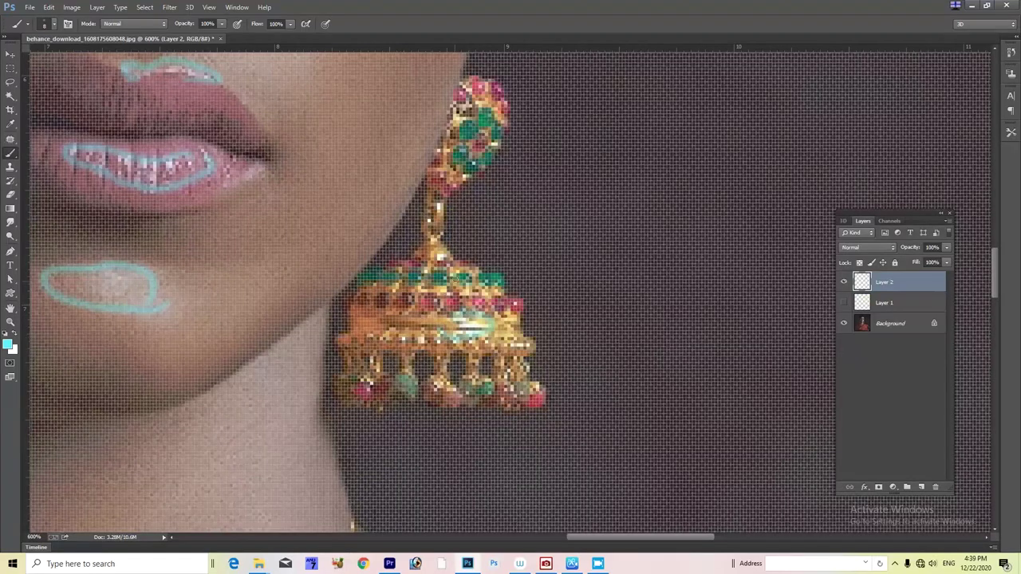
scroll(435, 311, up, 3)
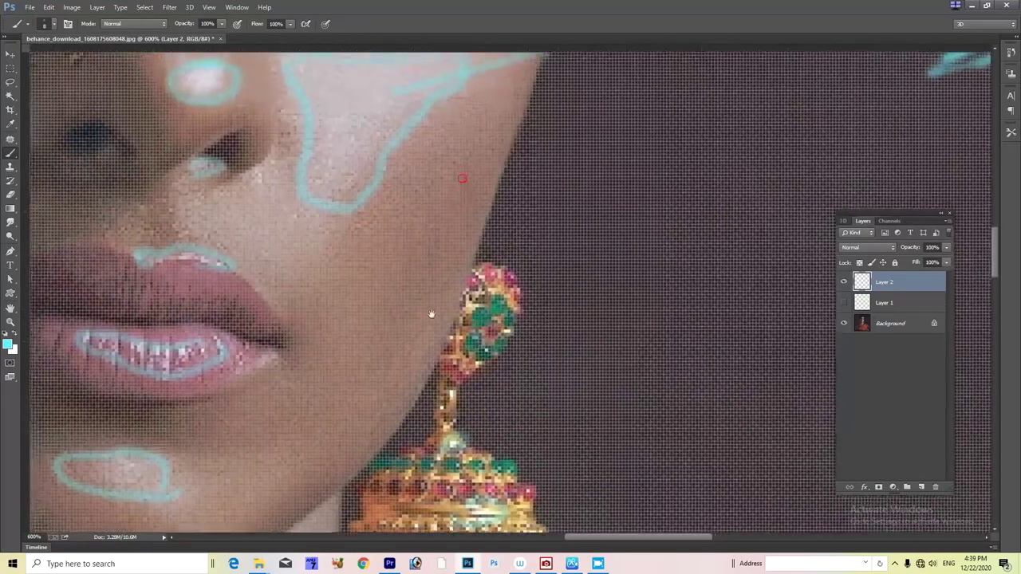
scroll(422, 311, up, 2)
scroll(399, 288, down, 3)
scroll(375, 264, down, 2)
scroll(379, 267, down, 1)
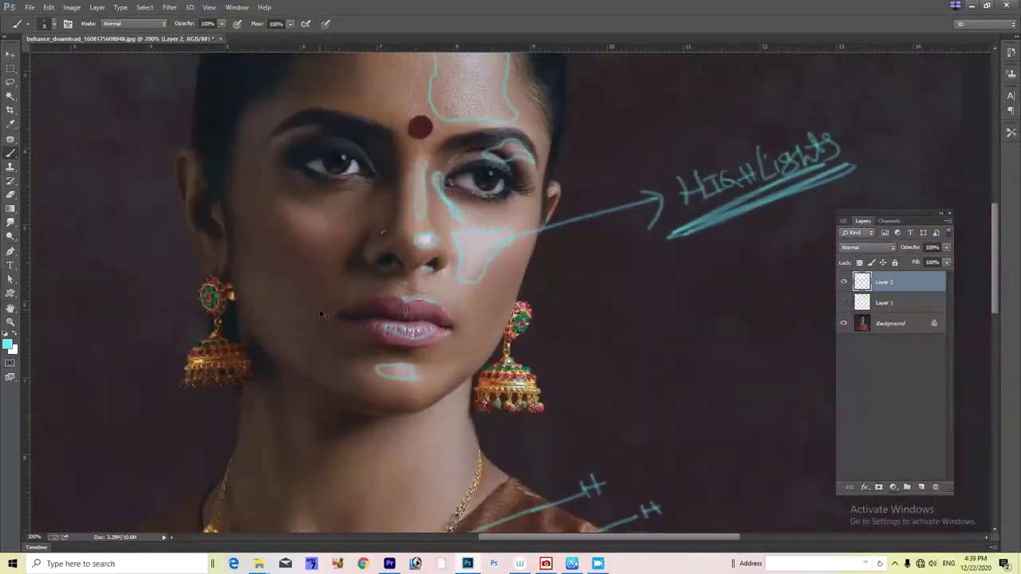
scroll(380, 270, down, 1)
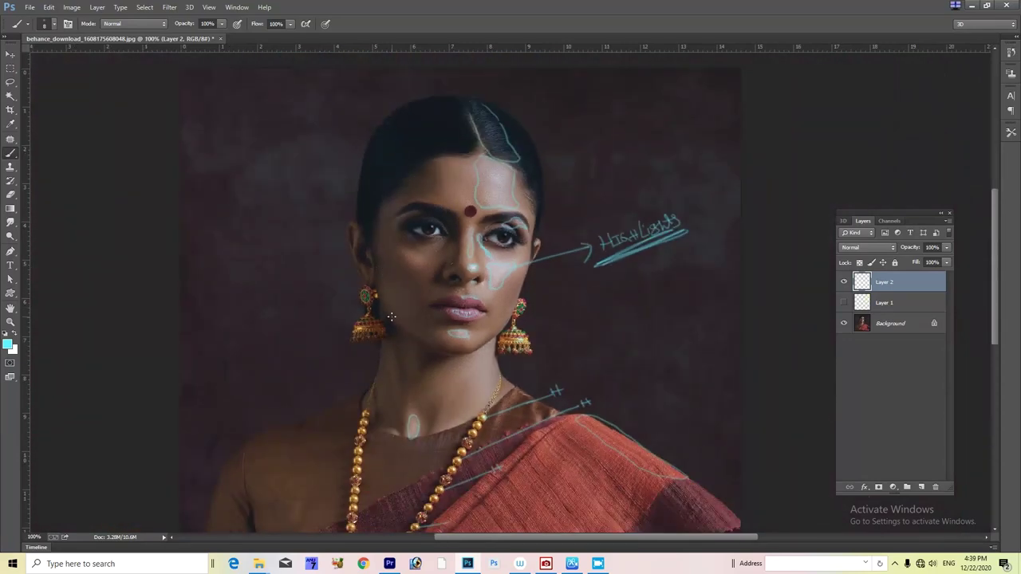
scroll(399, 398, down, 2)
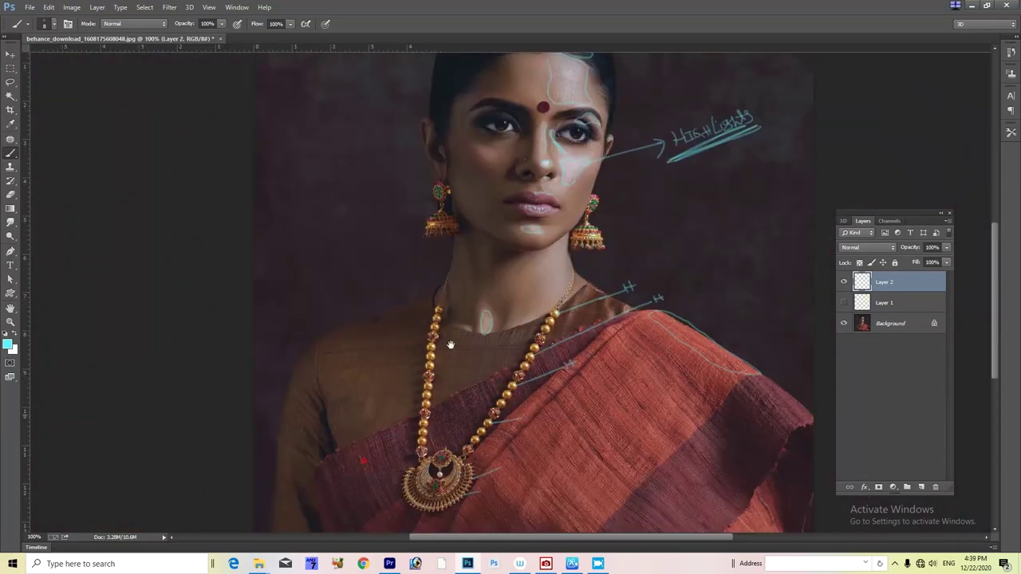
scroll(435, 343, up, 2)
scroll(435, 343, up, 2)
scroll(435, 345, up, 1)
scroll(510, 319, up, 2)
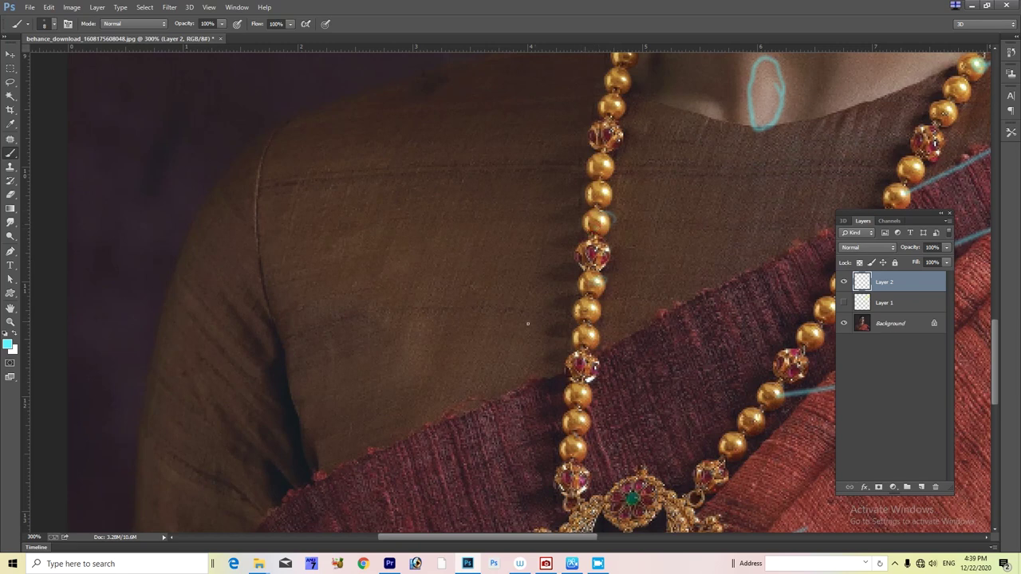
scroll(550, 369, down, 2)
scroll(510, 374, down, 2)
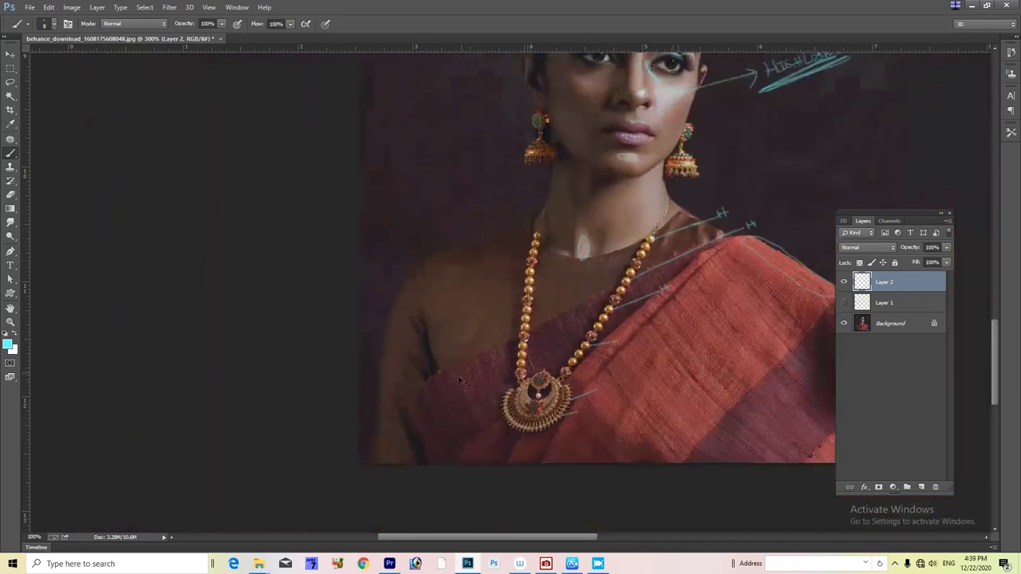
scroll(460, 379, down, 1)
scroll(439, 365, up, 1)
scroll(581, 164, up, 2)
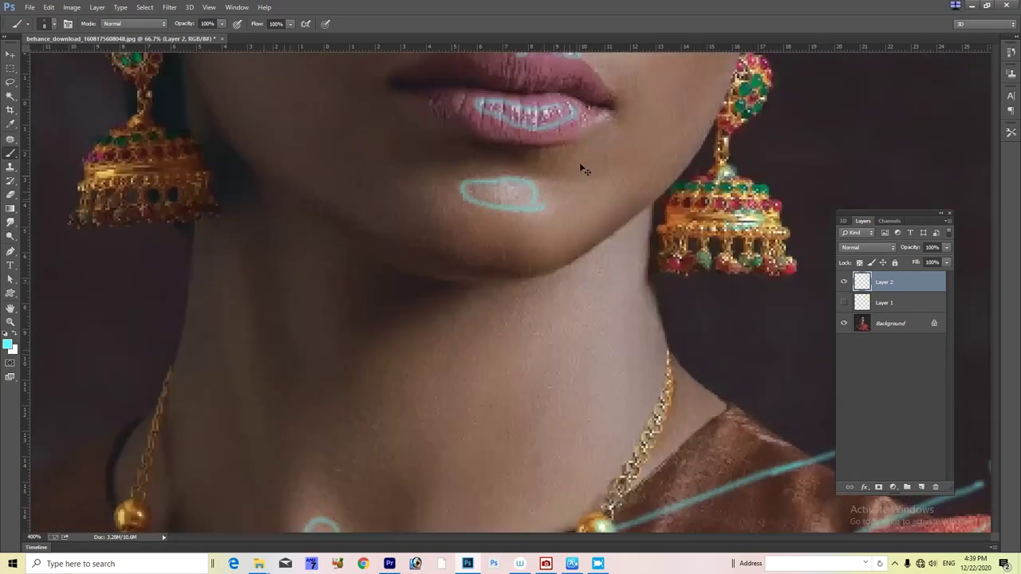
scroll(173, 417, up, 1)
scroll(208, 395, up, 1)
drag(208, 395, 192, 401)
drag(387, 325, 333, 368)
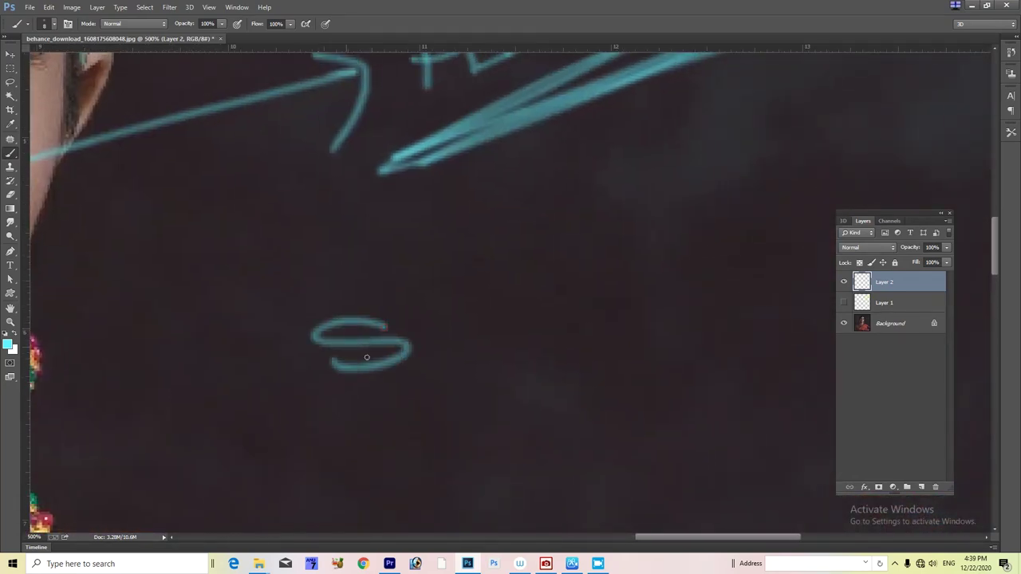
mouse_move(431, 304)
mouse_down()
mouse_move(467, 333)
mouse_move(526, 311)
mouse_up()
drag(531, 260, 559, 295)
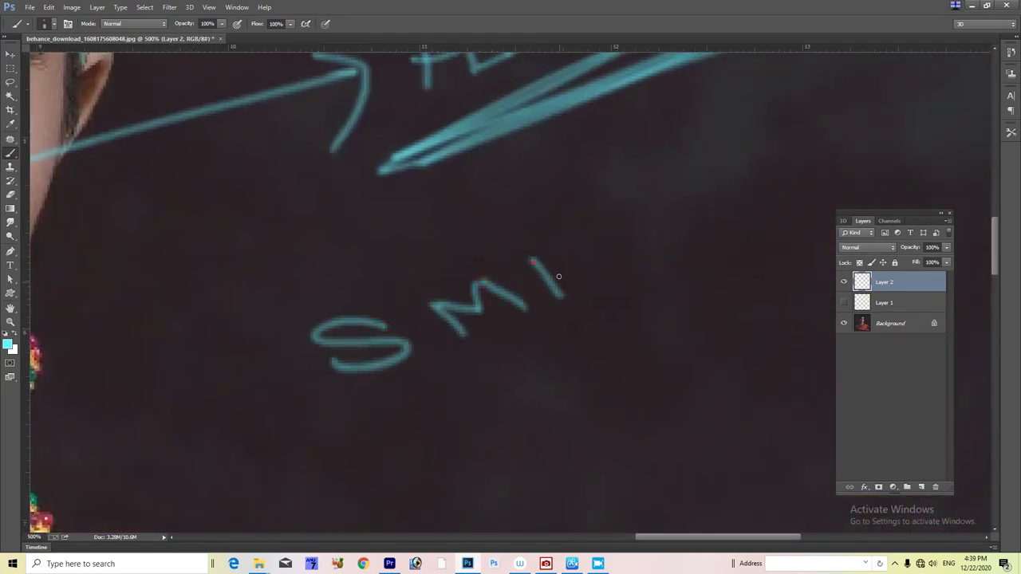
drag(563, 252, 583, 282)
drag(544, 279, 590, 261)
Step: Circle the SMH label, add two small marks beneath it, and zoom out
mouse_move(524, 328)
mouse_down()
mouse_move(549, 322)
mouse_move(522, 220)
mouse_move(290, 357)
mouse_move(613, 285)
mouse_up()
mouse_move(459, 346)
mouse_down()
mouse_move(518, 361)
mouse_move(556, 343)
mouse_up()
drag(470, 368, 557, 345)
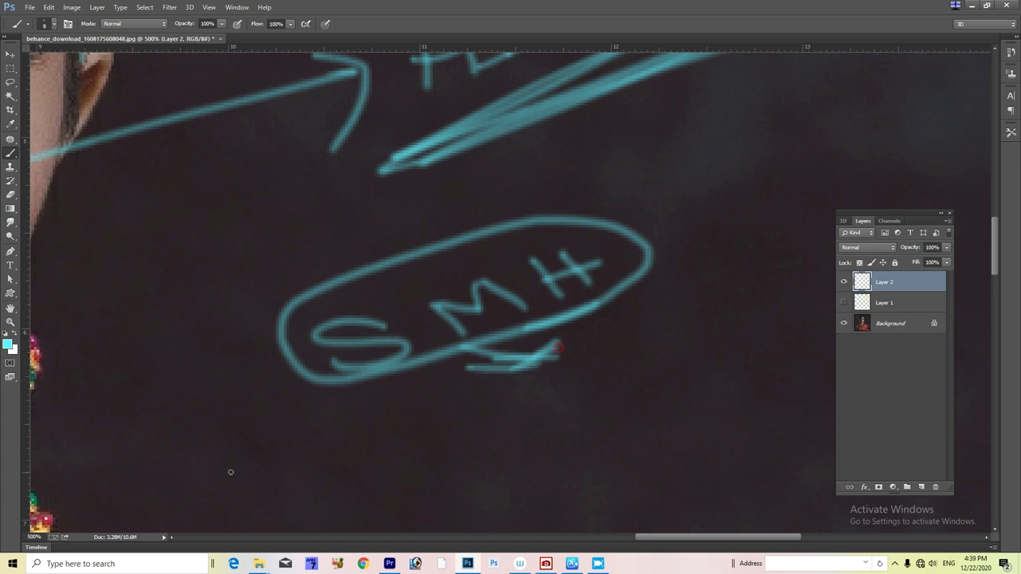
key(ctrl+minus)
key(ctrl+minus)
key(ctrl+minus)
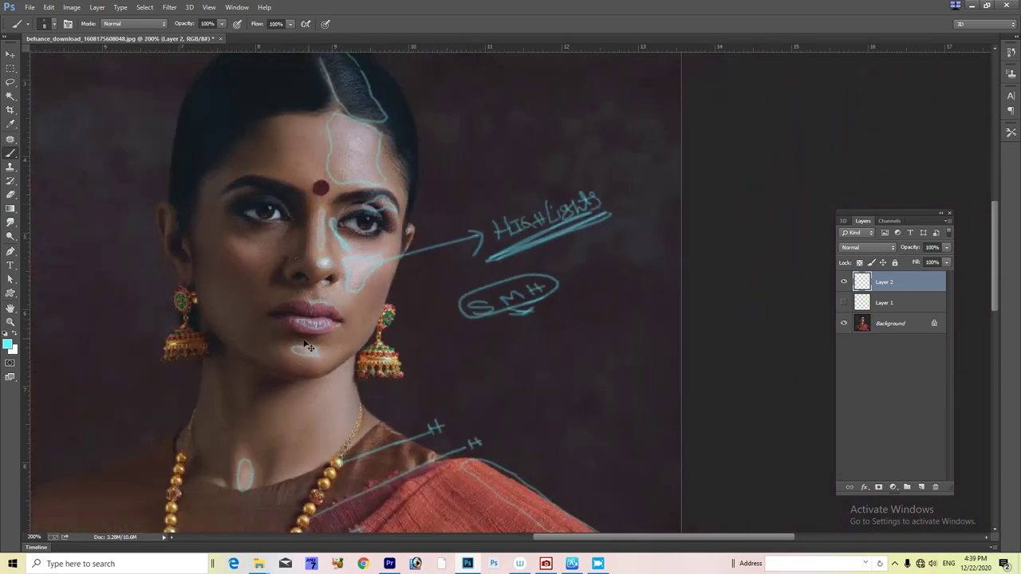
key(ctrl+minus)
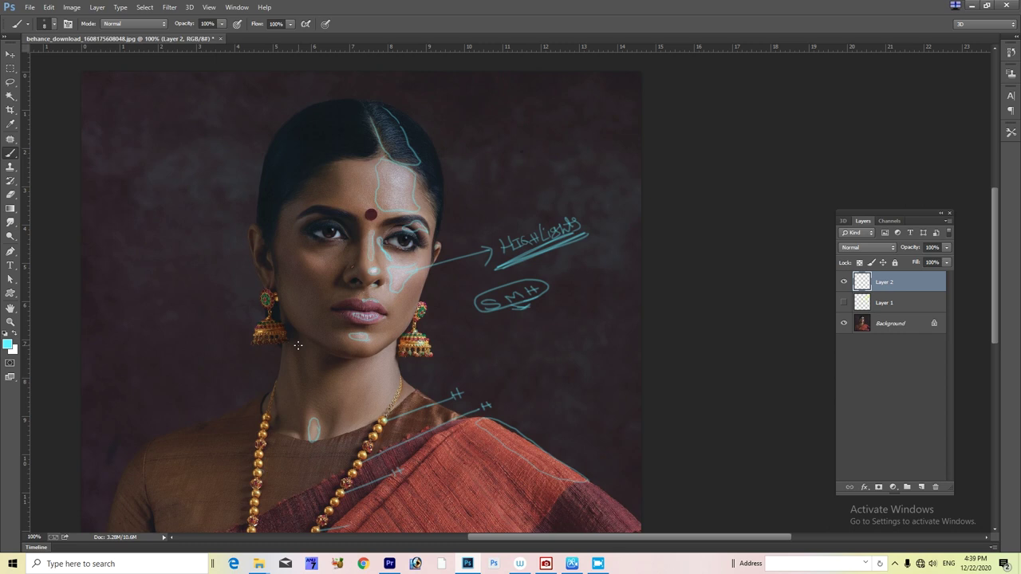
Step: Brush two more cyan guide strokes, then delete Layer 2 and select the Background layer
drag(304, 187, 324, 361)
drag(213, 301, 171, 312)
key(Delete)
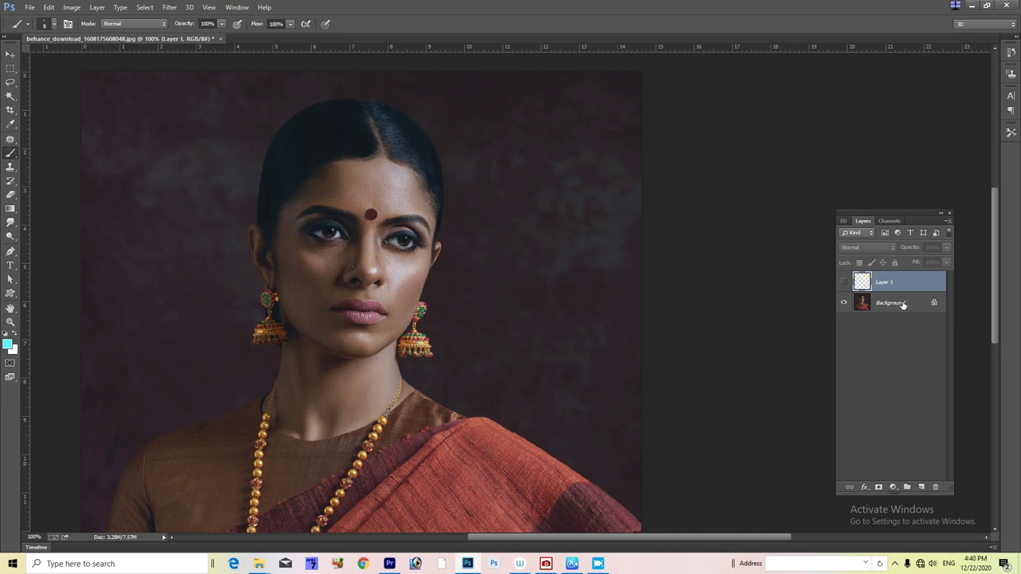
click(902, 305)
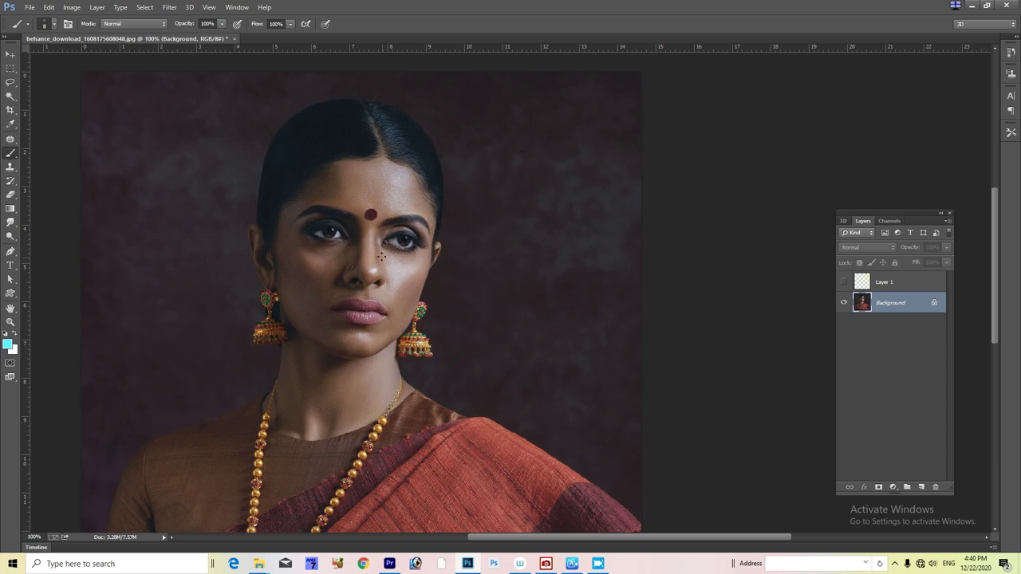
Step: Trace cyan strokes over the forehead and brow, nose, upper lip, chin, and both cheek-jaw lines
scroll(370, 262, up, 3)
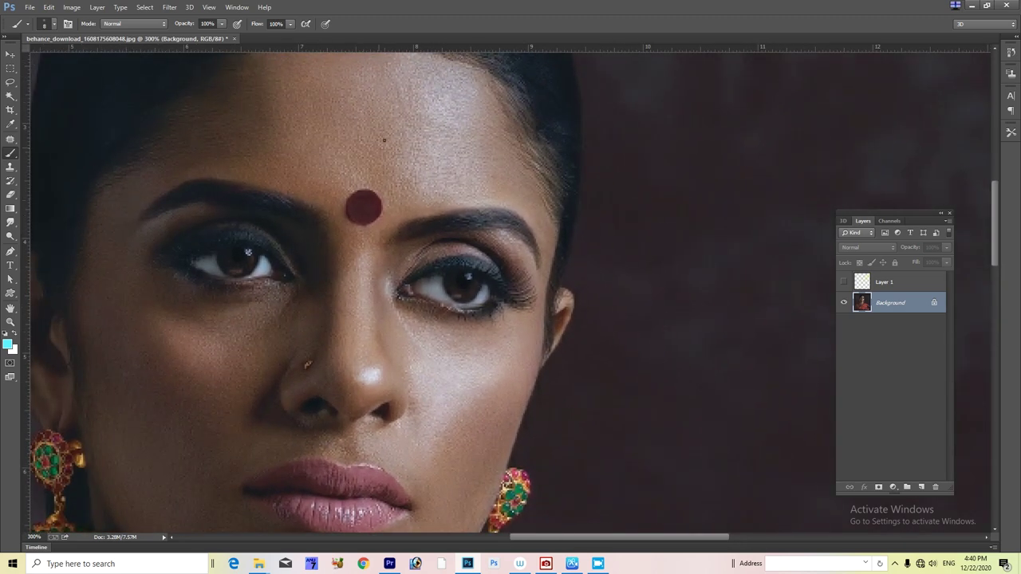
drag(384, 141, 424, 232)
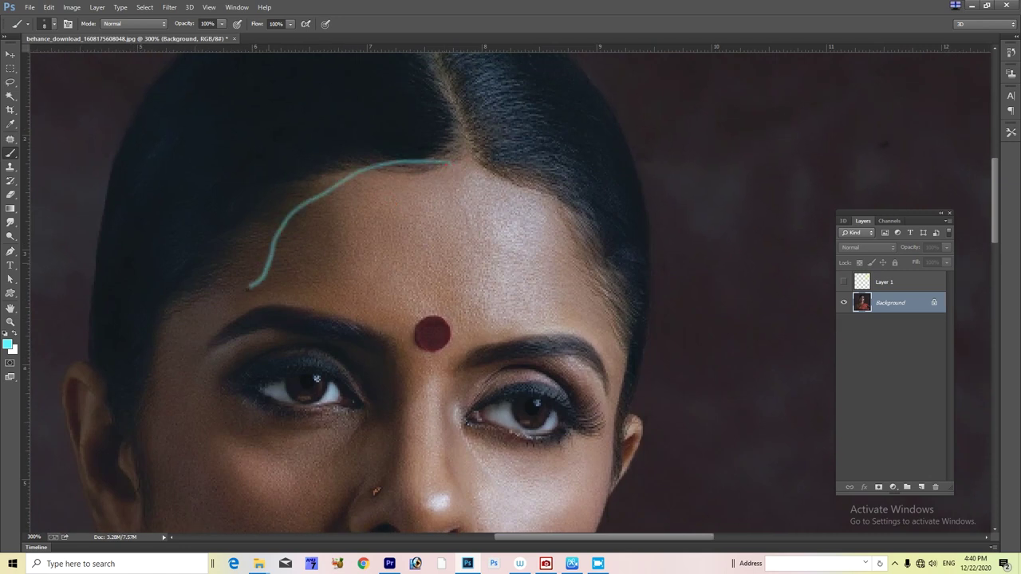
drag(450, 167, 406, 410)
mouse_move(406, 354)
mouse_down()
mouse_move(415, 470)
mouse_move(405, 308)
mouse_move(390, 345)
mouse_move(418, 386)
mouse_move(437, 342)
mouse_move(441, 252)
mouse_move(416, 184)
mouse_up()
mouse_move(416, 242)
mouse_down()
mouse_move(341, 297)
mouse_move(464, 261)
mouse_up()
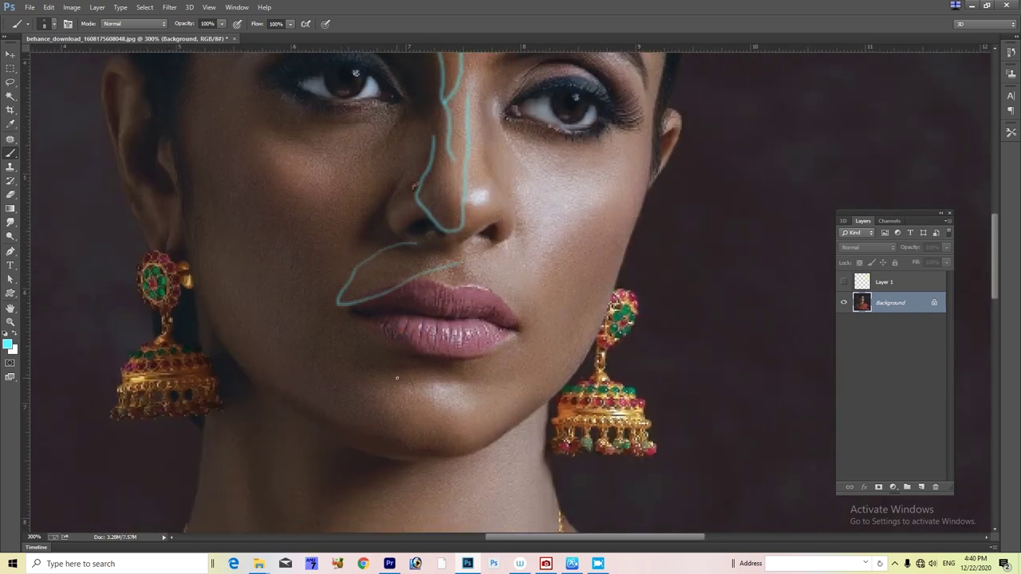
mouse_move(407, 352)
mouse_down()
mouse_move(355, 329)
mouse_move(327, 299)
mouse_up()
mouse_move(307, 217)
mouse_down()
mouse_move(254, 172)
mouse_move(348, 405)
mouse_move(415, 395)
mouse_up()
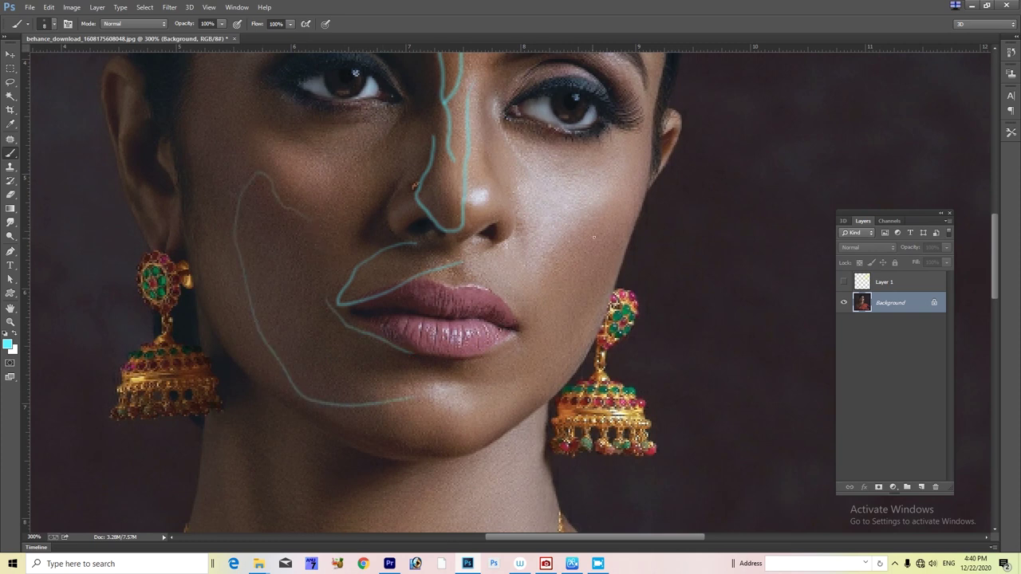
mouse_move(619, 220)
mouse_down()
mouse_move(576, 334)
mouse_move(528, 402)
mouse_move(527, 385)
mouse_up()
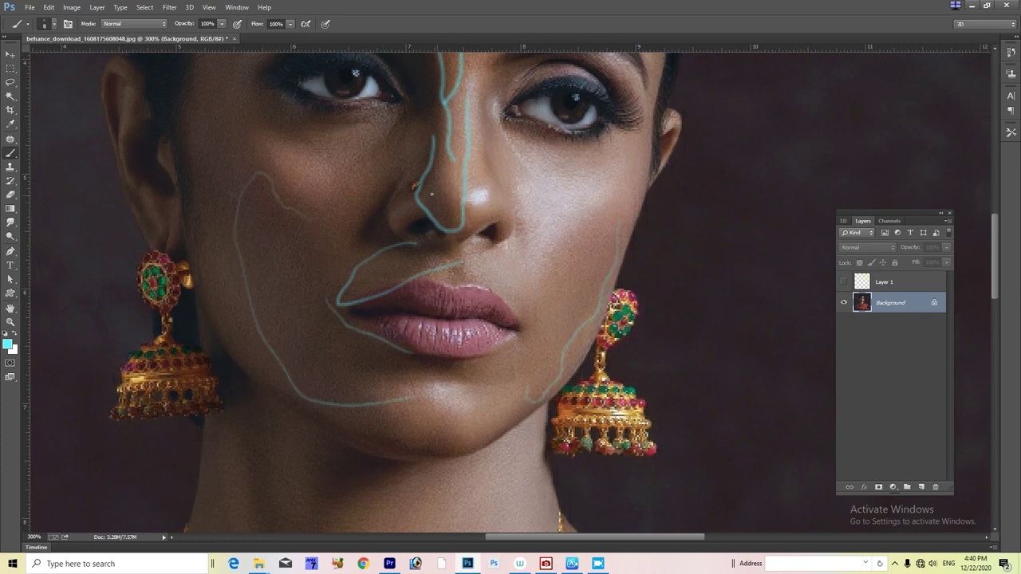
key(ctrl+1)
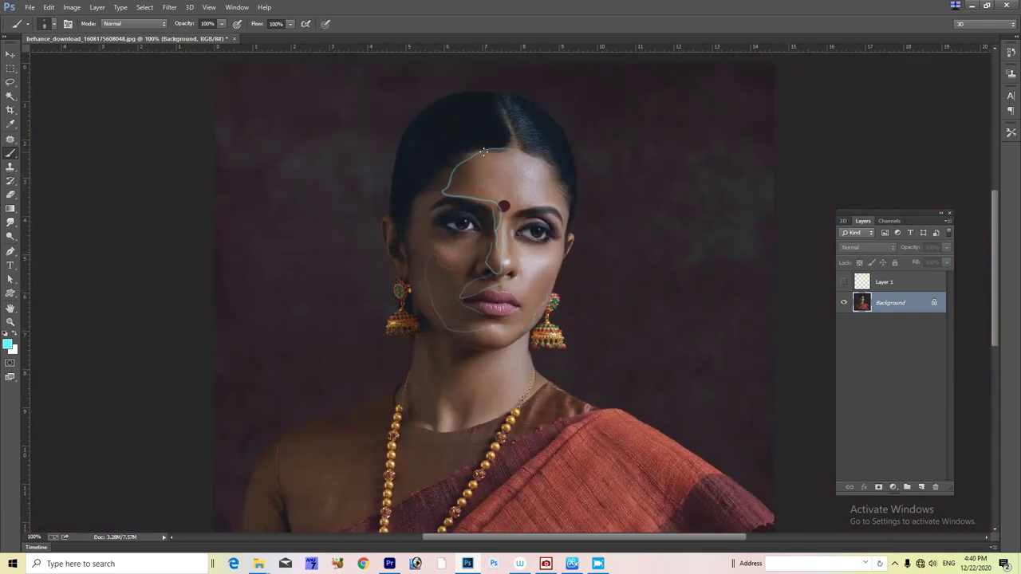
Step: Add faint cyan strokes at the left hairline, down the neck, at the jaw and on the left cheek
drag(420, 209, 447, 193)
drag(422, 335, 414, 407)
drag(426, 330, 445, 332)
drag(434, 255, 461, 248)
Step: Delete the Background layer, undo the deletion, and switch to the History Brush
key(Delete)
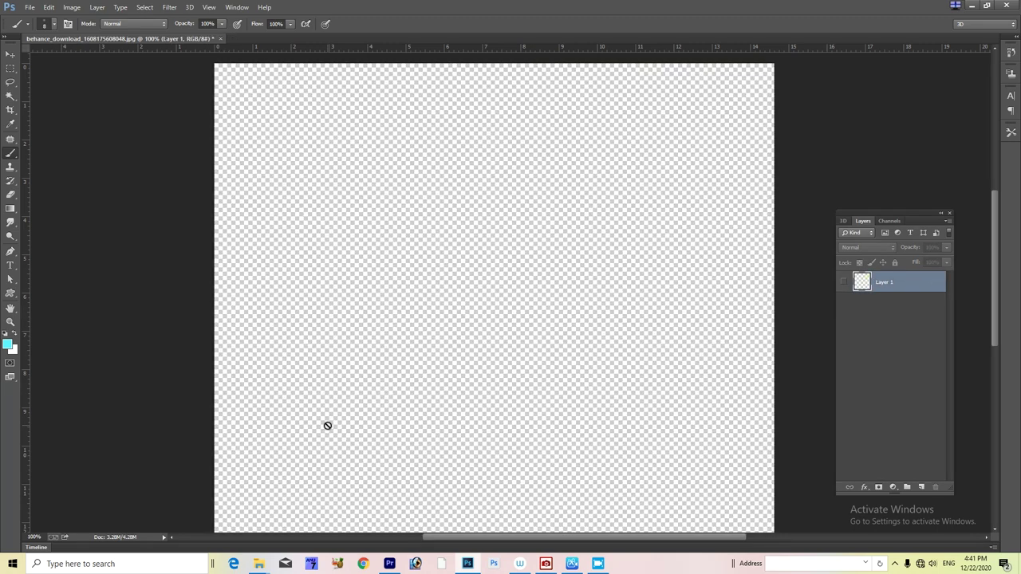
key(ctrl+z)
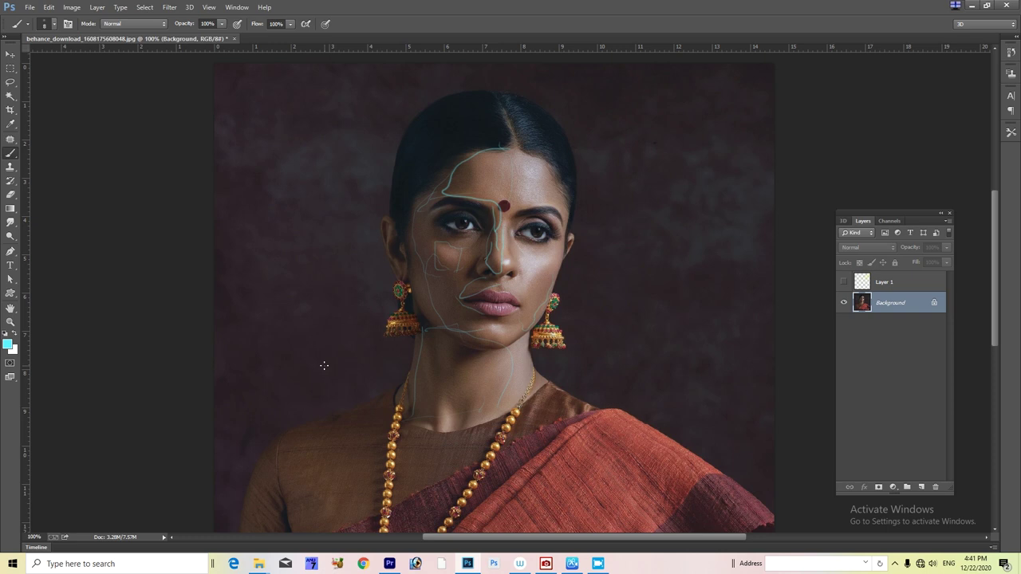
key(y)
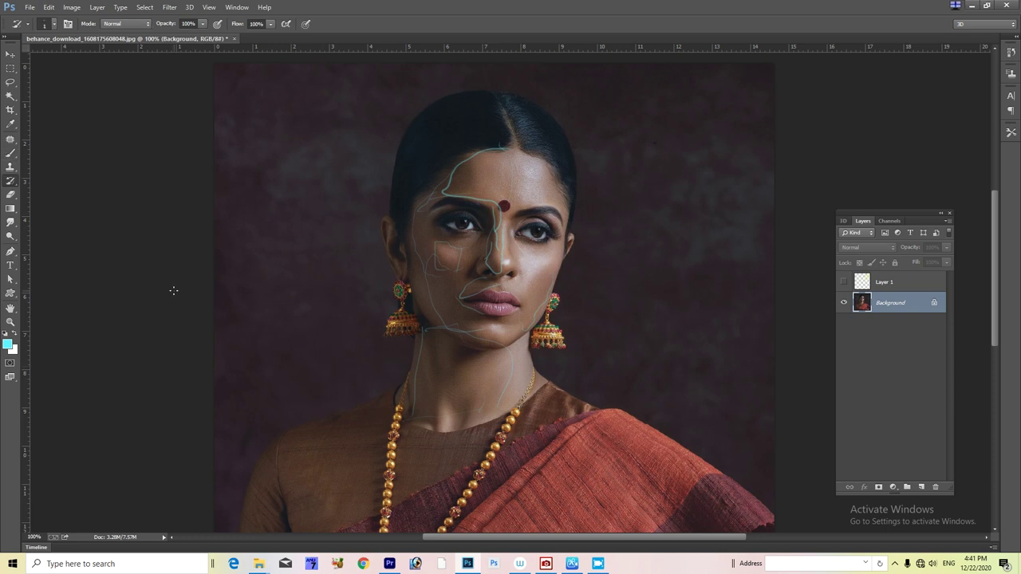
Step: Enlarge the History Brush to 800 px and paint away the cyan lines on the face
key(bracketright)
key(bracketright)
key(bracketright)
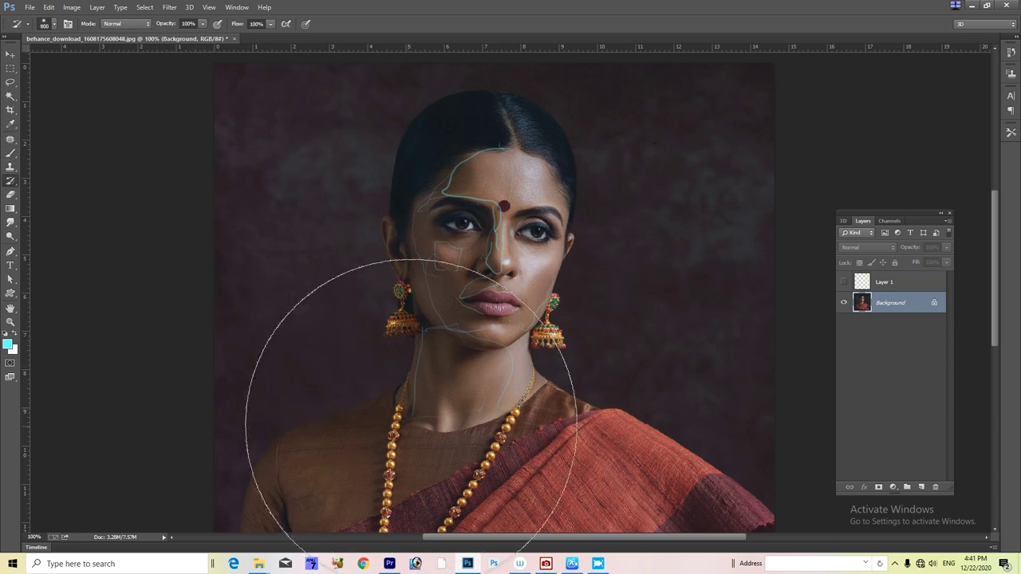
mouse_move(548, 217)
mouse_down()
mouse_move(604, 313)
mouse_move(588, 330)
mouse_move(460, 330)
mouse_move(455, 236)
mouse_up()
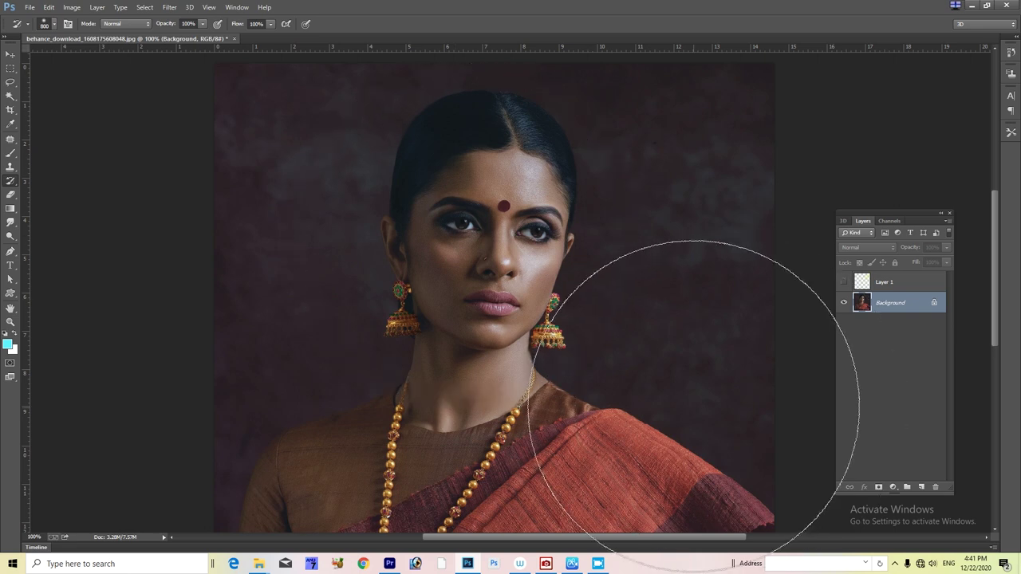
key(ctrl+plus)
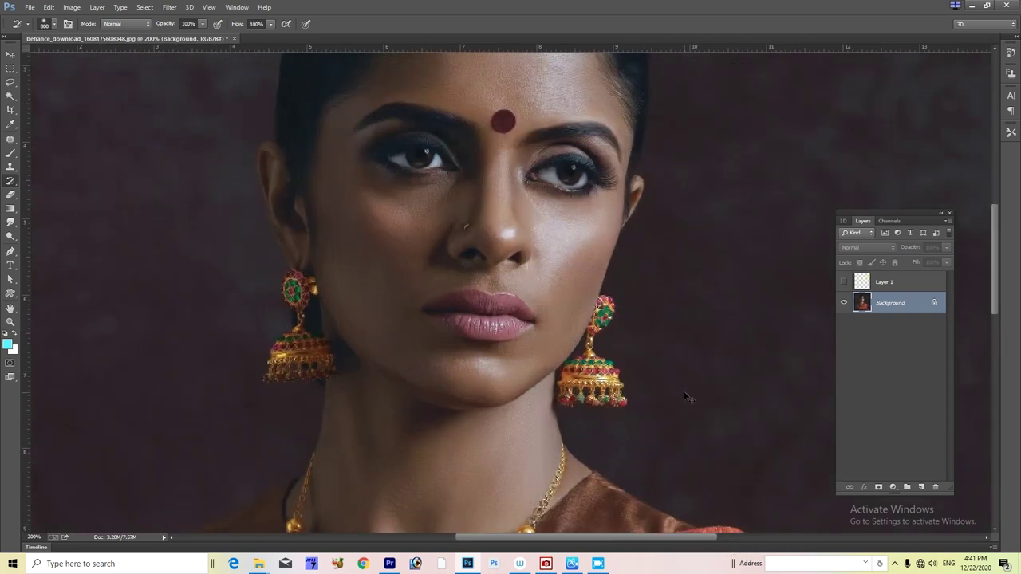
key(ctrl+minus)
key(ctrl+minus)
key(ctrl+plus)
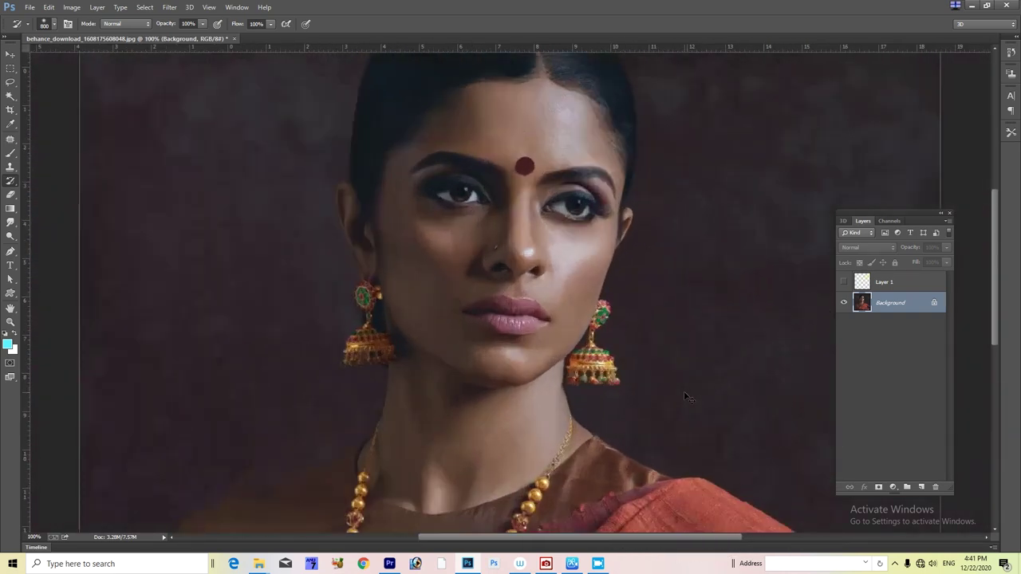
key(ctrl+plus)
scroll(566, 355, up, 2)
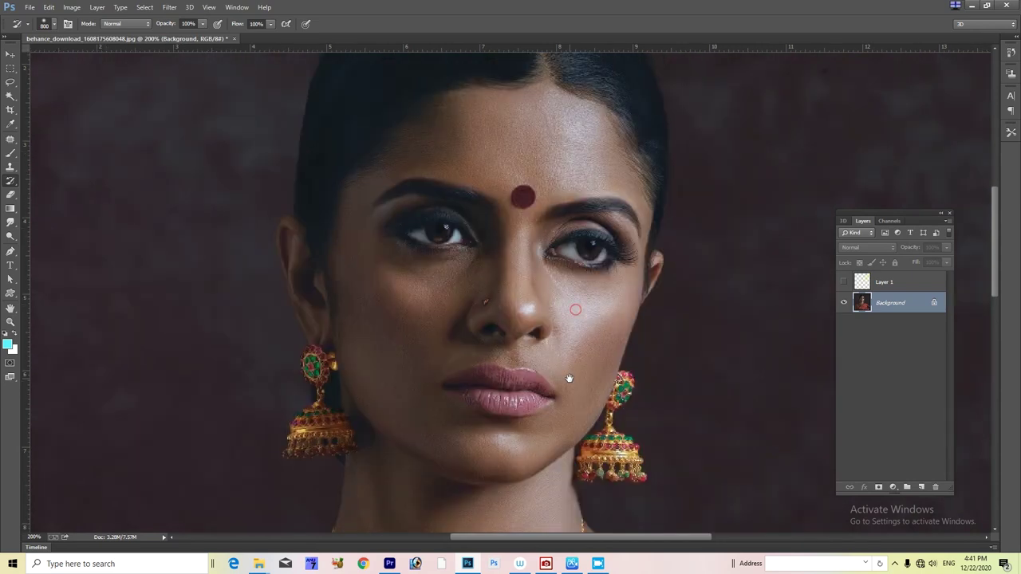
key(ctrl+minus)
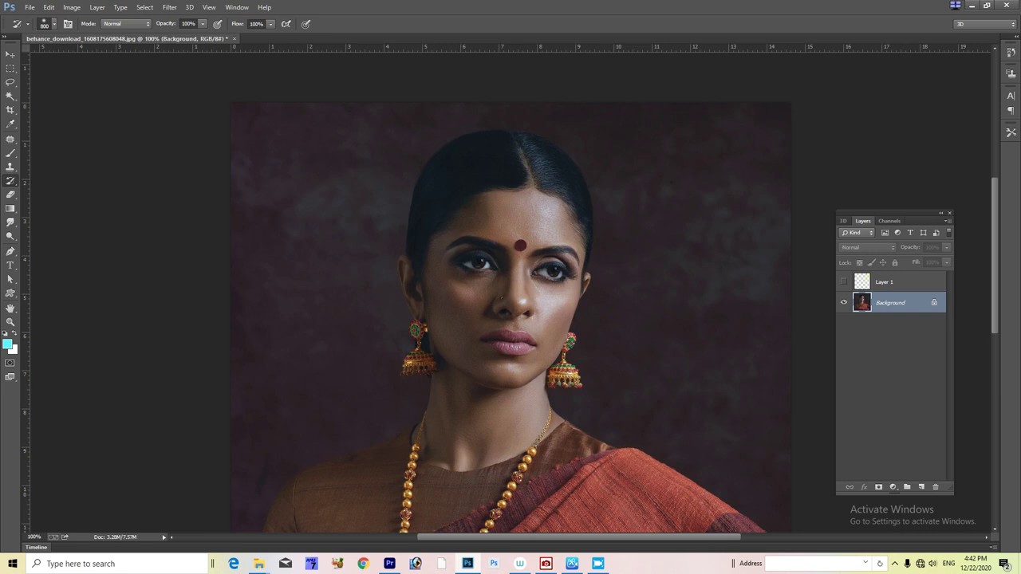
key(w)
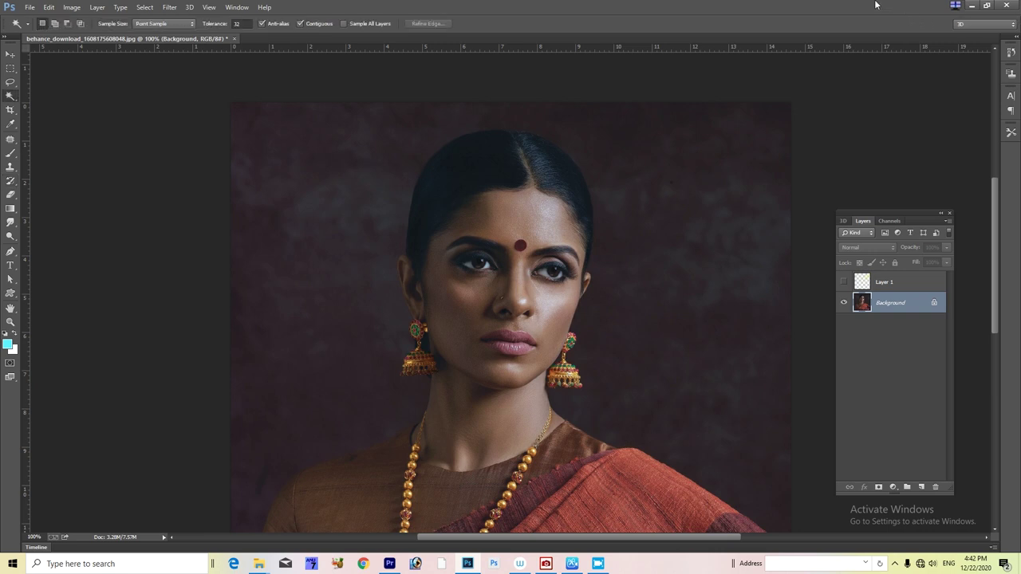
click(436, 250)
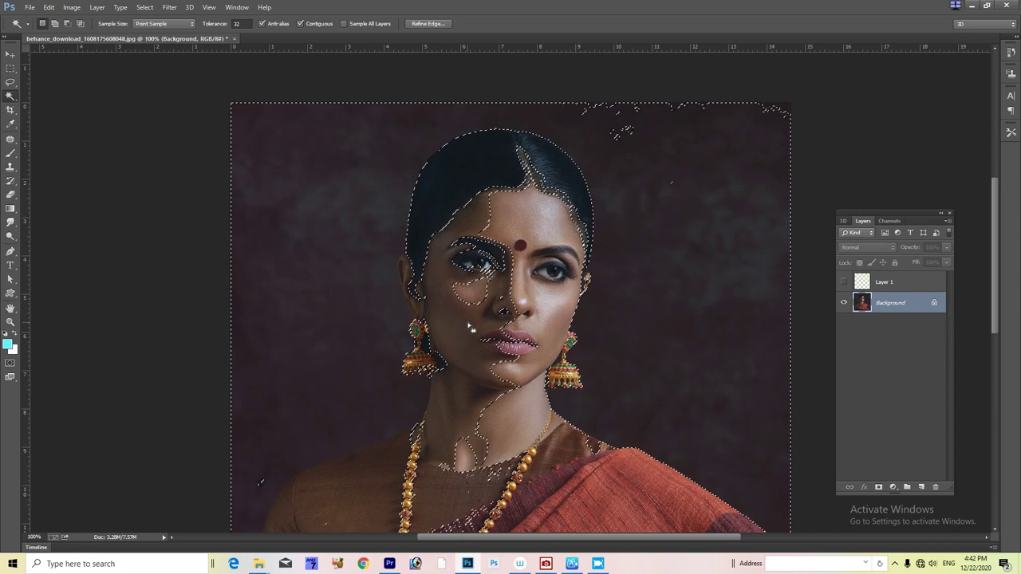
key(ctrl+d)
click(549, 306)
shift+click(550, 292)
click(550, 226)
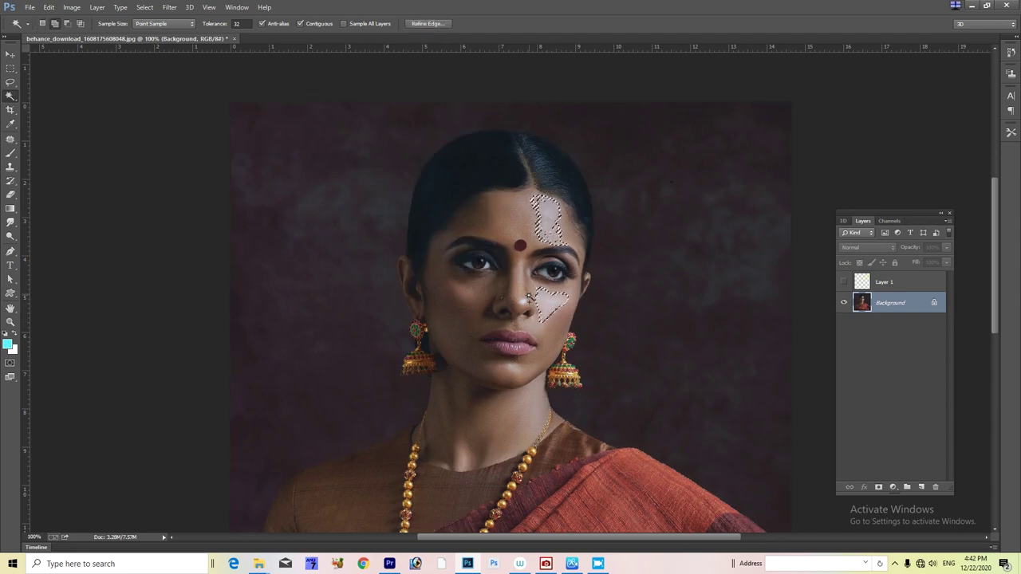
click(523, 302)
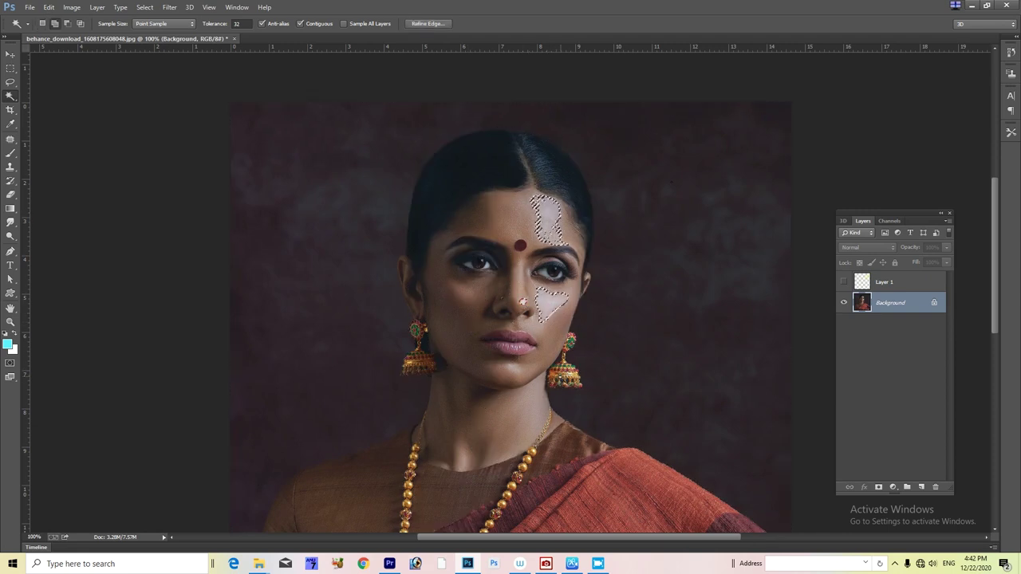
click(513, 369)
click(464, 460)
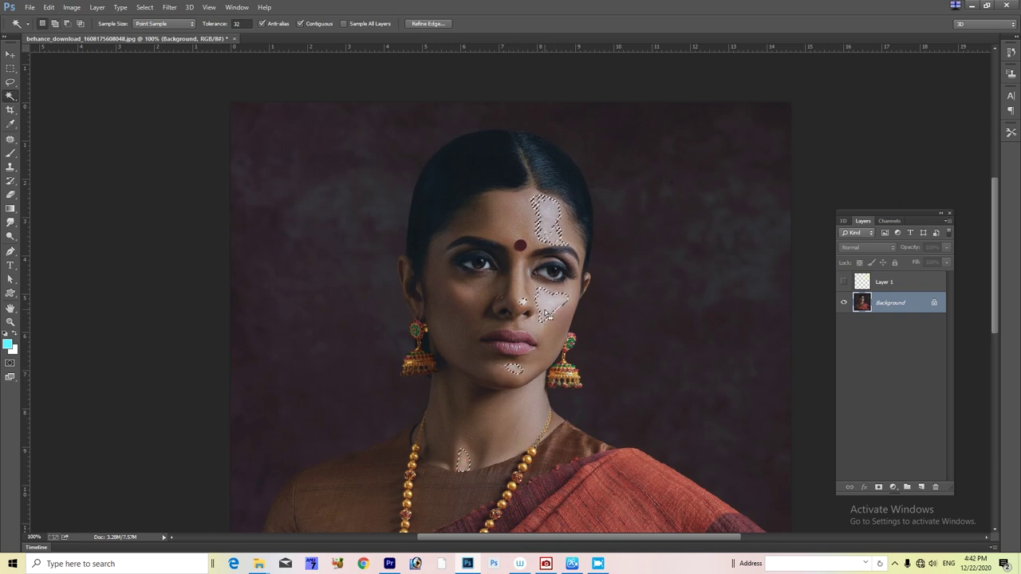
key(ctrl+d)
click(519, 289)
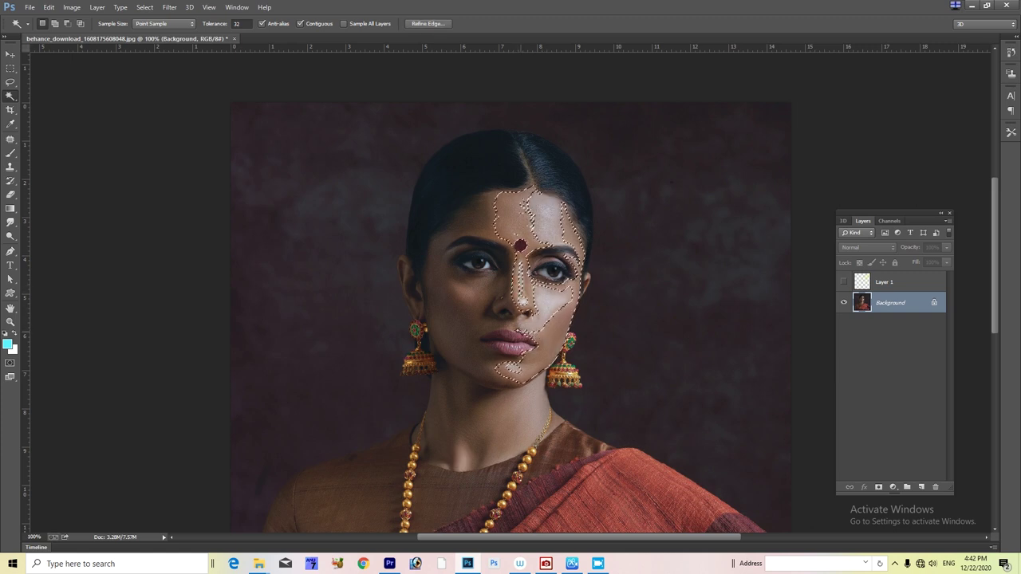
click(486, 301)
click(475, 341)
key(ctrl+d)
click(511, 222)
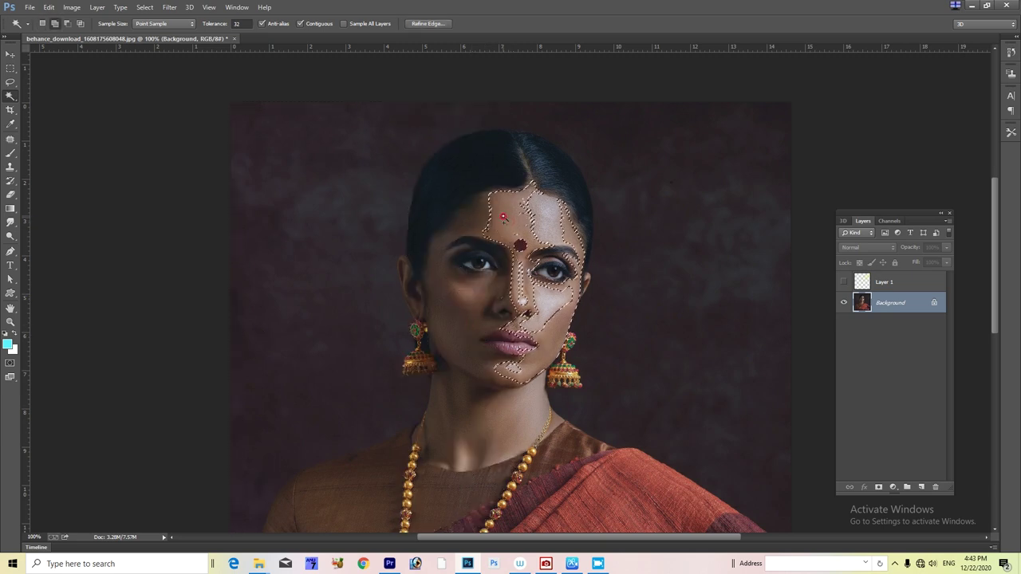
shift+click(516, 425)
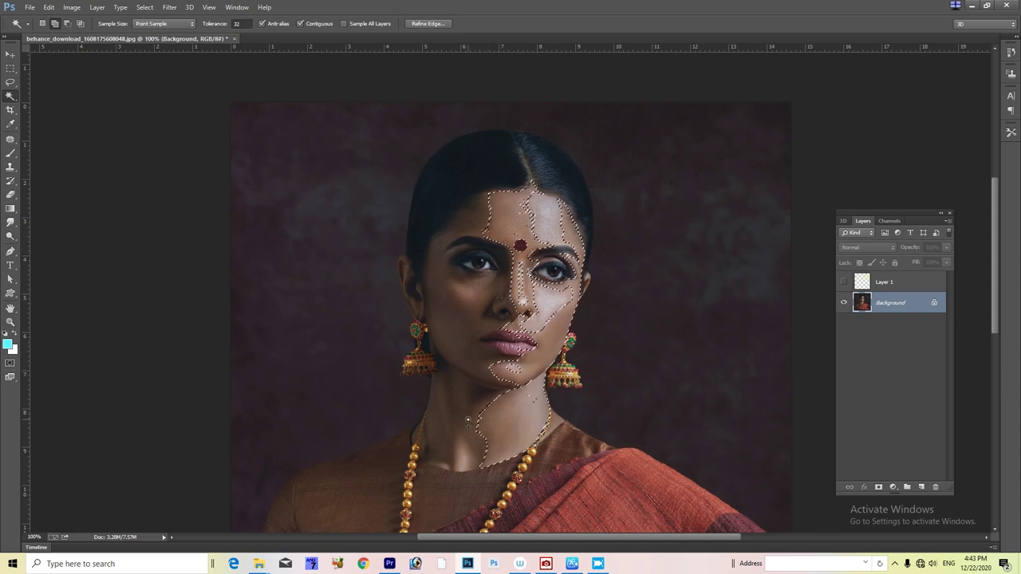
shift+click(473, 435)
key(ctrl+z)
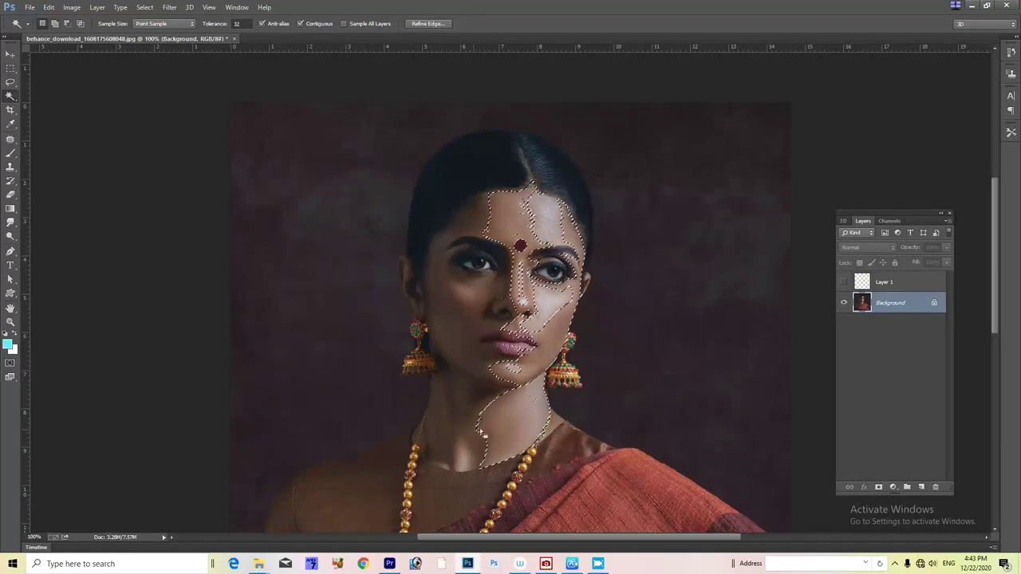
scroll(574, 453, down, 1)
scroll(575, 453, down, 1)
key(ctrl+d)
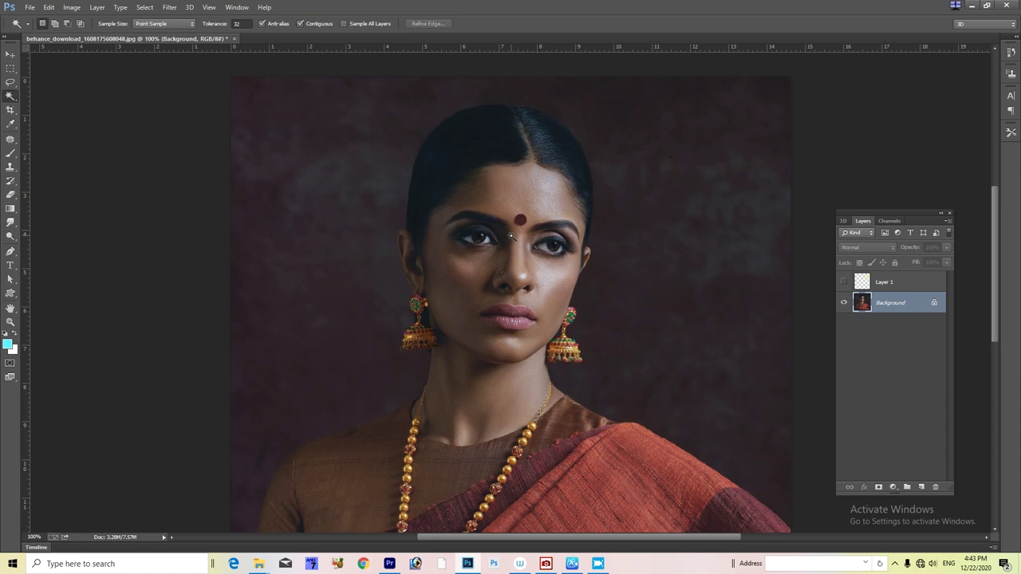
scroll(502, 295, up, 2)
scroll(502, 295, up, 2)
scroll(503, 296, up, 1)
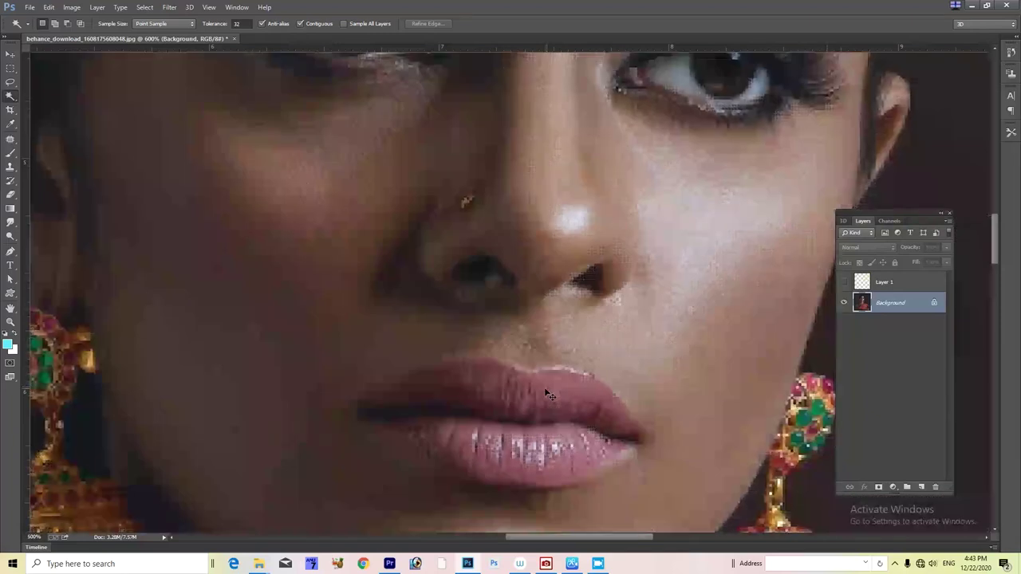
scroll(547, 394, down, 3)
scroll(563, 330, up, 2)
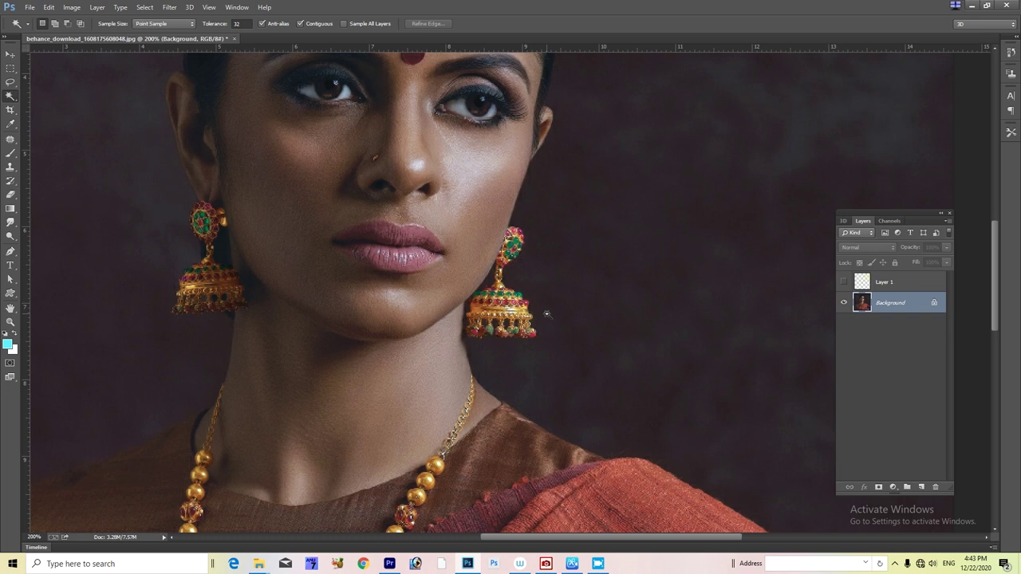
scroll(546, 315, up, 1)
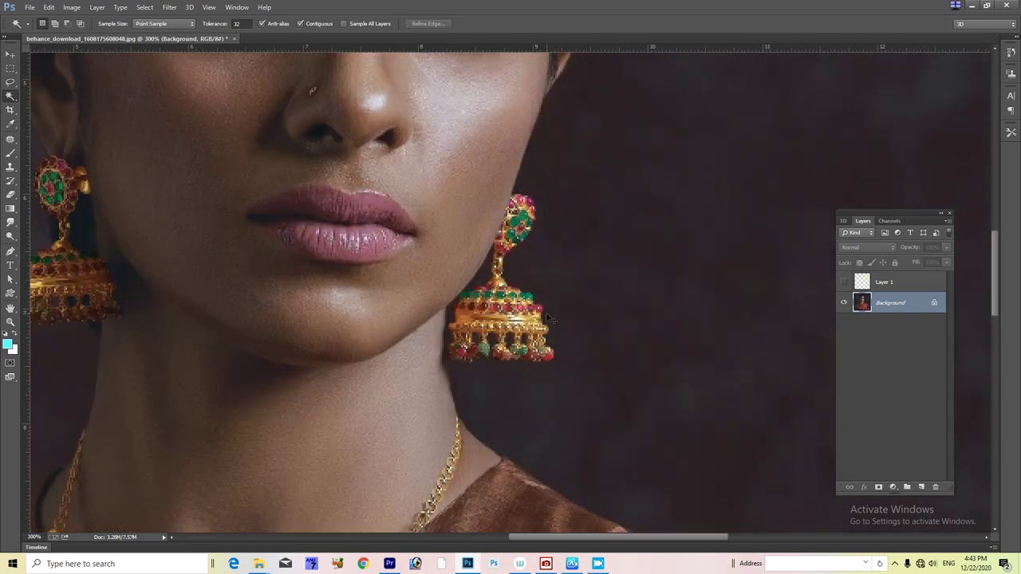
scroll(547, 316, up, 1)
scroll(548, 317, down, 2)
scroll(549, 318, down, 1)
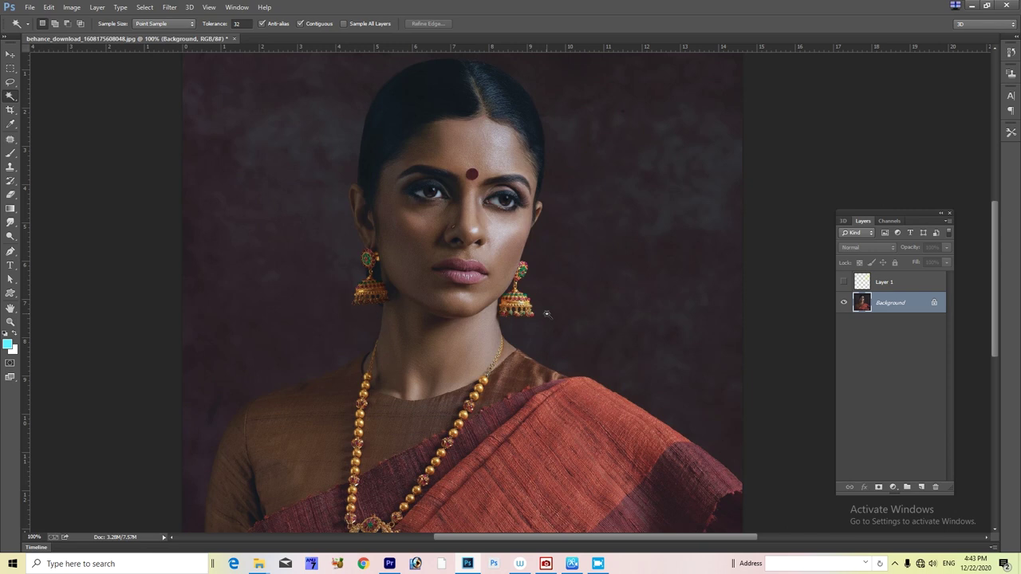
Step: Test a Magic Wand selection on the face skin, deselect, and set Tolerance to 11
key(ctrl+plus)
key(ctrl+plus)
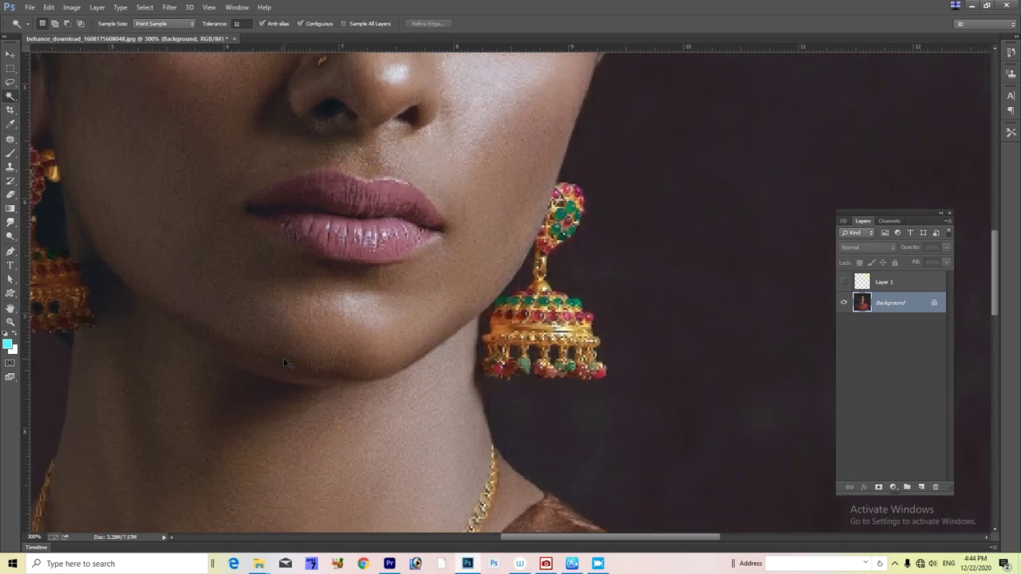
drag(312, 194, 383, 341)
click(397, 291)
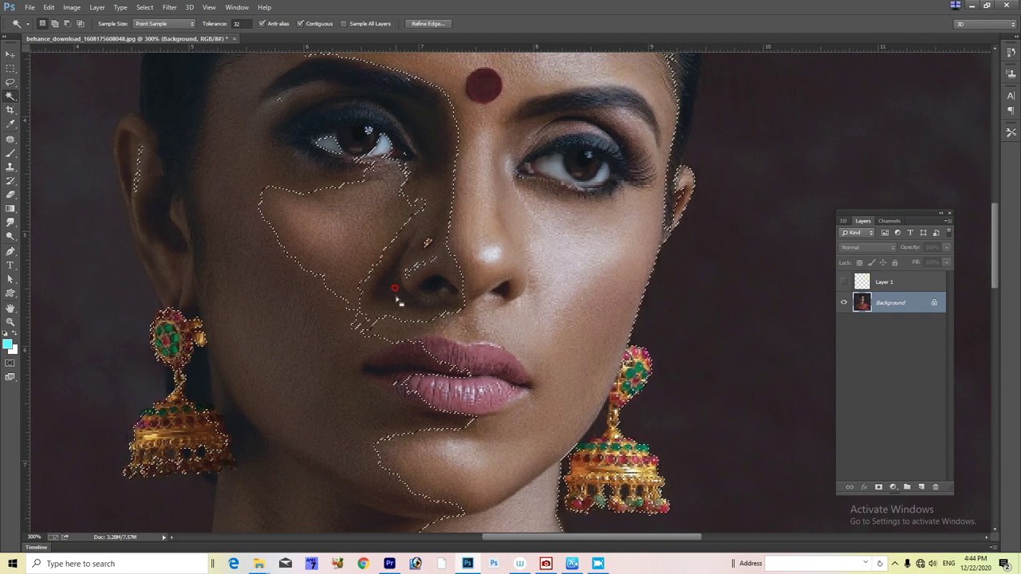
key(ctrl+d)
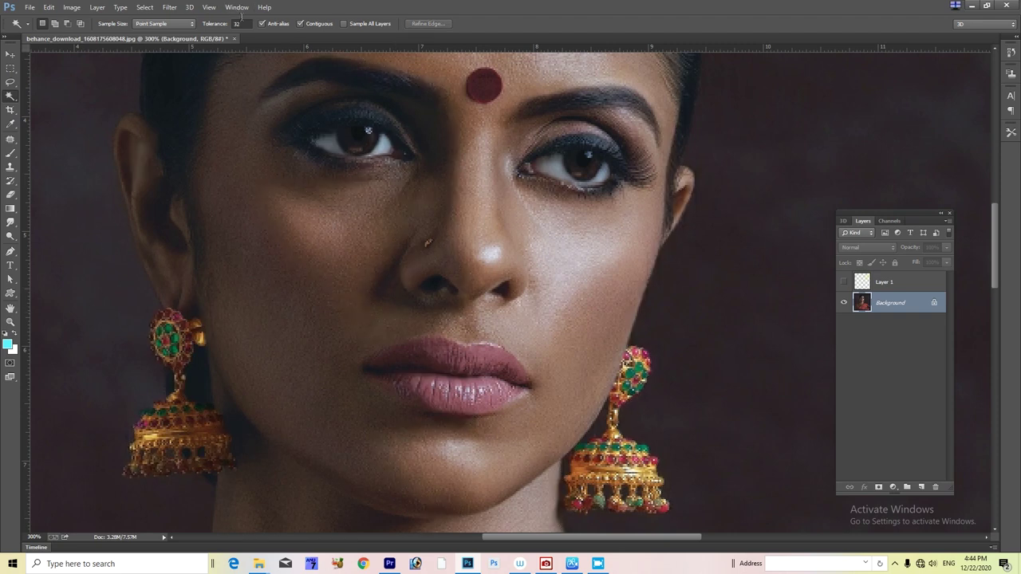
click(240, 23)
text(11)
key(Return)
Step: Test Tolerance 11 selections on the nostril skin, beside the left earring and on the neck
click(389, 283)
click(236, 431)
scroll(239, 445, down, 2)
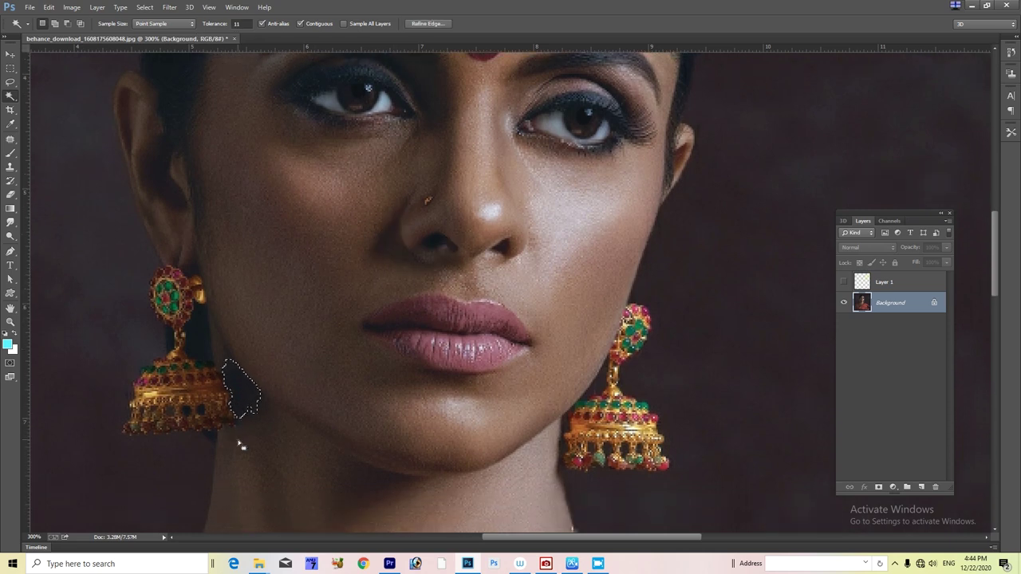
scroll(240, 445, down, 2)
click(383, 437)
Step: Select beside the necklace beads and extend over neck and jaw, then deselect and zoom out
scroll(383, 447, down, 2)
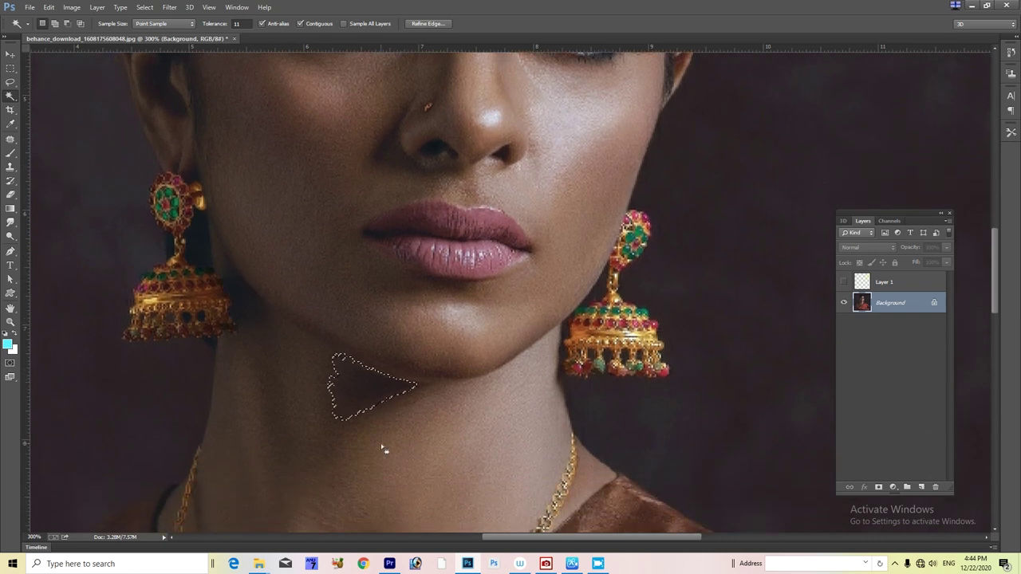
scroll(383, 449, down, 2)
scroll(383, 449, down, 2)
click(201, 475)
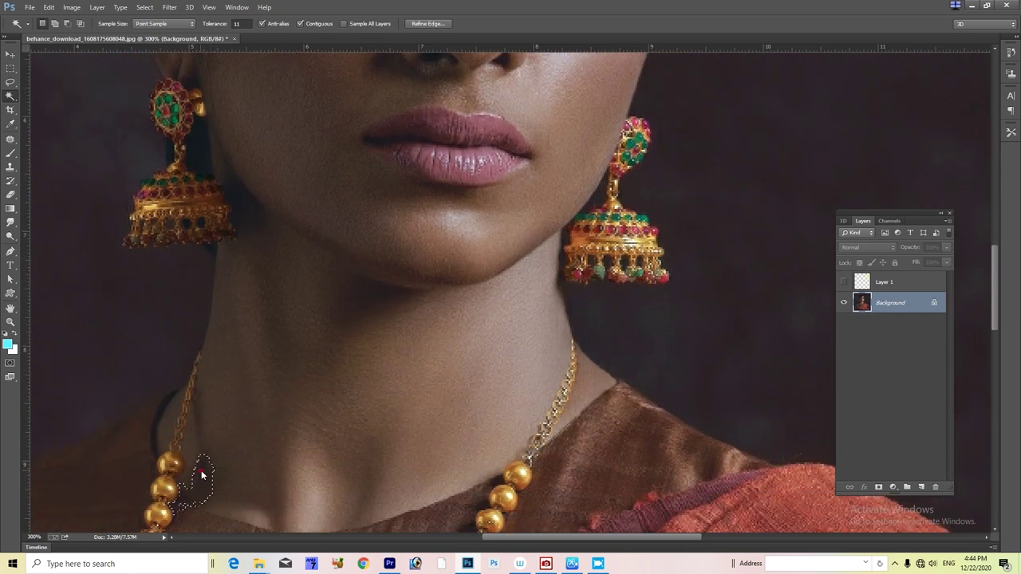
click(199, 485)
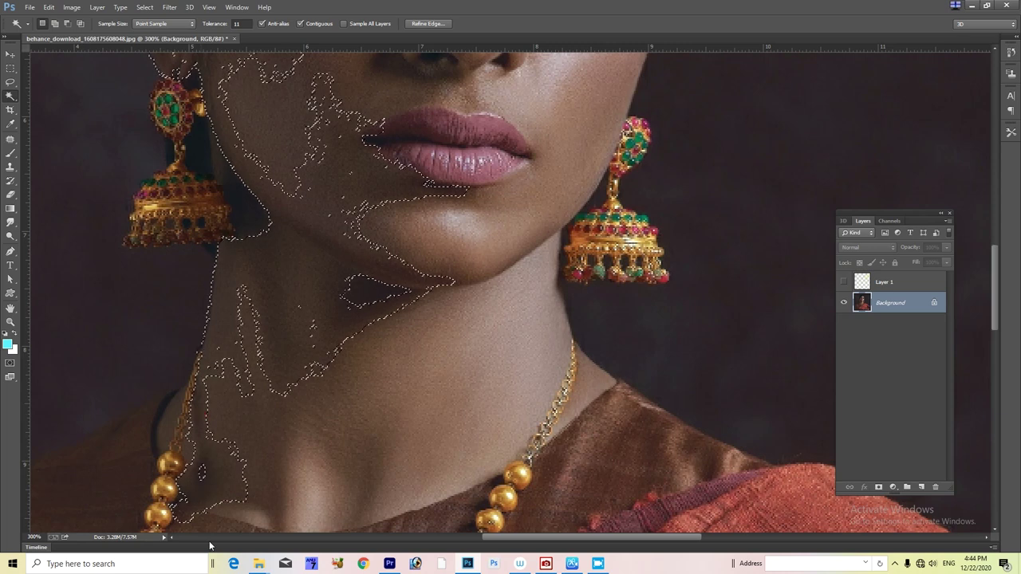
key(ctrl+d)
key(ctrl+minus)
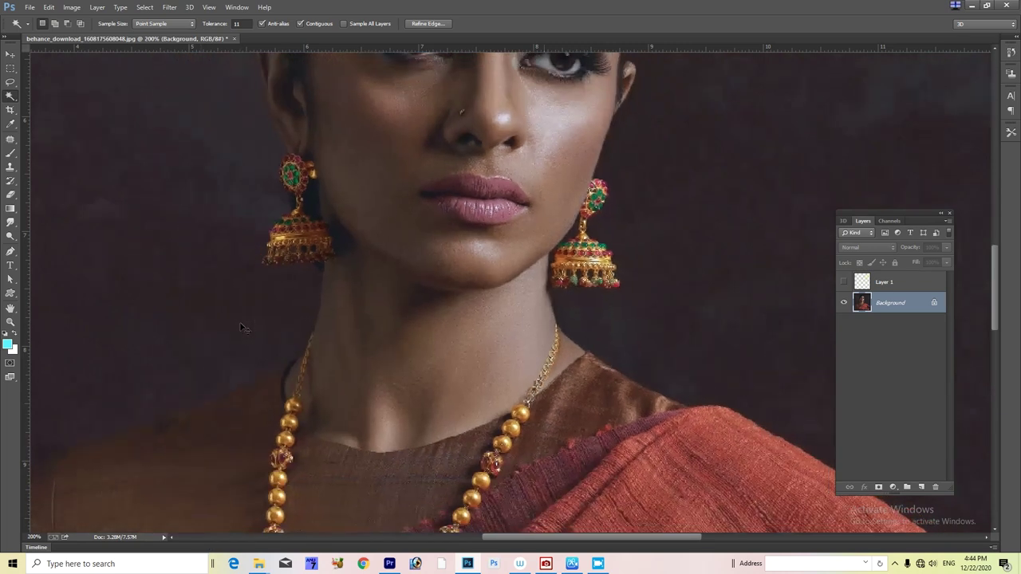
key(ctrl+minus)
key(ctrl+minus)
key(ctrl+d)
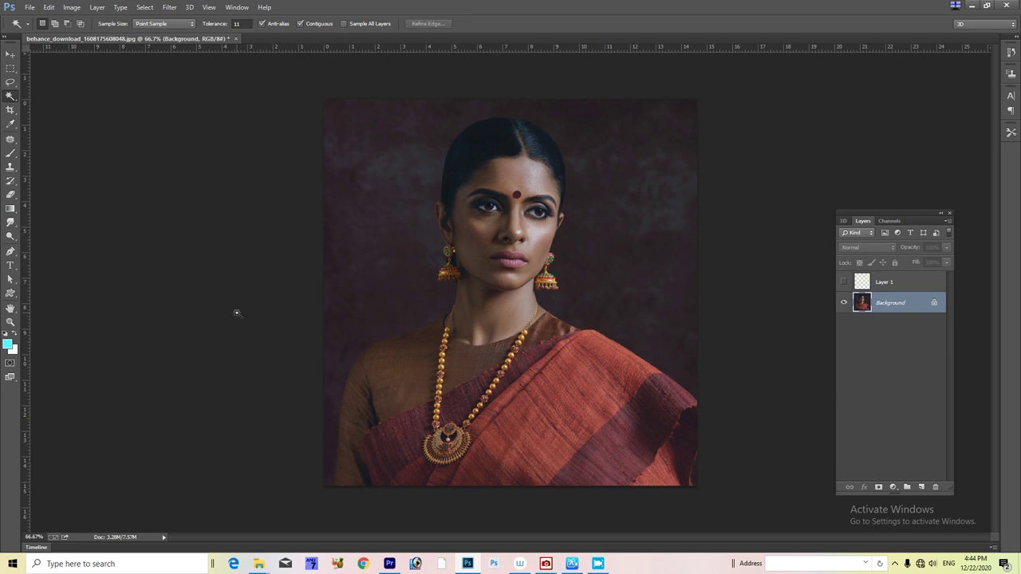
Step: Set the RGB Levels input values to black 17, midtone 1.43 and white 205
key(ctrl+l)
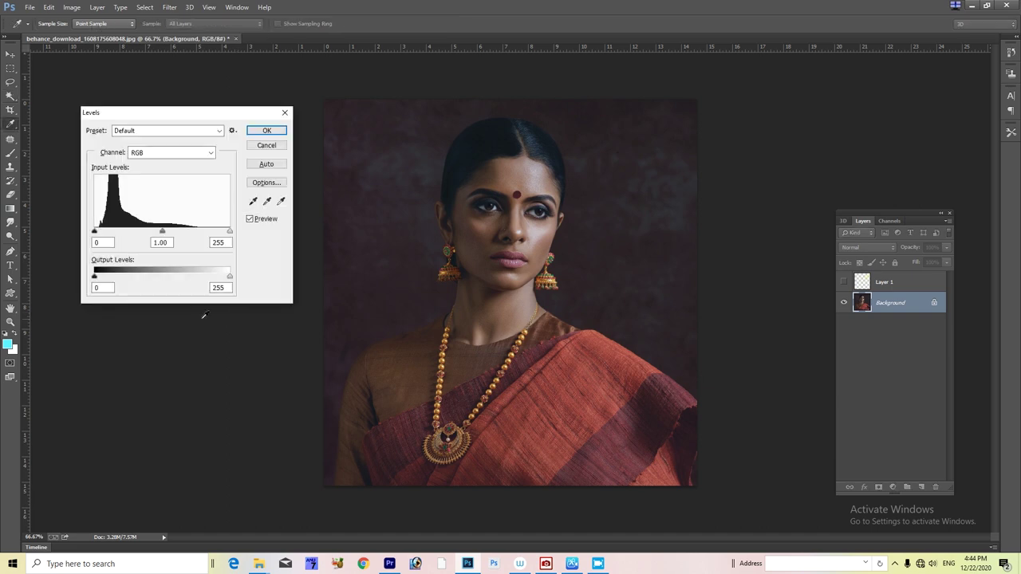
drag(172, 119, 187, 215)
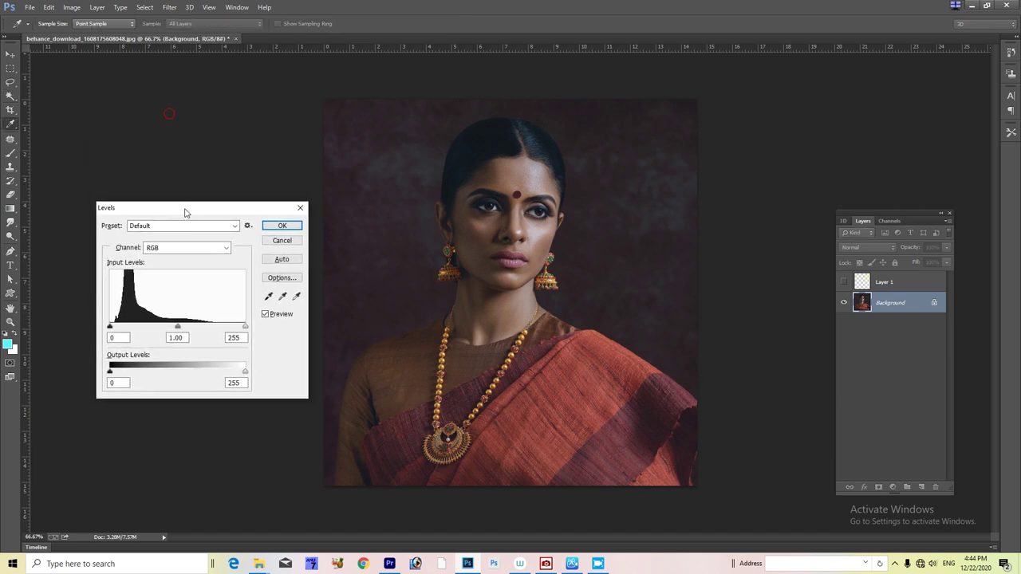
click(190, 248)
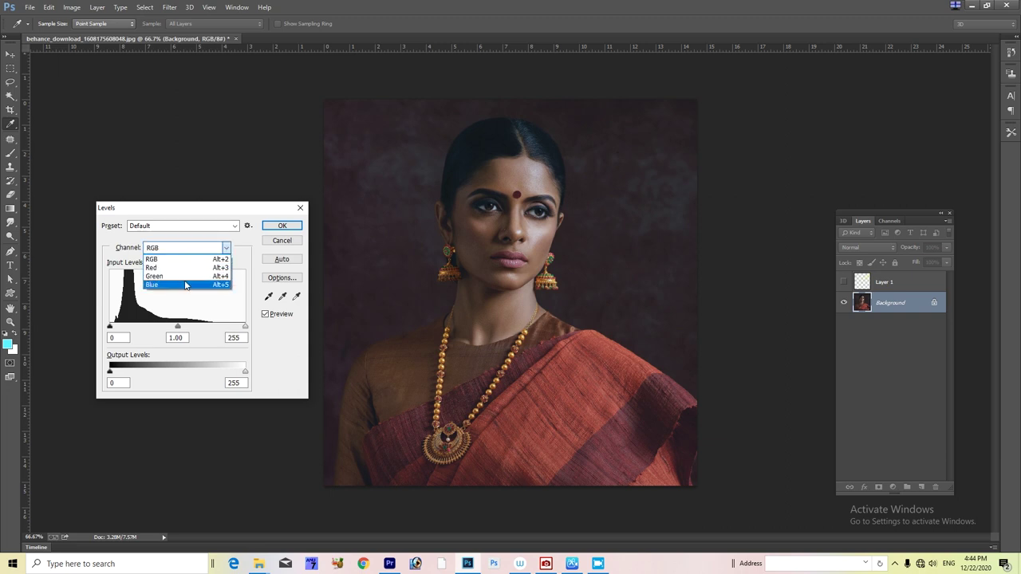
click(195, 305)
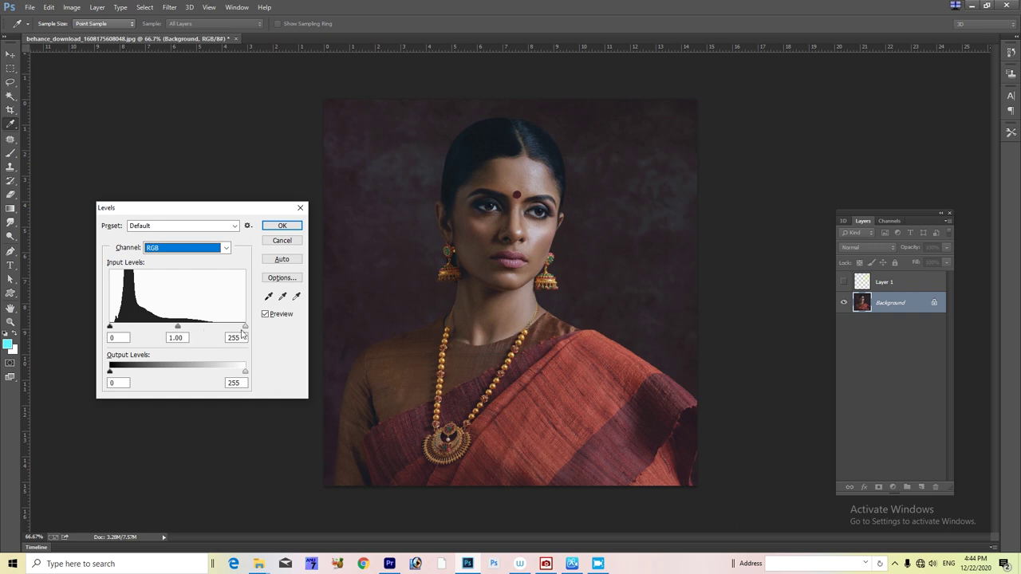
mouse_move(110, 327)
mouse_down()
mouse_move(196, 328)
mouse_move(98, 332)
mouse_up()
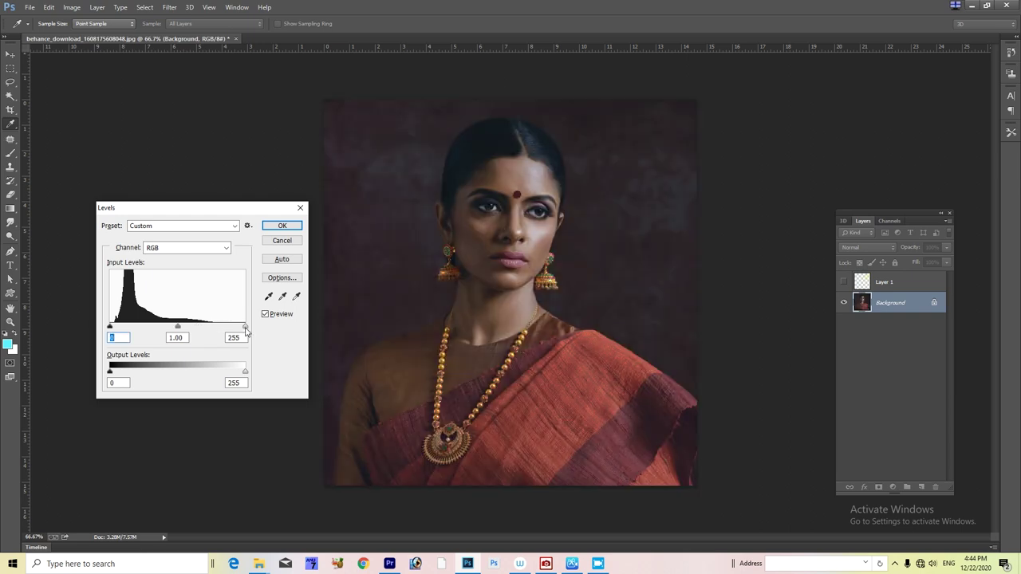
mouse_move(245, 327)
mouse_down()
mouse_move(135, 347)
mouse_move(245, 327)
mouse_up()
mouse_move(177, 327)
mouse_down()
mouse_move(227, 331)
mouse_move(138, 344)
mouse_move(161, 343)
mouse_up()
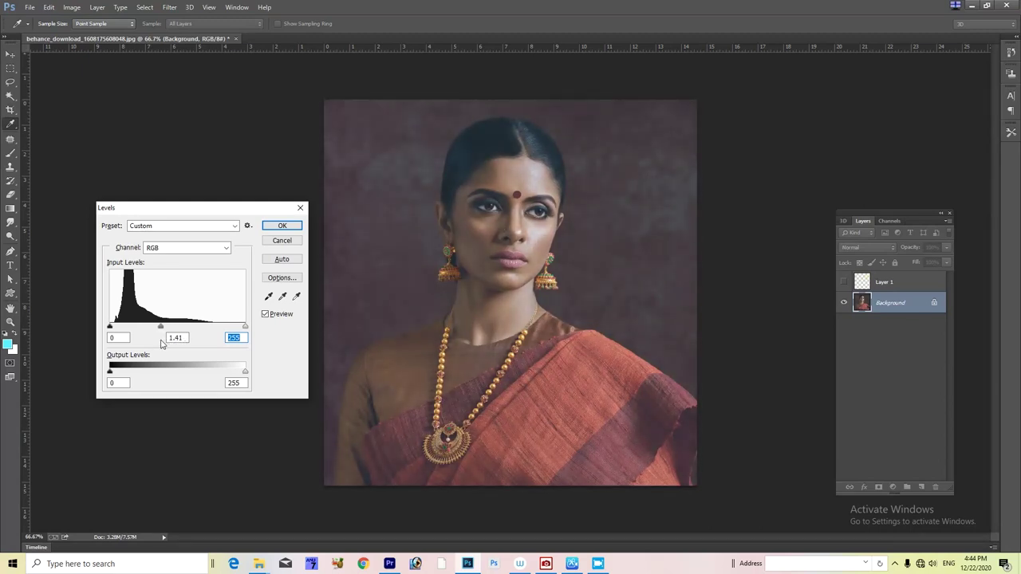
drag(111, 327, 119, 329)
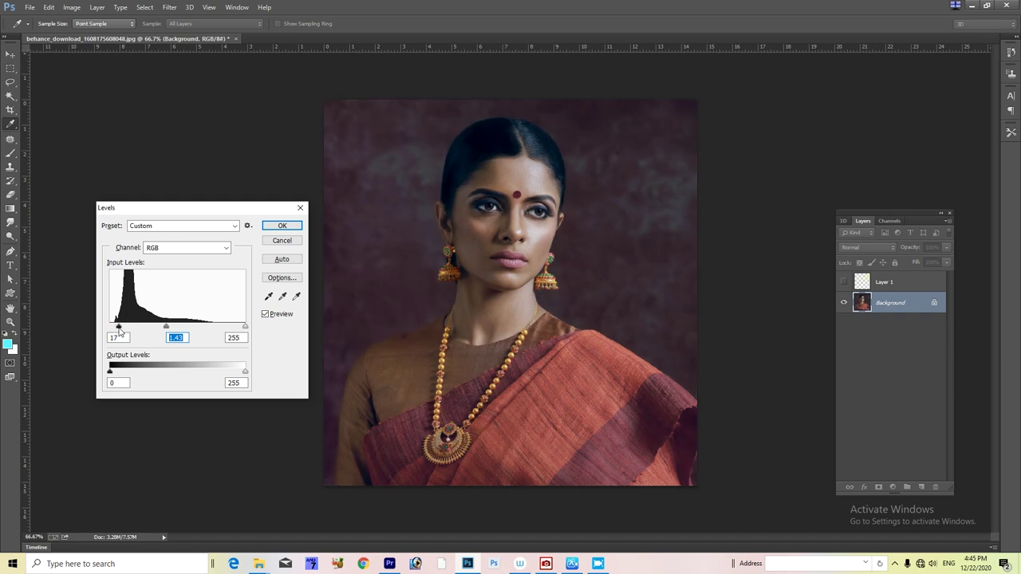
drag(245, 328, 220, 333)
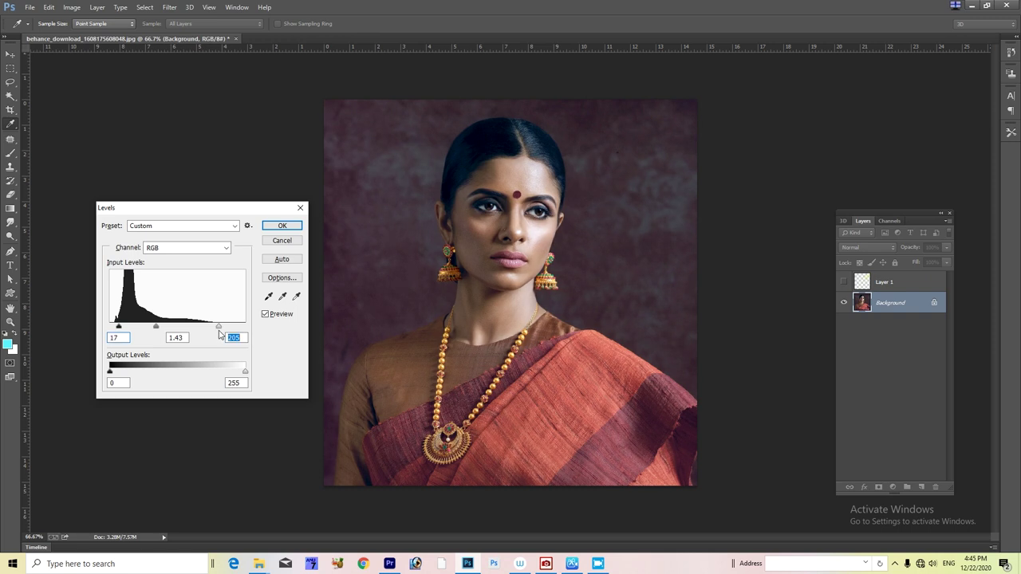
Step: Apply the Levels, then in Curves lift the midpoint and lower the top endpoint to 228
click(289, 225)
key(w)
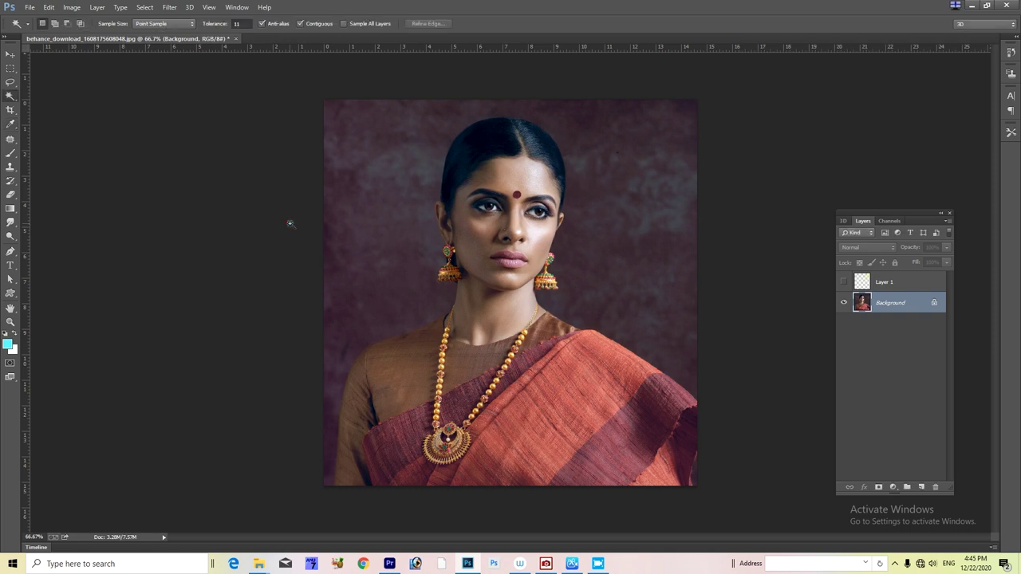
key(ctrl+m)
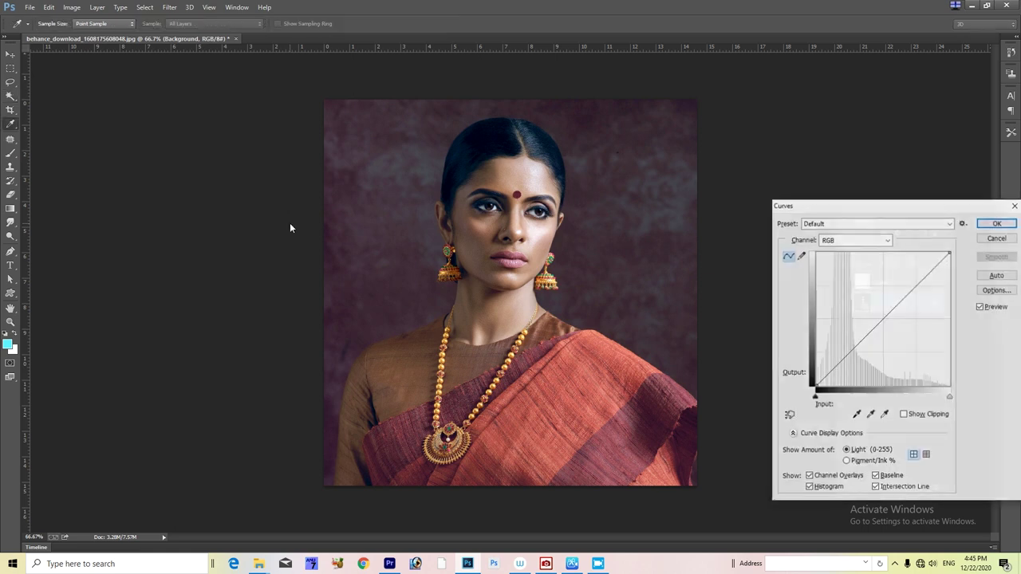
mouse_move(833, 205)
mouse_down()
mouse_move(228, 204)
mouse_move(158, 159)
mouse_up()
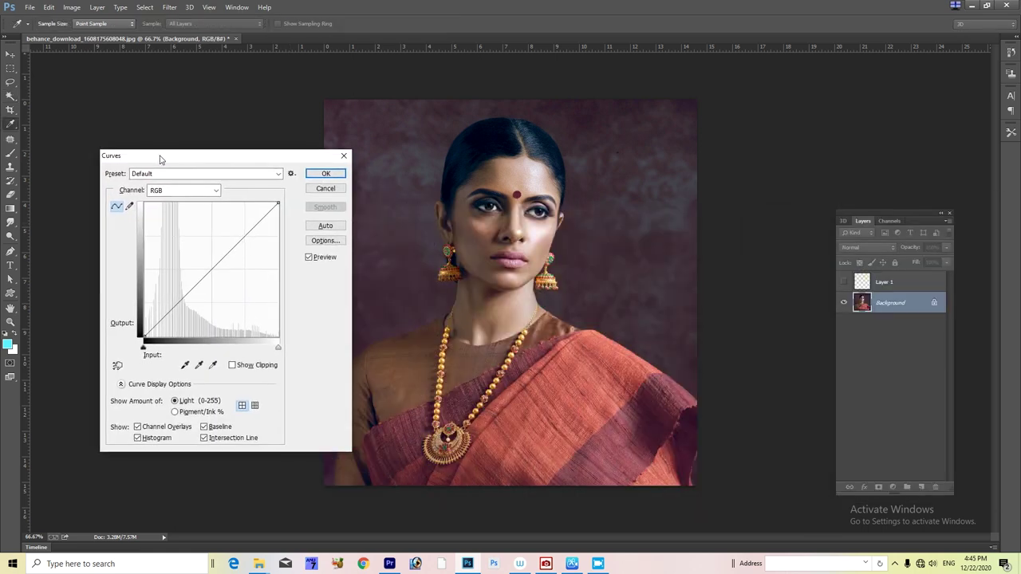
drag(210, 269, 201, 263)
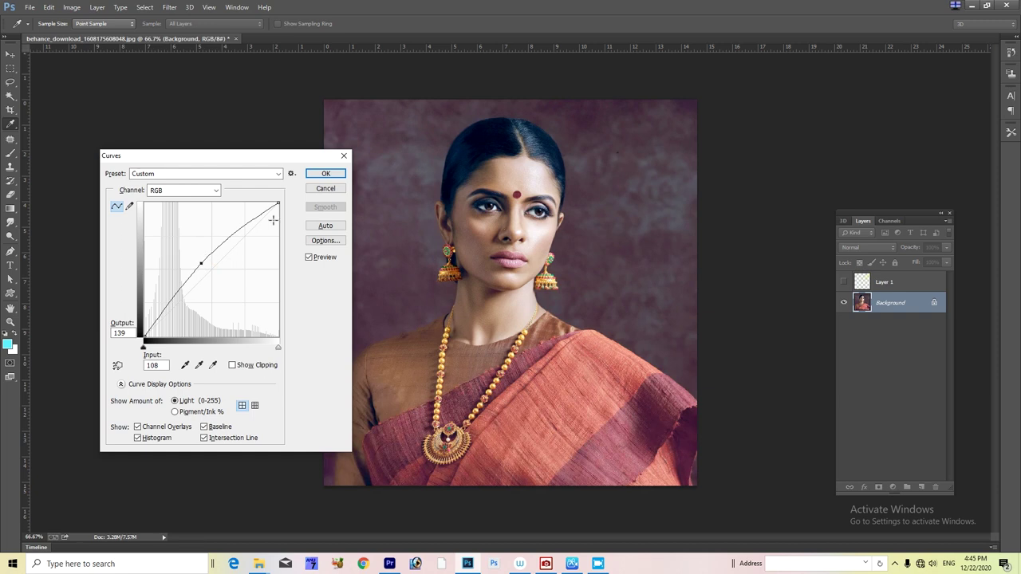
drag(278, 204, 275, 217)
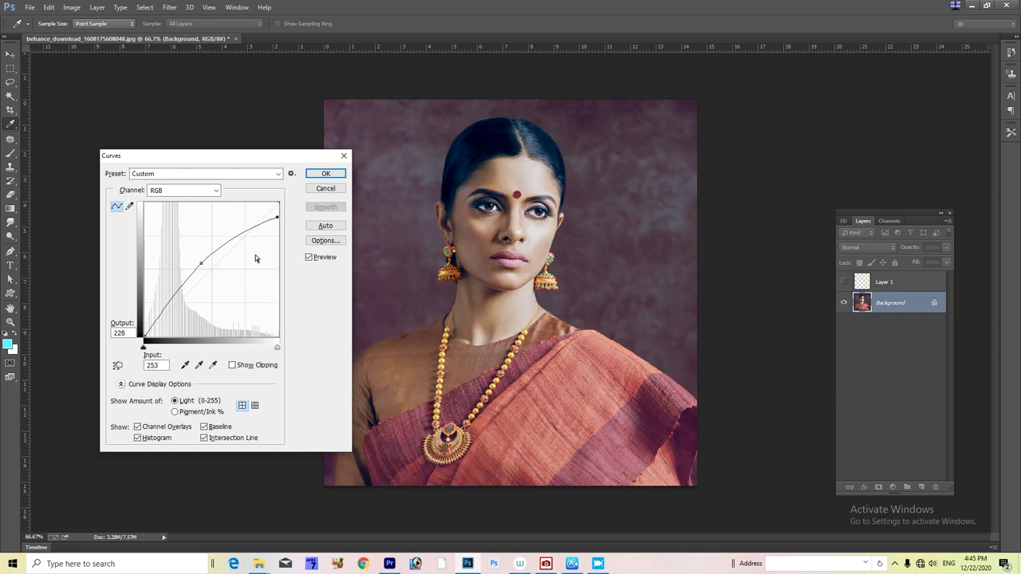
drag(144, 337, 154, 334)
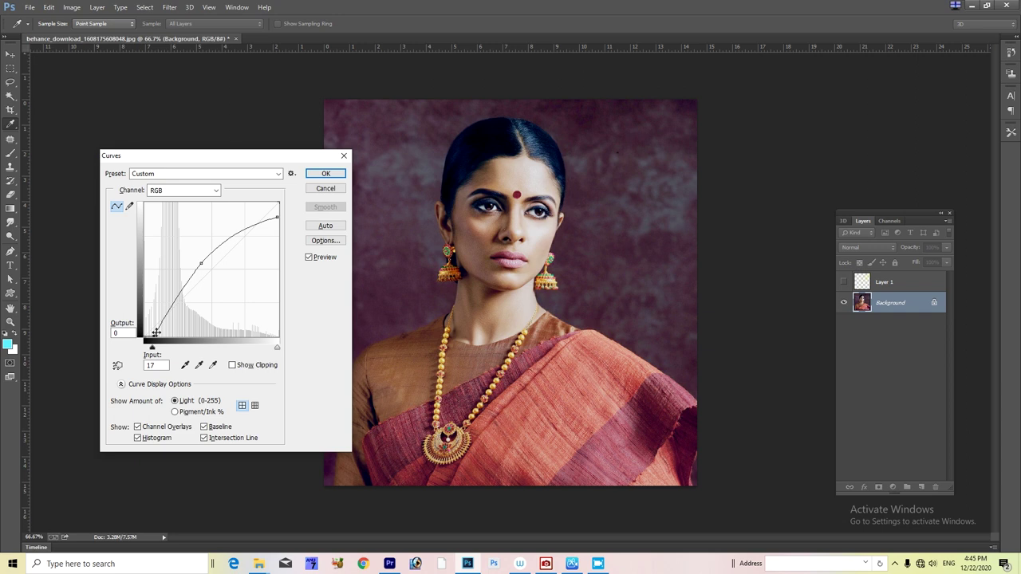
click(325, 173)
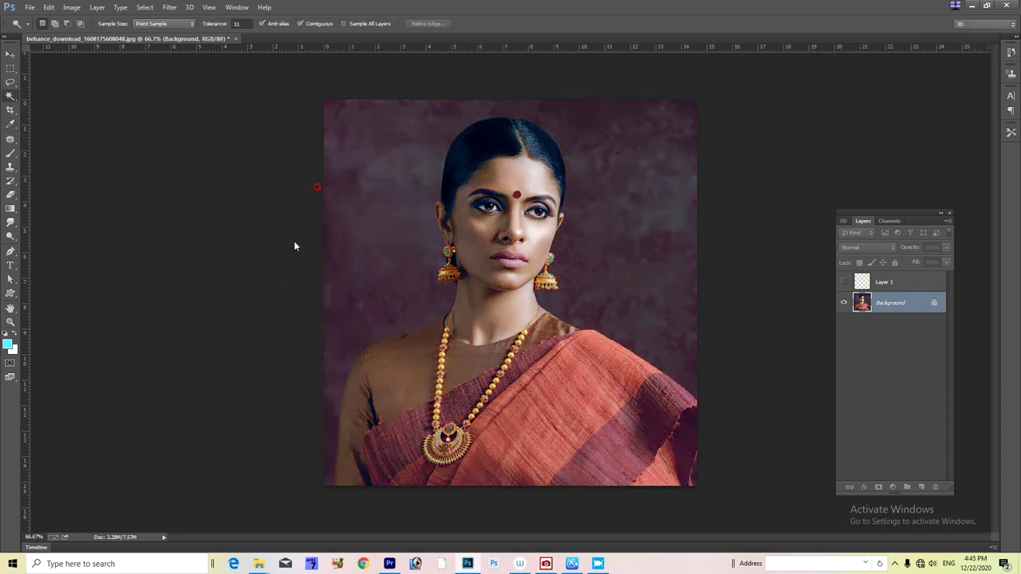
Step: In Color Balance, compare the tone ranges and push the midtones toward blue
key(ctrl+b)
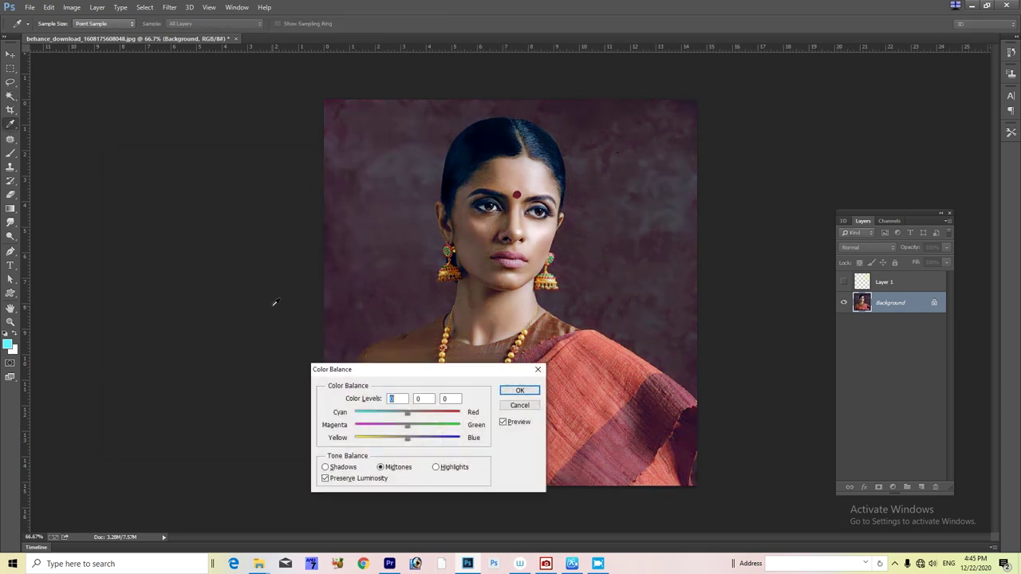
click(343, 468)
click(395, 467)
click(453, 466)
click(396, 468)
mouse_move(407, 442)
mouse_down()
mouse_move(427, 442)
mouse_move(396, 416)
mouse_move(422, 428)
mouse_up()
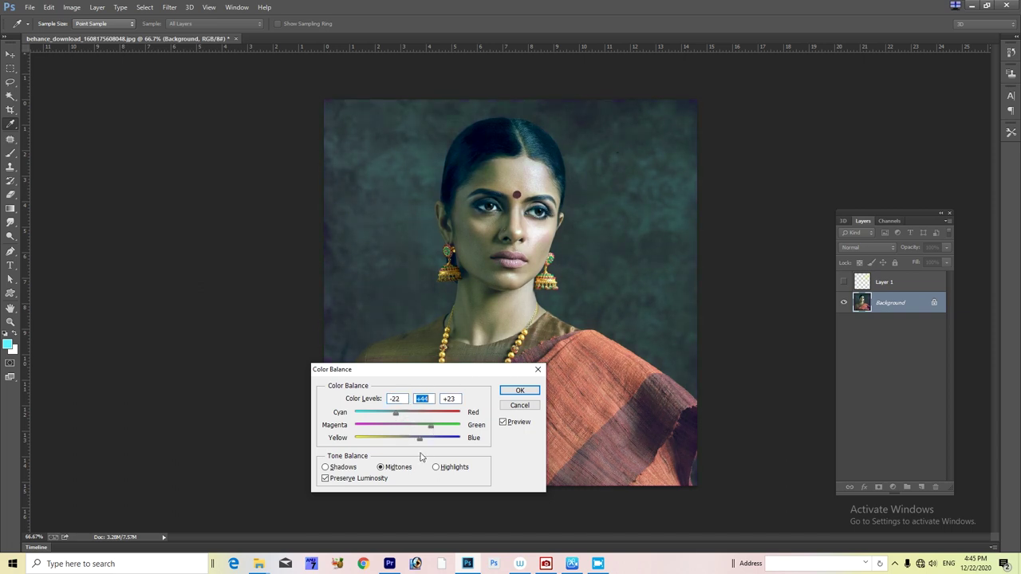
Step: Shift the shadows toward yellow and the highlights toward red, then apply Color Balance
click(348, 470)
drag(407, 438, 414, 414)
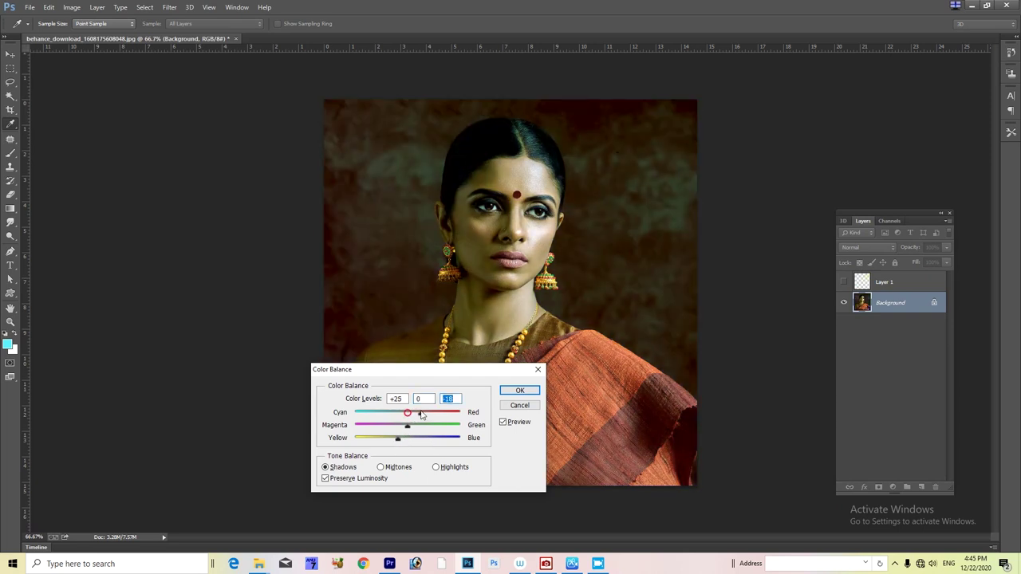
click(436, 467)
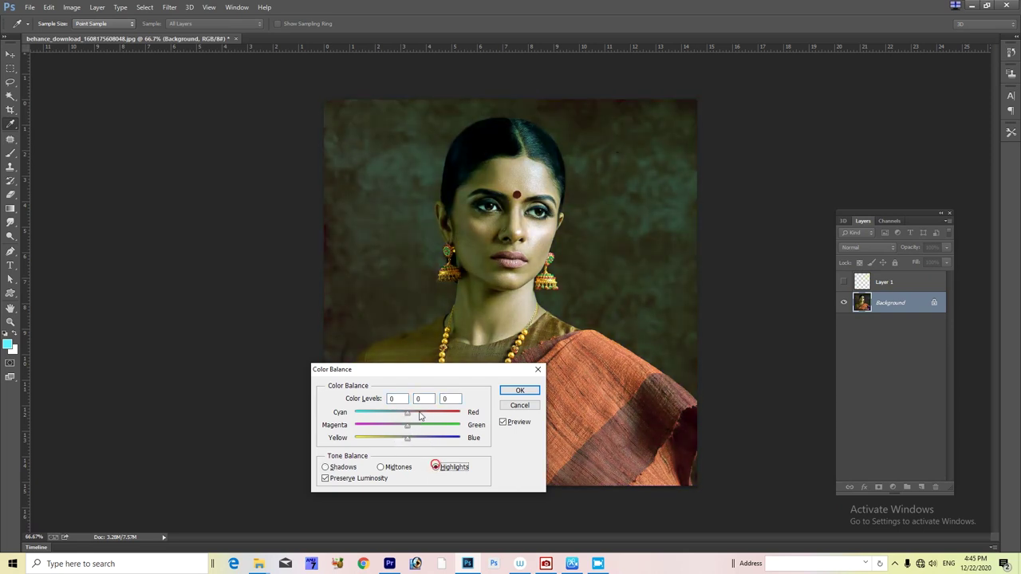
drag(406, 413, 423, 422)
click(519, 390)
key(w)
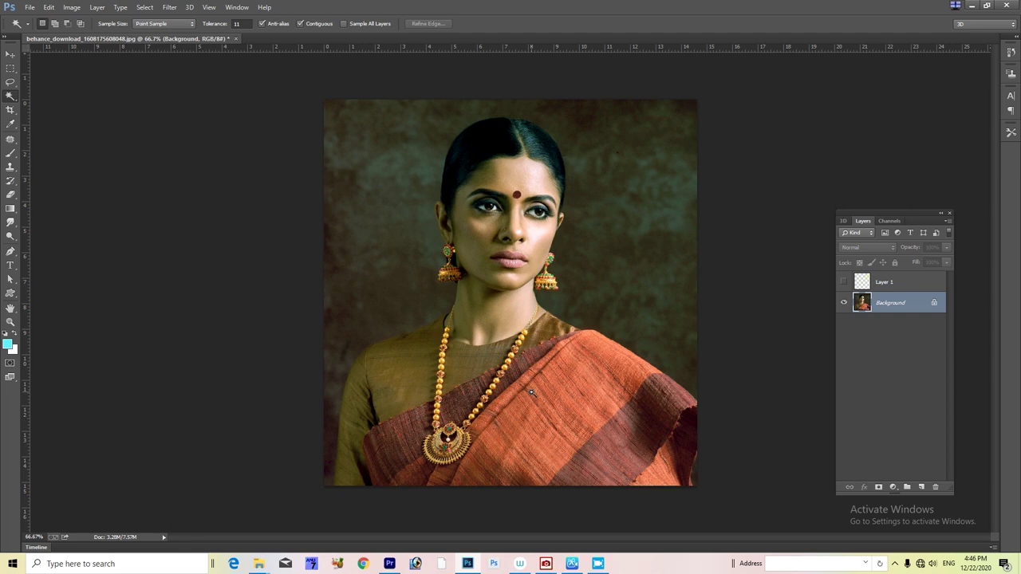
Step: Paint the background back to a darker purple with the History Brush
key(y)
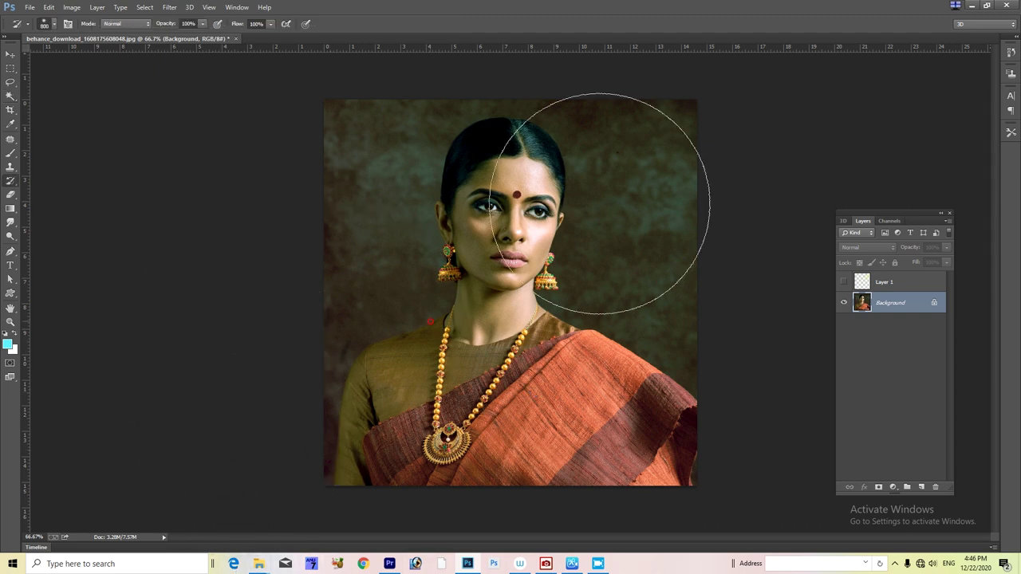
drag(599, 203, 235, 424)
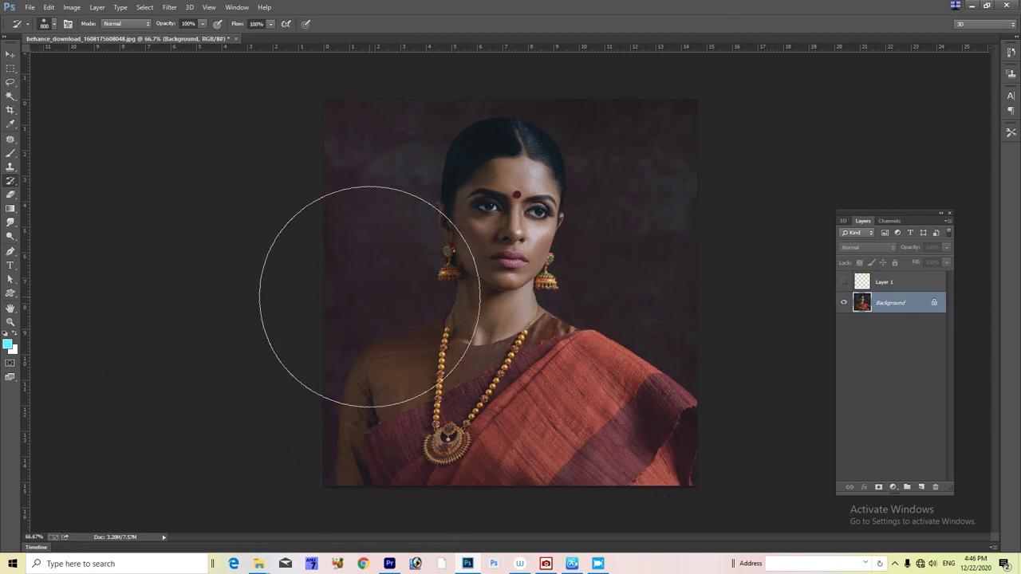
key(i)
Step: Apply a second Levels adjustment, raising the black input and setting white to 205
key(ctrl+l)
drag(110, 326, 127, 326)
drag(245, 327, 122, 326)
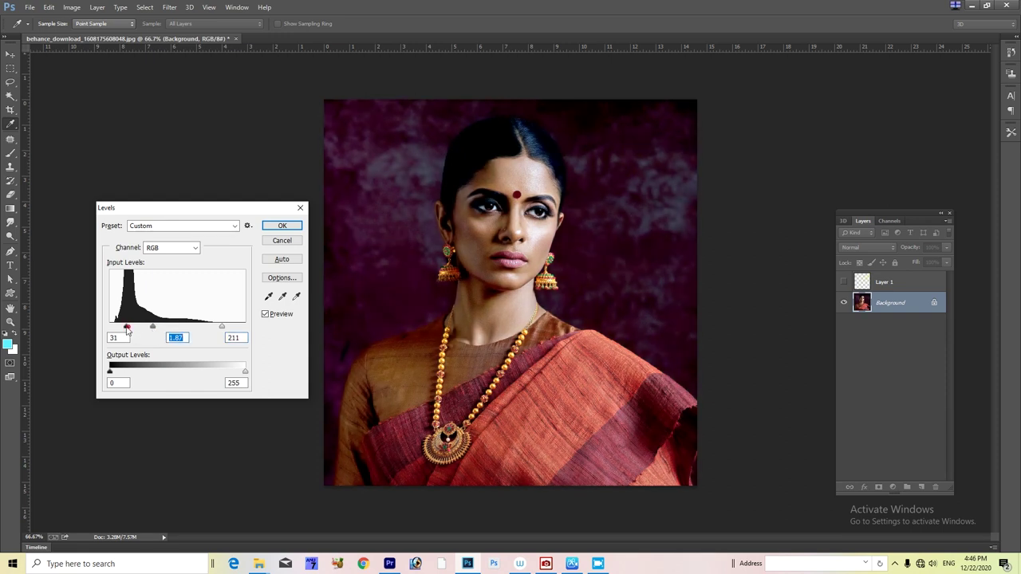
drag(222, 327, 219, 327)
click(284, 226)
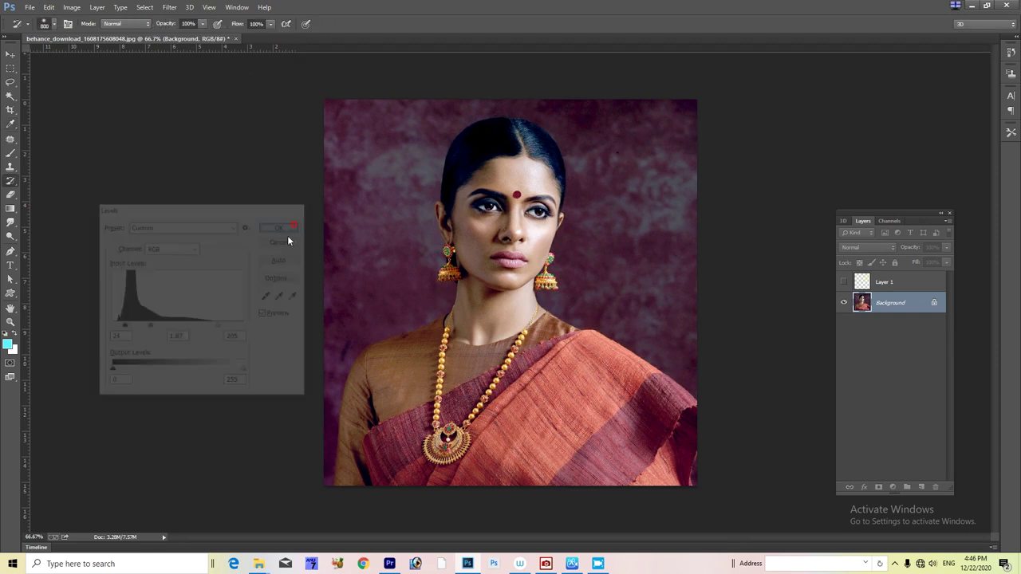
key(ctrl+plus)
key(ctrl+plus)
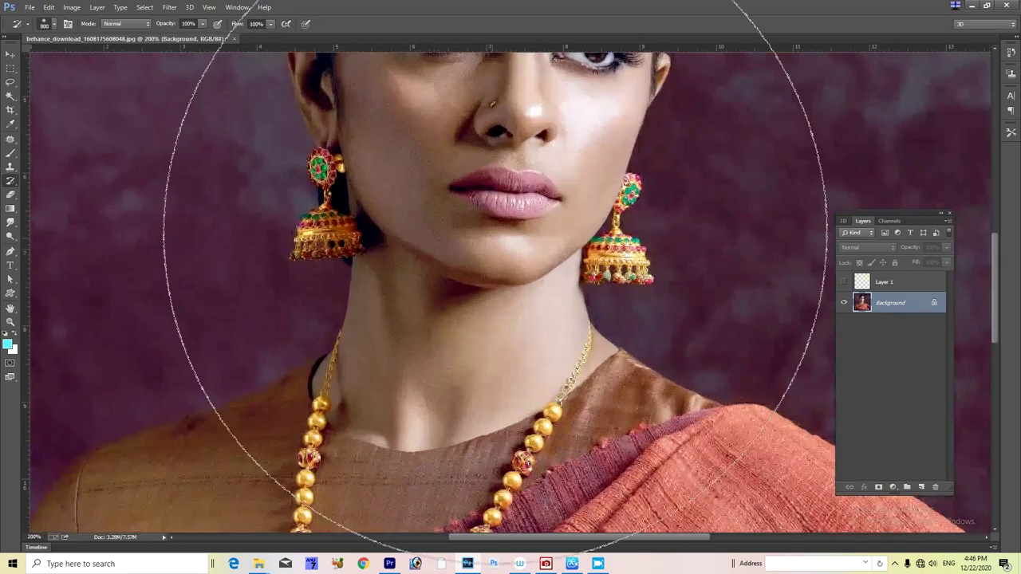
scroll(501, 358, up, 3)
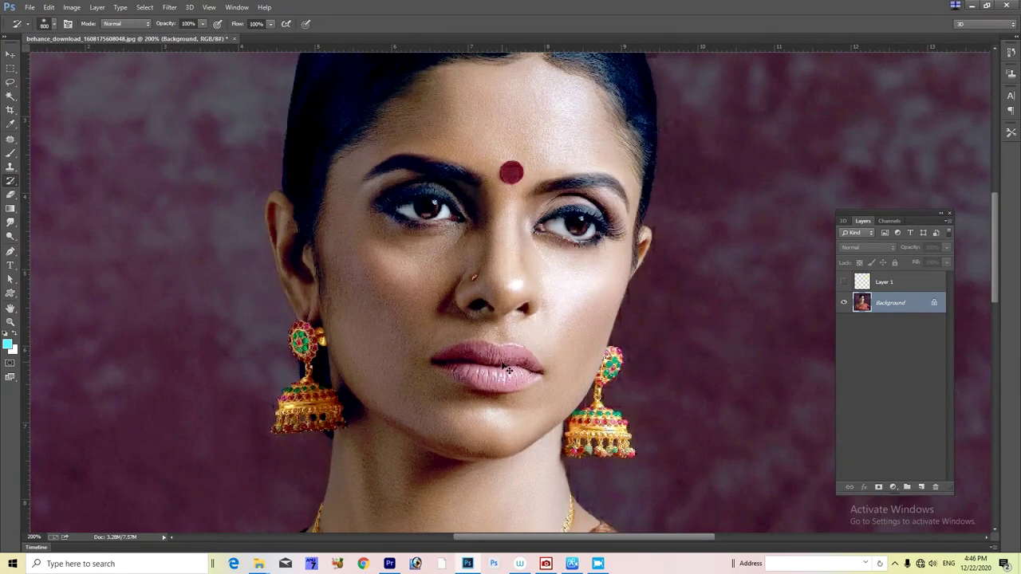
key(ctrl+plus)
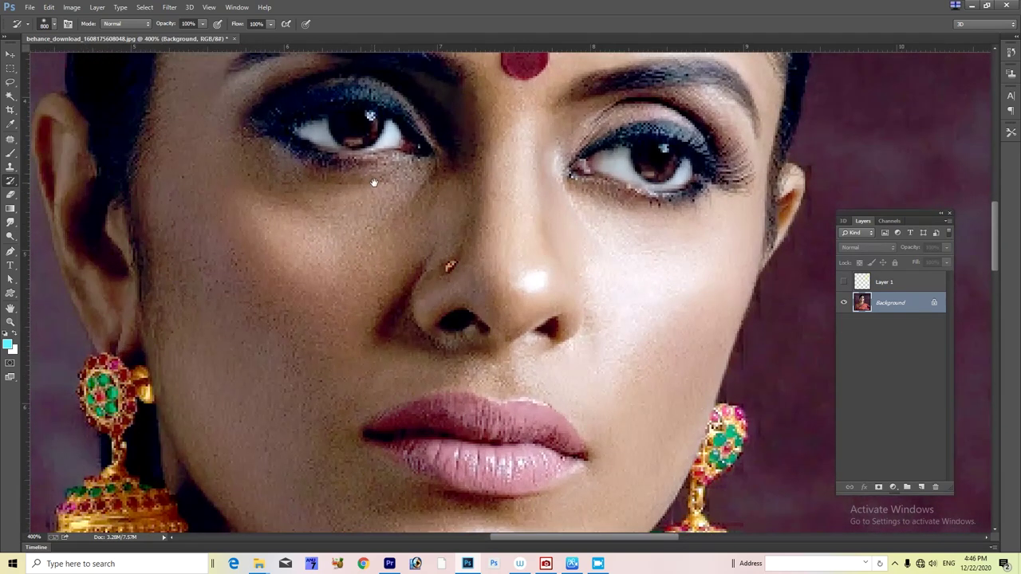
drag(374, 184, 399, 364)
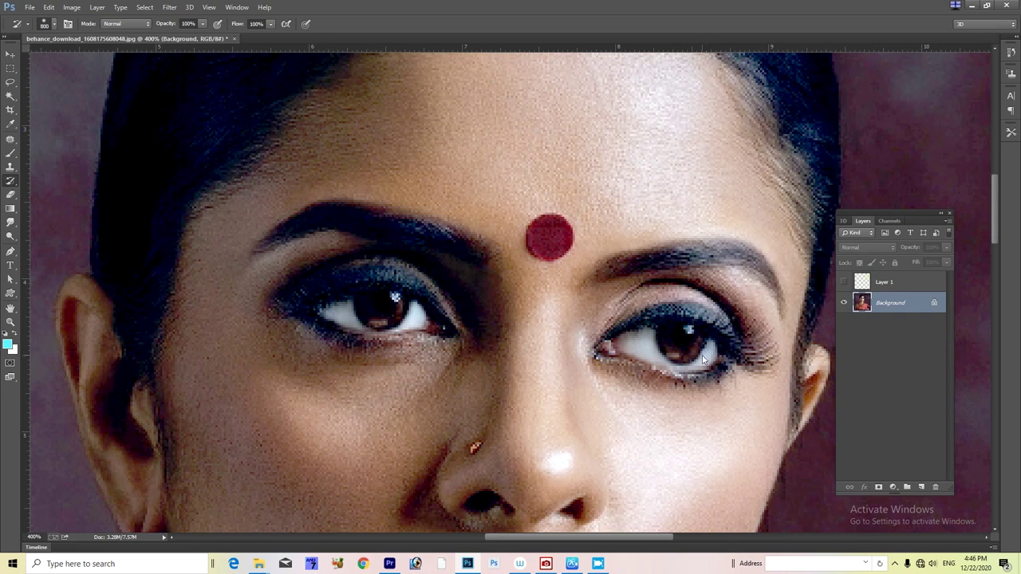
key(ctrl+minus)
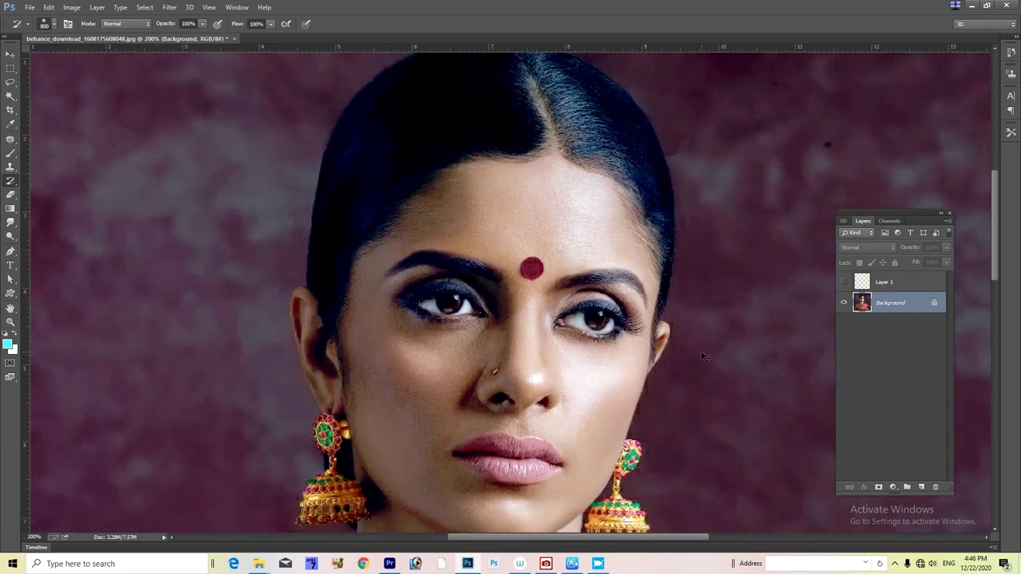
key(ctrl+minus)
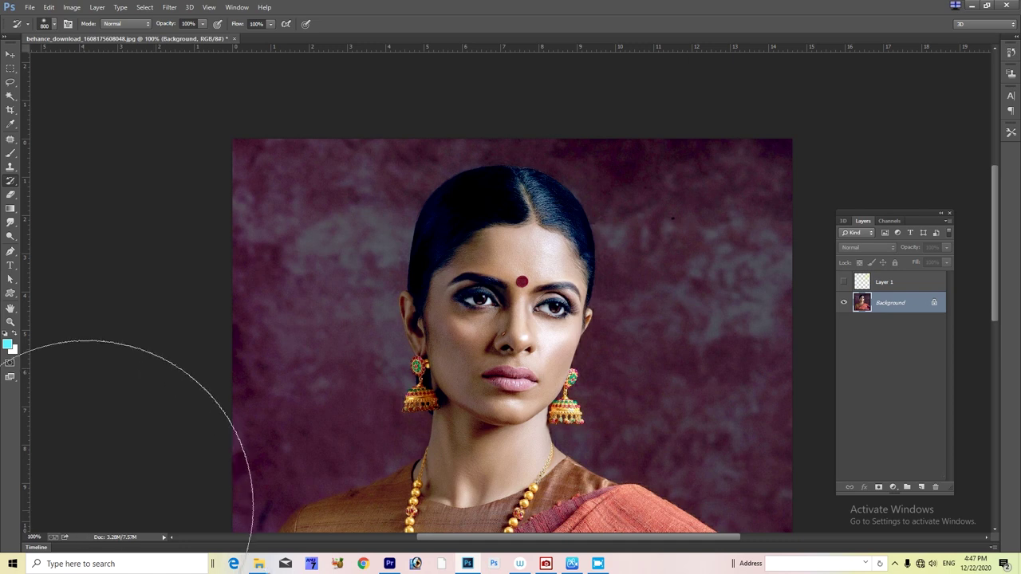
Step: Darken the portrait with a History Brush stroke, then zoom to 300% on the top of the hair
drag(540, 285, 76, 354)
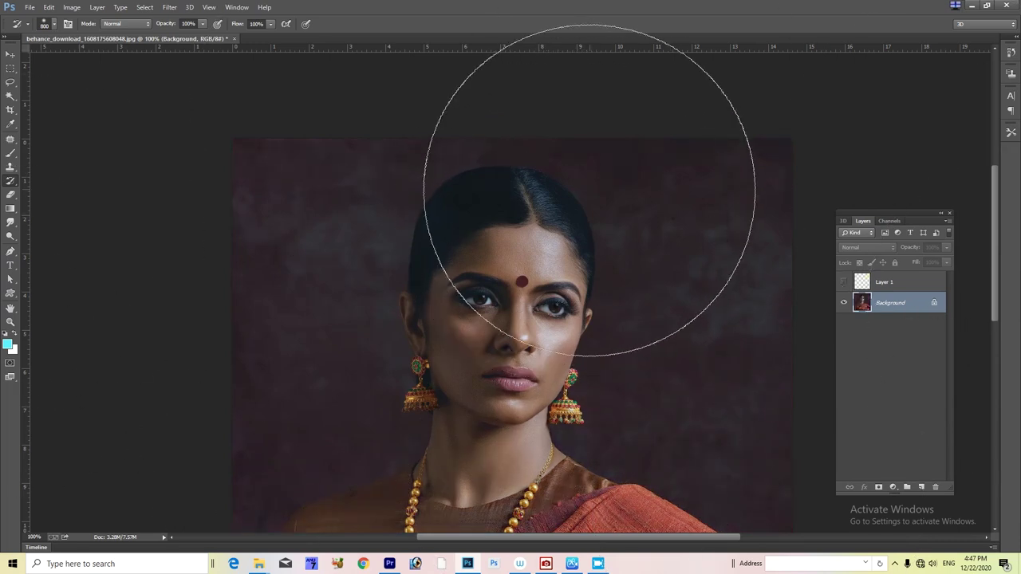
key(ctrl+plus)
scroll(590, 143, up, 2)
scroll(582, 160, up, 2)
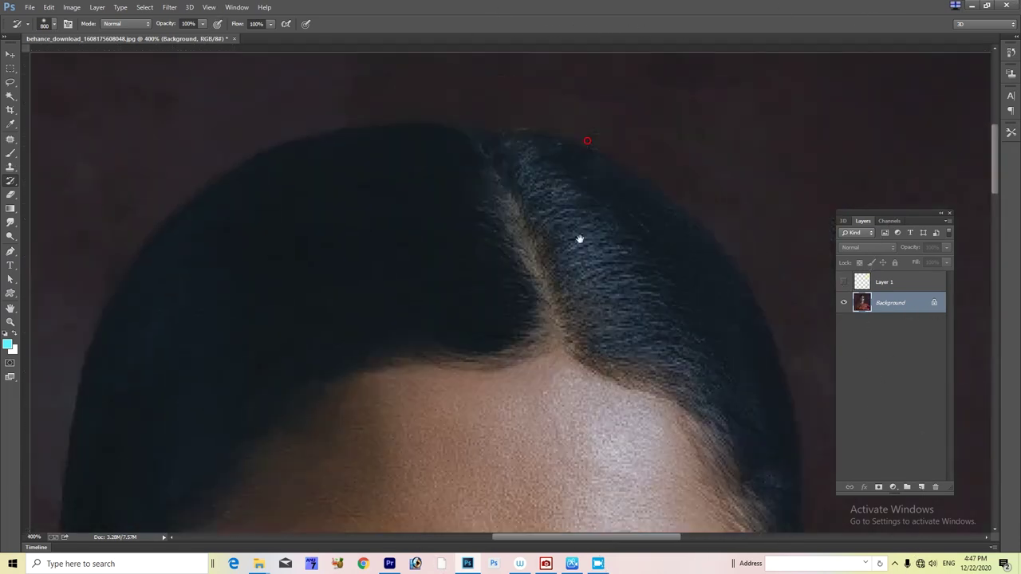
scroll(581, 240, up, 1)
scroll(583, 227, up, 1)
scroll(584, 412, down, 1)
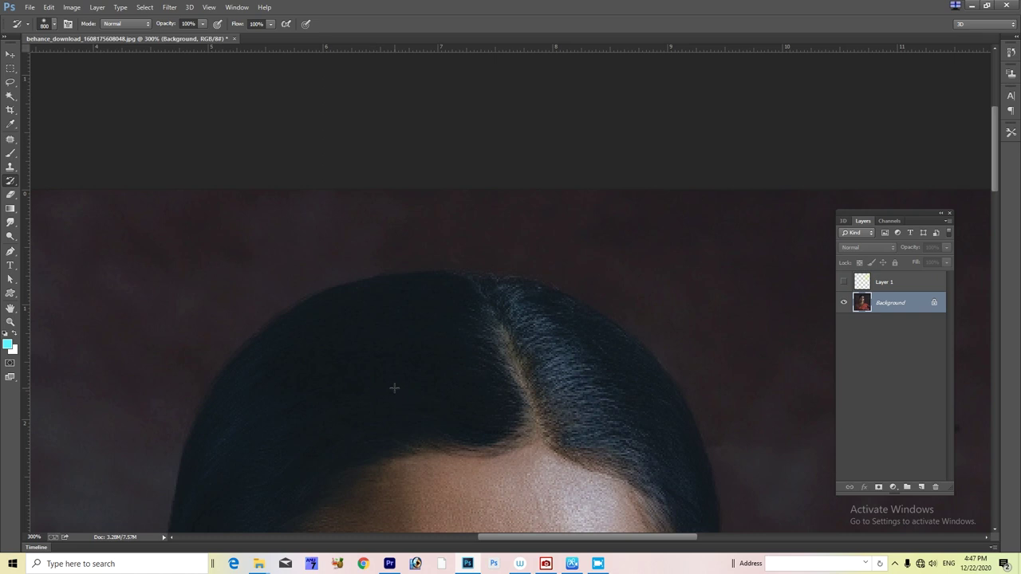
scroll(391, 399, down, 2)
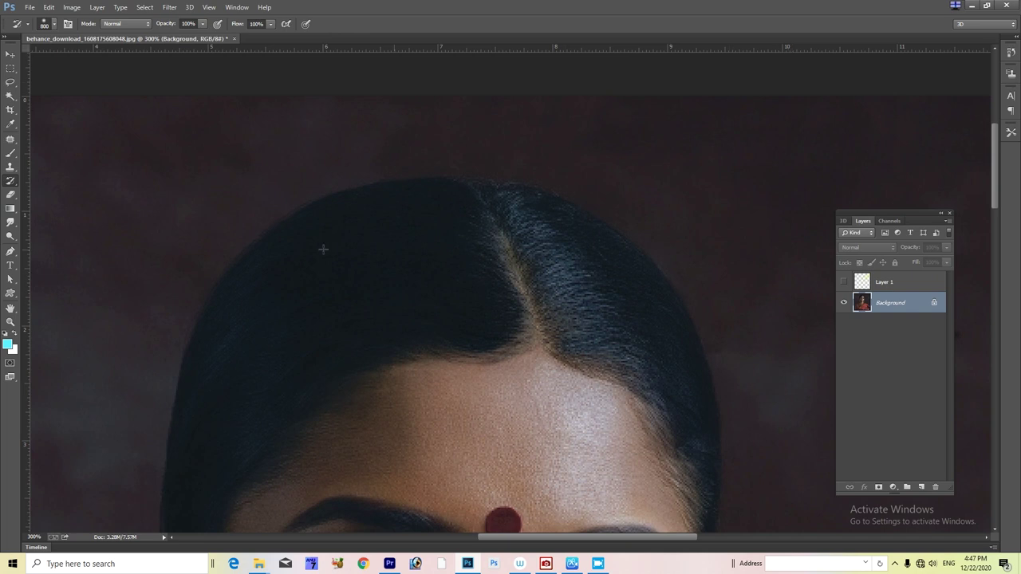
Step: With the cyan Brush, loop outlines around the hair-parting shine and trace a bright forehead patch
key(b)
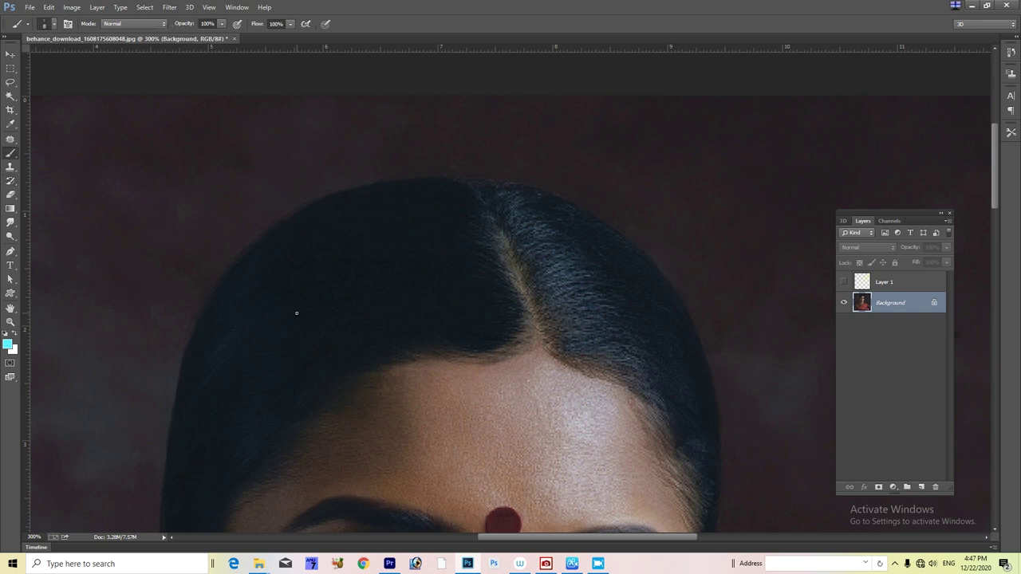
mouse_move(567, 262)
mouse_down()
mouse_move(568, 297)
mouse_move(558, 254)
mouse_up()
drag(526, 213, 608, 338)
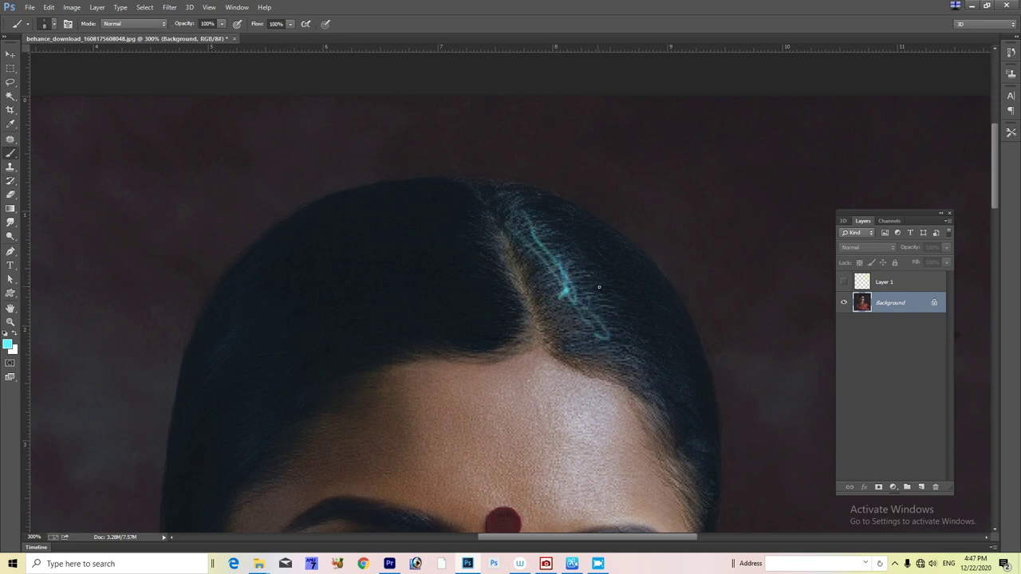
mouse_move(536, 280)
mouse_down()
mouse_move(618, 371)
mouse_move(483, 231)
mouse_move(522, 295)
mouse_move(568, 279)
mouse_move(565, 270)
mouse_up()
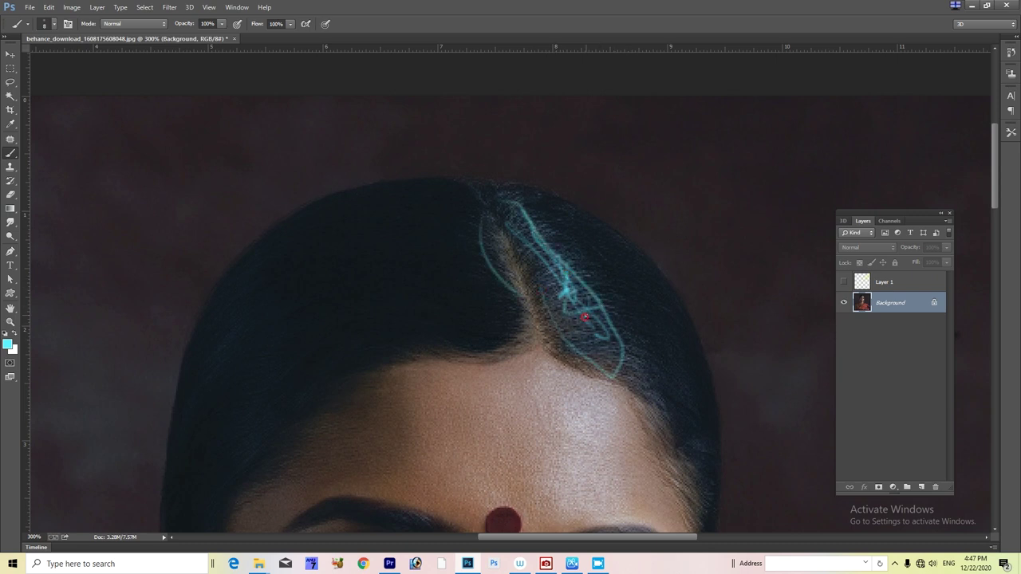
mouse_move(589, 338)
mouse_down()
mouse_move(588, 319)
mouse_move(613, 351)
mouse_up()
drag(614, 425, 665, 298)
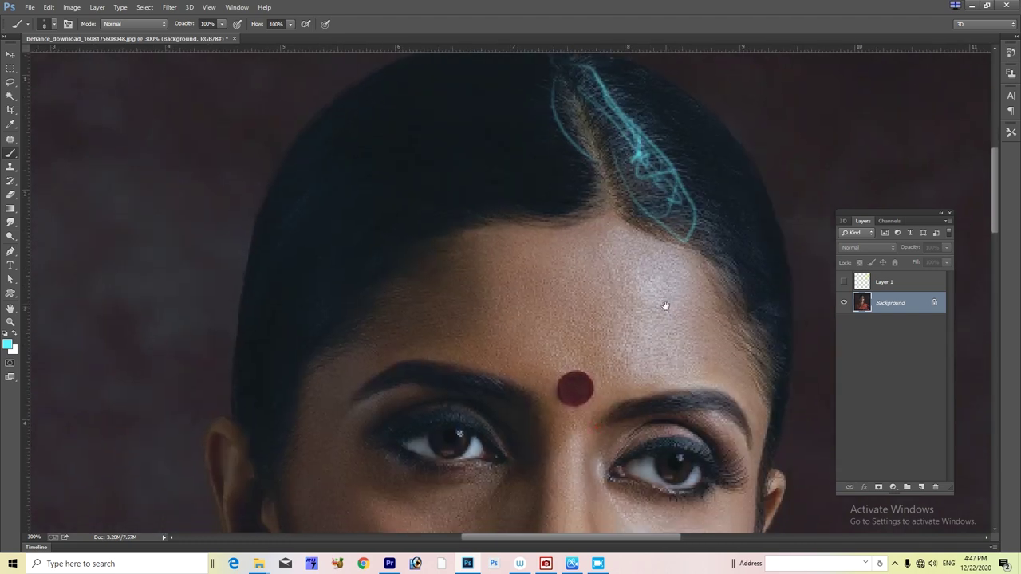
mouse_move(694, 240)
mouse_down()
mouse_move(688, 291)
mouse_move(611, 329)
mouse_move(694, 370)
mouse_move(694, 317)
mouse_up()
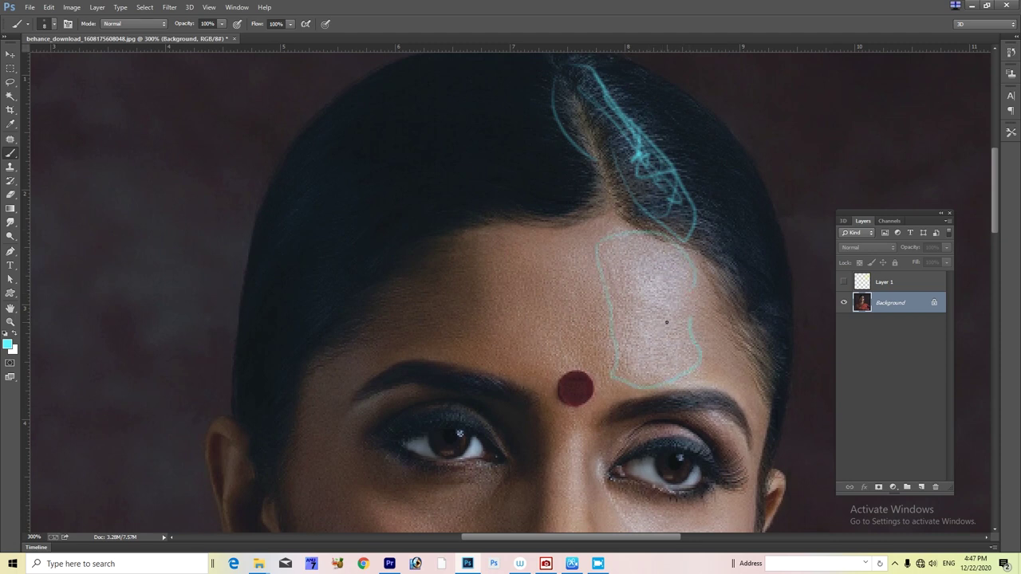
key(ctrl+minus)
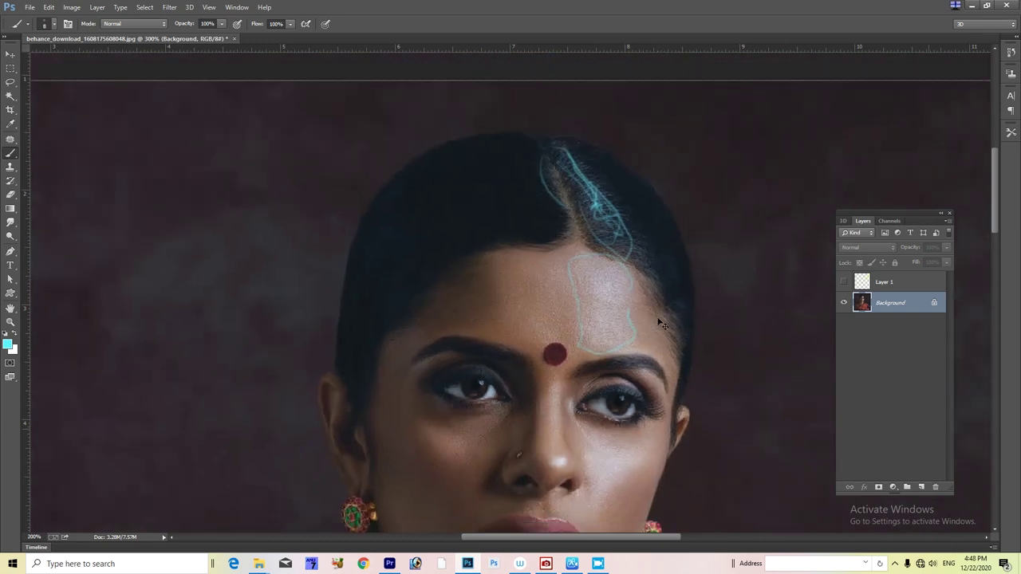
key(ctrl+minus)
key(ctrl+minus)
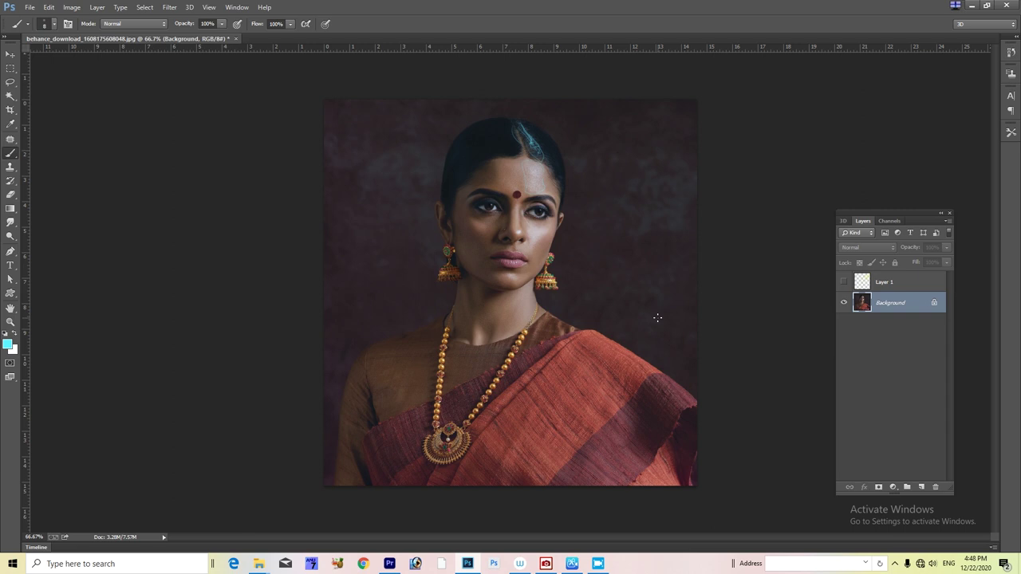
scroll(490, 213, up, 5)
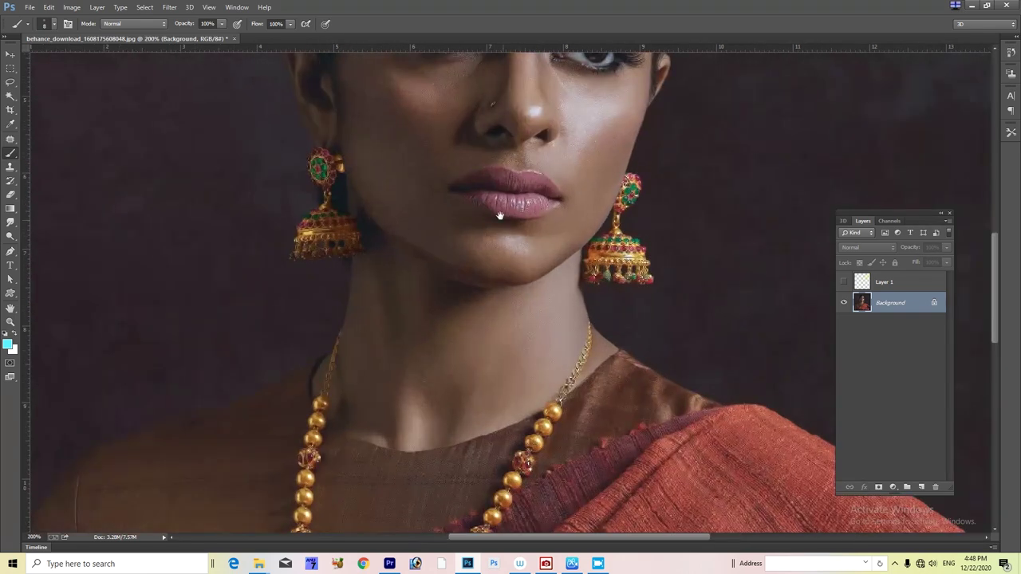
drag(549, 351, 558, 366)
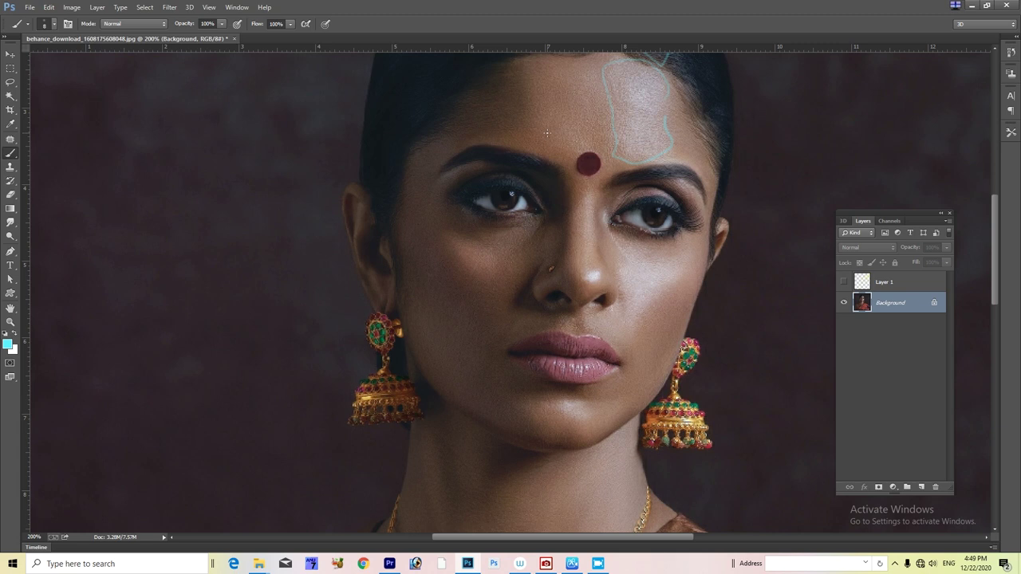
scroll(546, 95, down, 5)
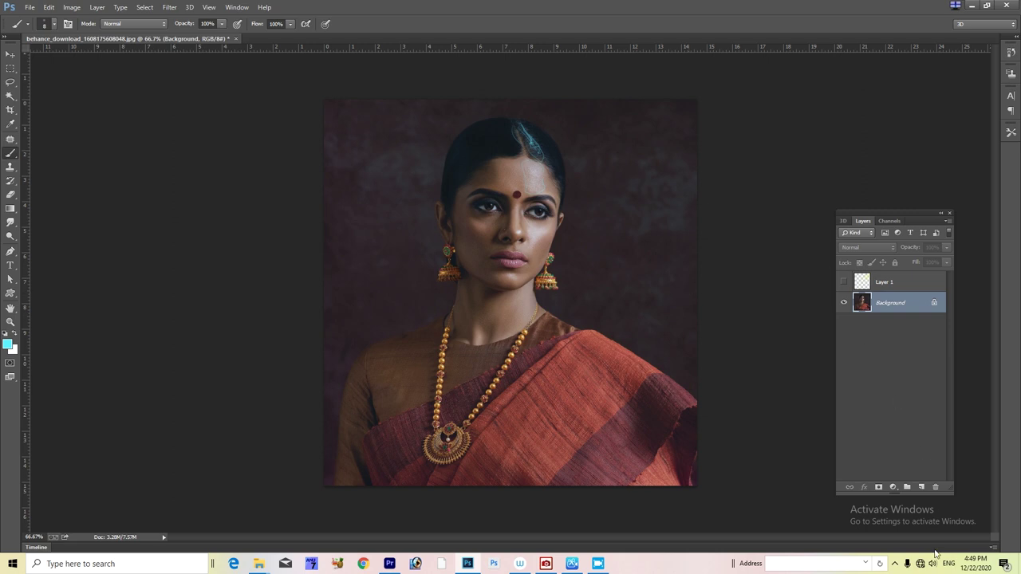
click(898, 567)
right_click(916, 522)
click(937, 494)
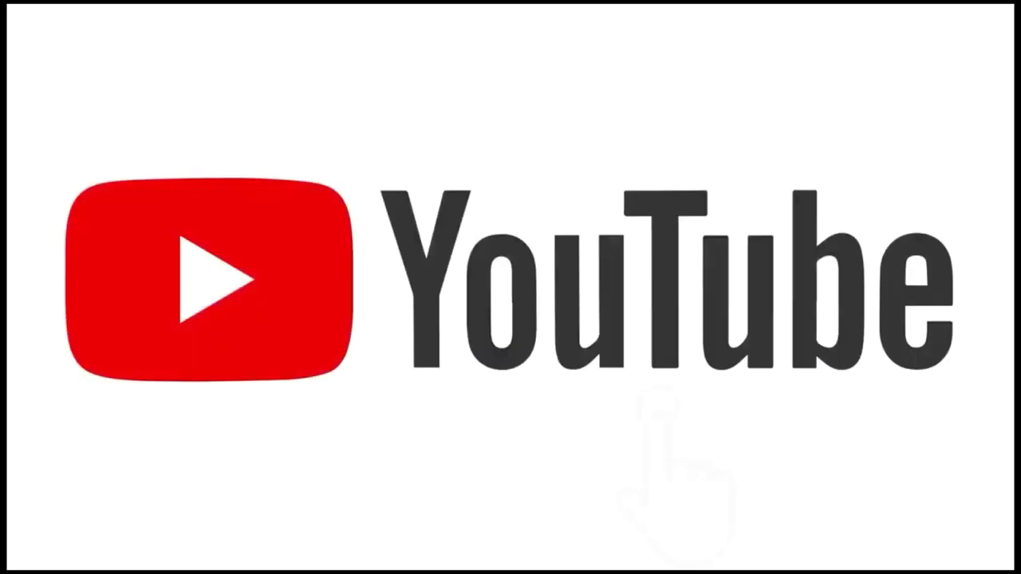